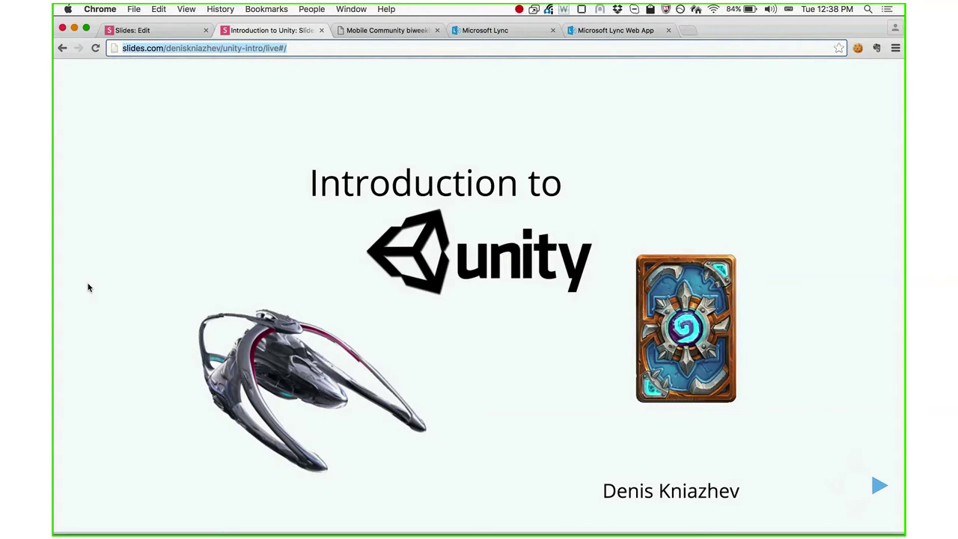
Step: Append 1 to the live#/ address to load slide 1 with the Unity 5 Highlight Reel video
key(Right)
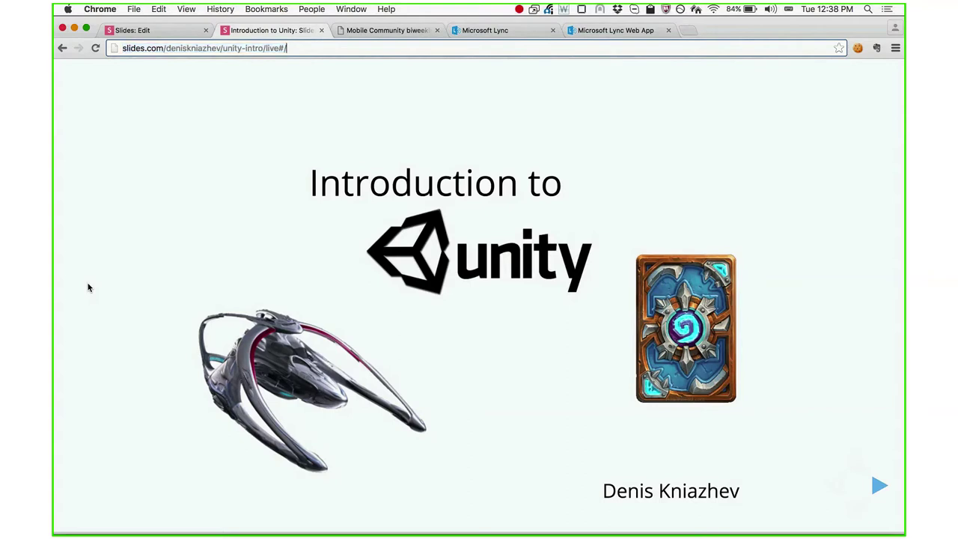
text(1)
key(Return)
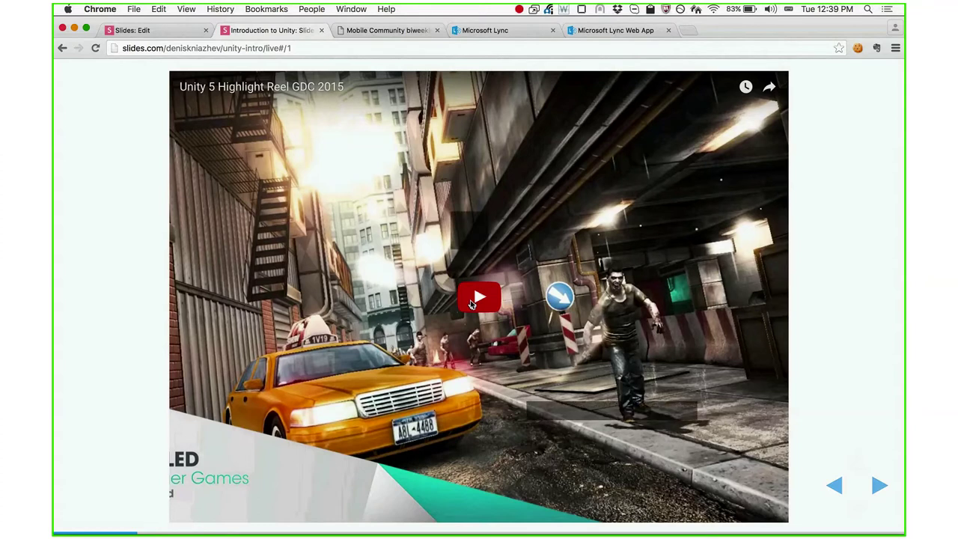
Step: Start the Unity 5 Highlight Reel GDC 2015 video and switch it to full screen
click(471, 302)
mouse_move(471, 536)
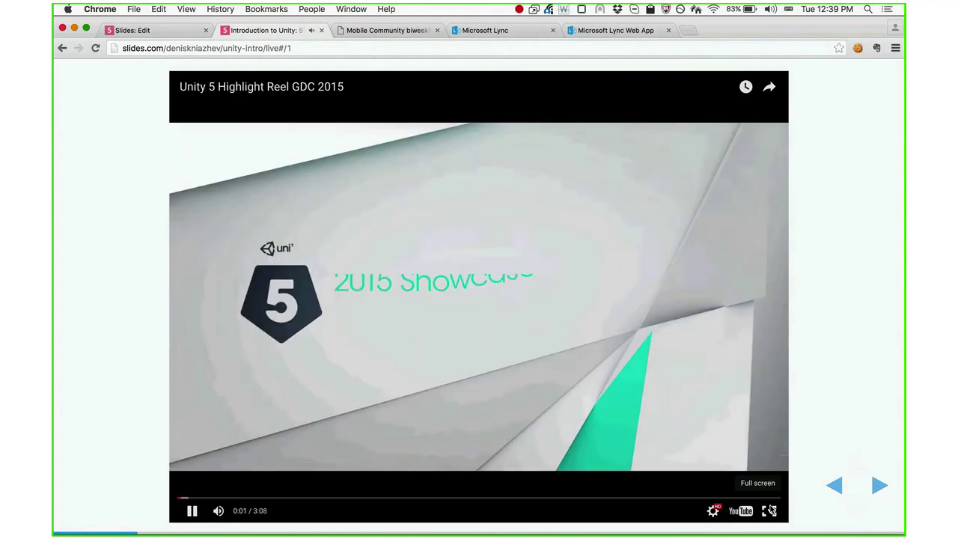
click(770, 510)
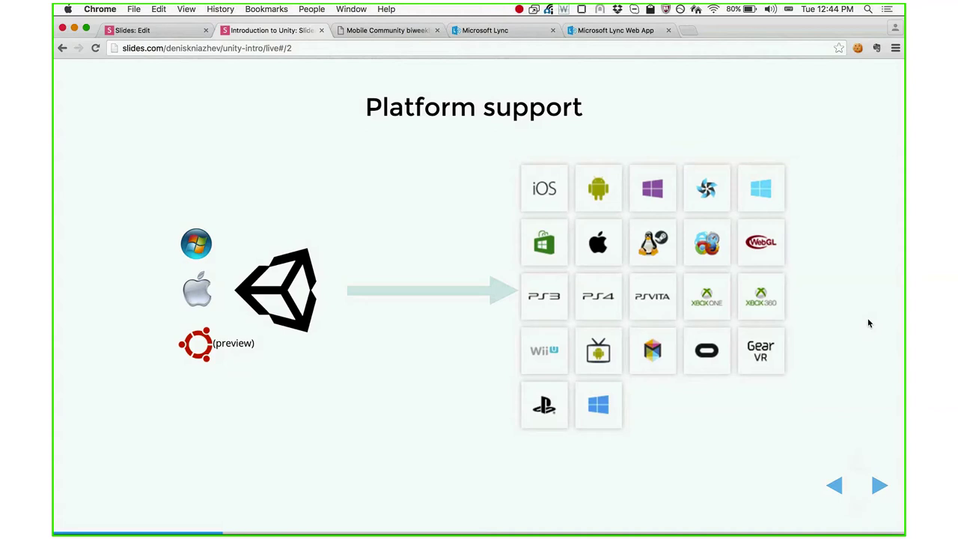
Step: Advance to slide 3, Full hardware utilization
key(Right)
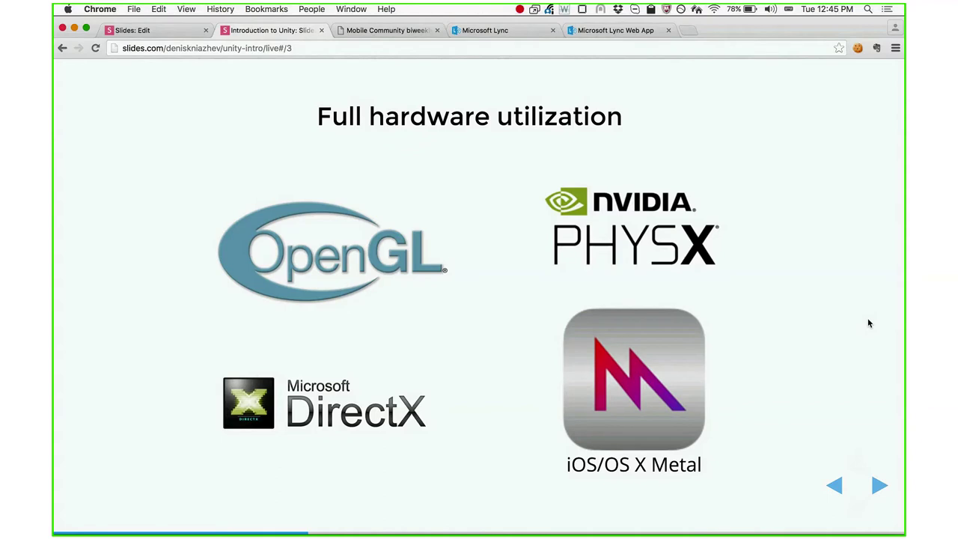
Step: Go to slide 4, Base structure, and reveal the first Game Object beside the Scene
key(Right)
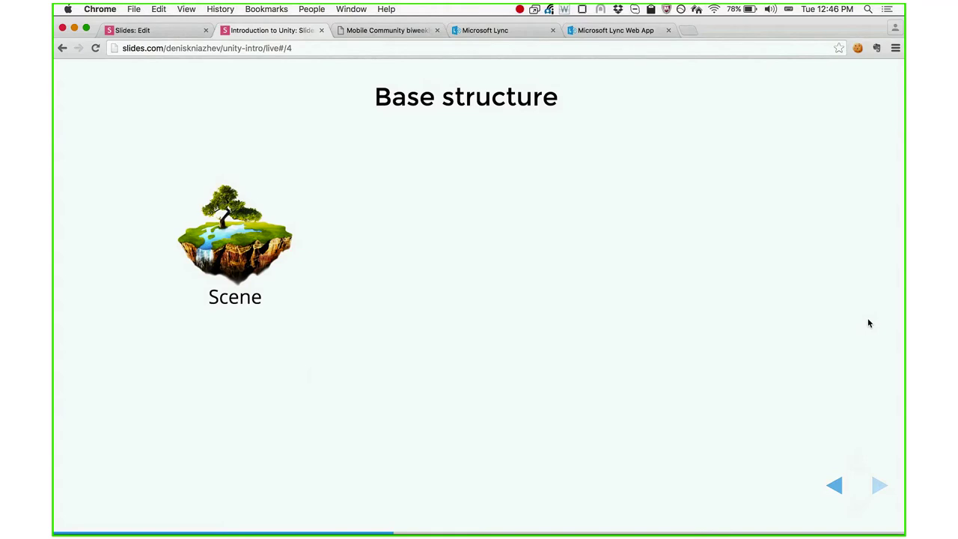
key(Right)
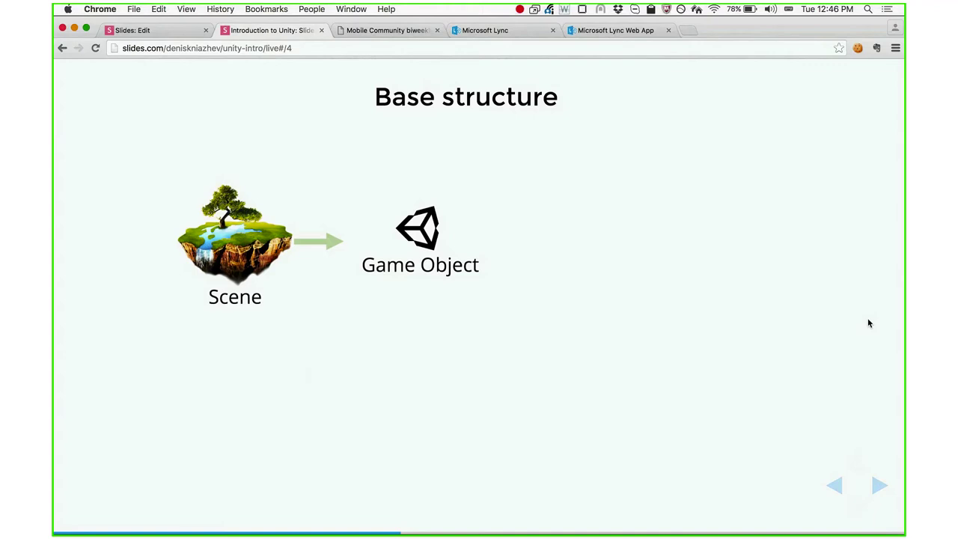
Step: Reveal the remaining Game Objects, then Animations, Sounds, Game Logic, Physics and the movie camera
key(Right)
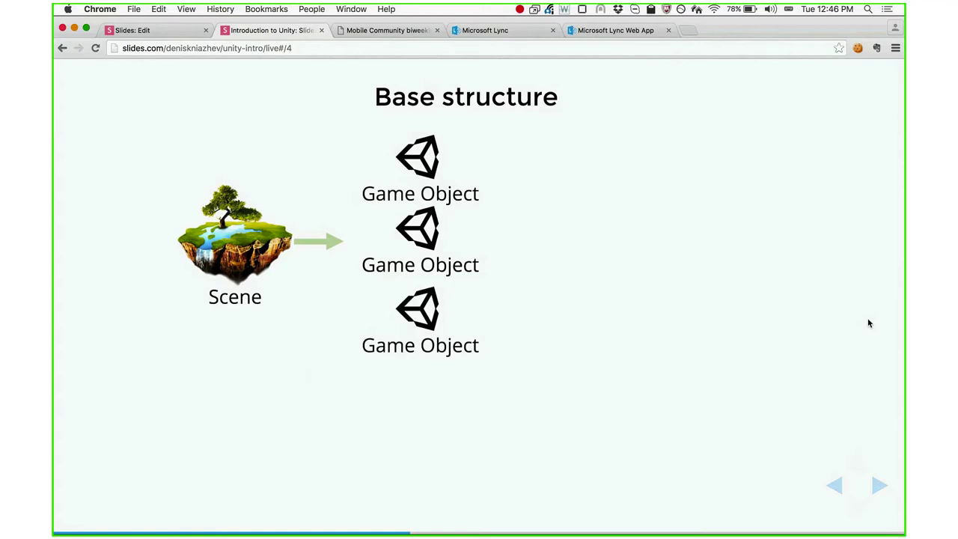
key(Right)
key(Right)
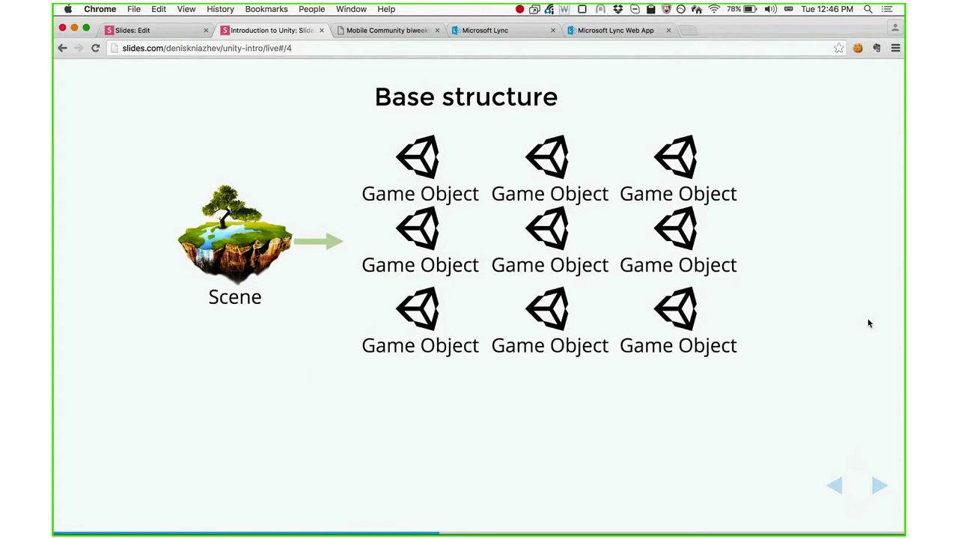
key(Right)
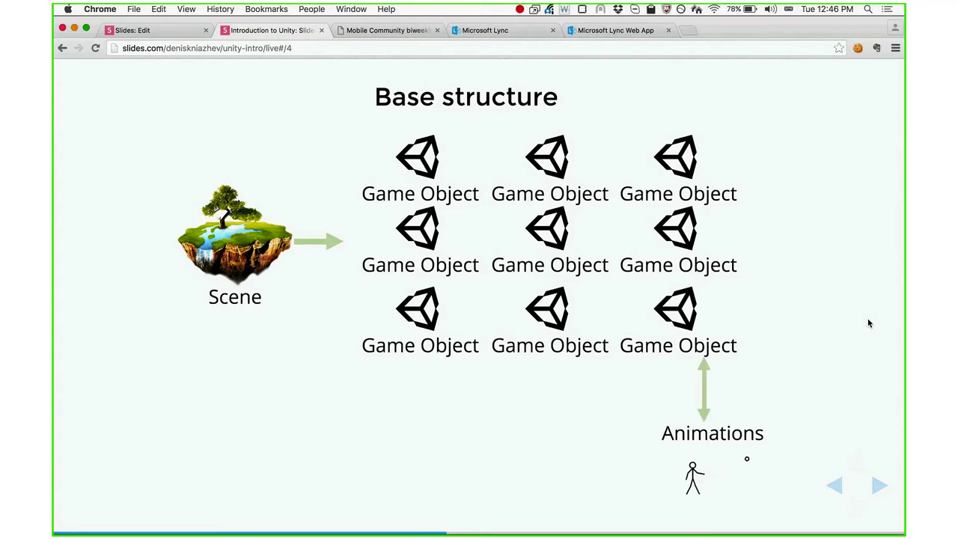
key(Right)
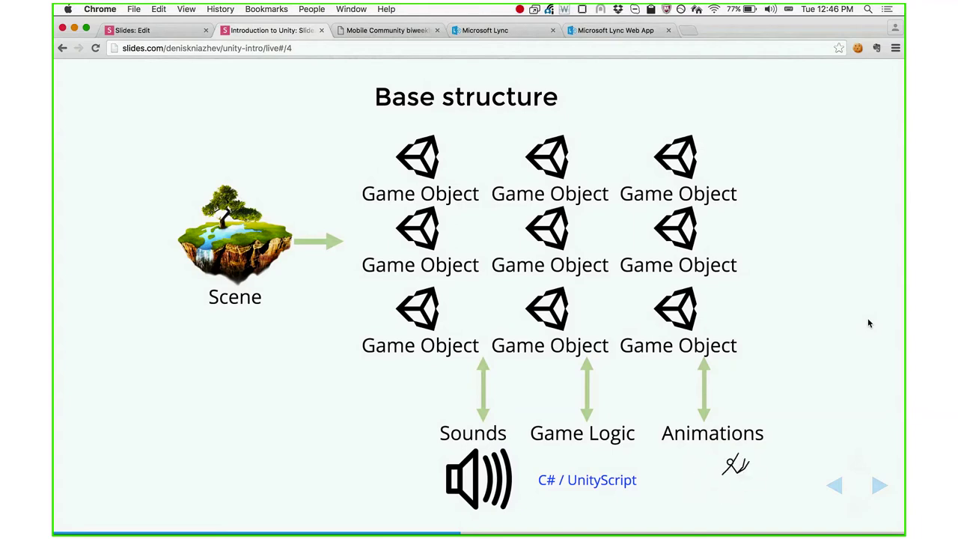
key(Right)
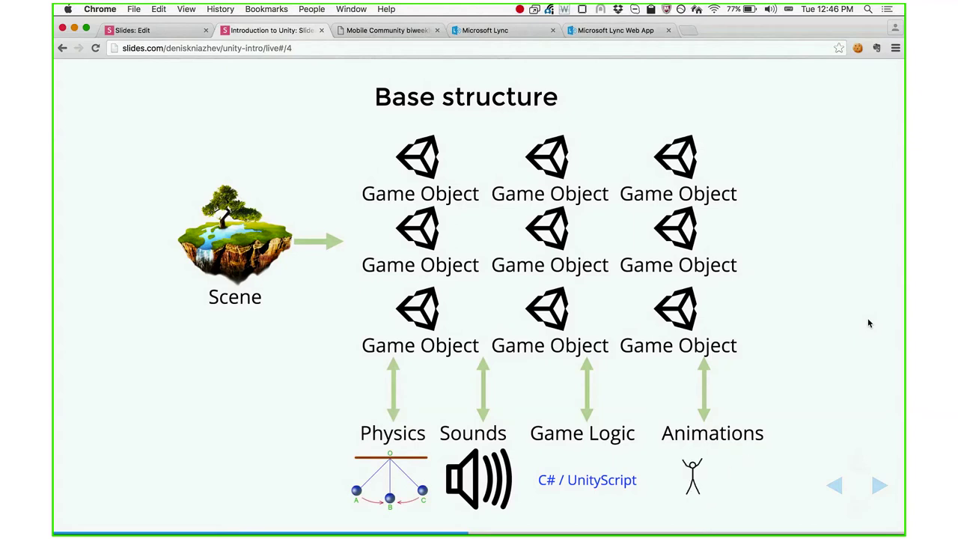
key(Right)
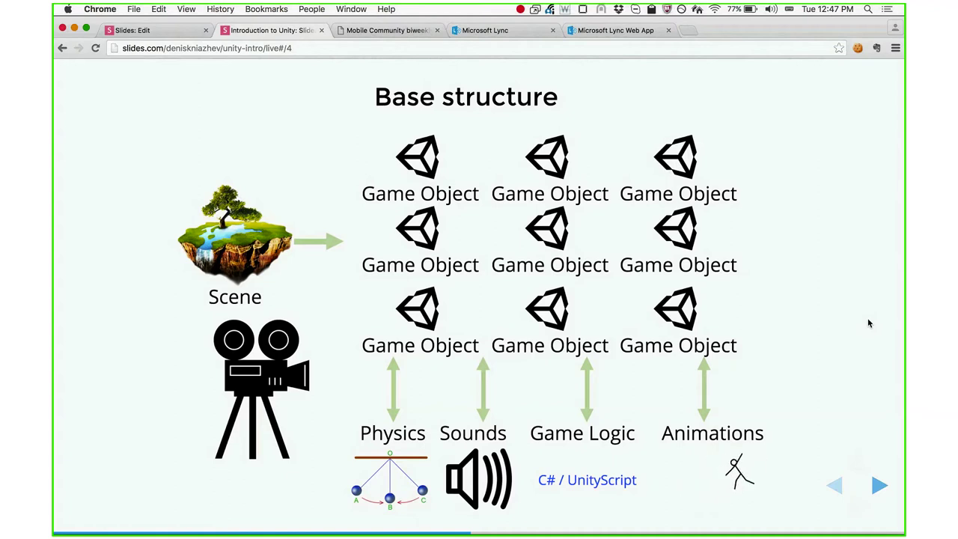
Step: Advance to slide 5, showing a Game Object made of Components
key(Right)
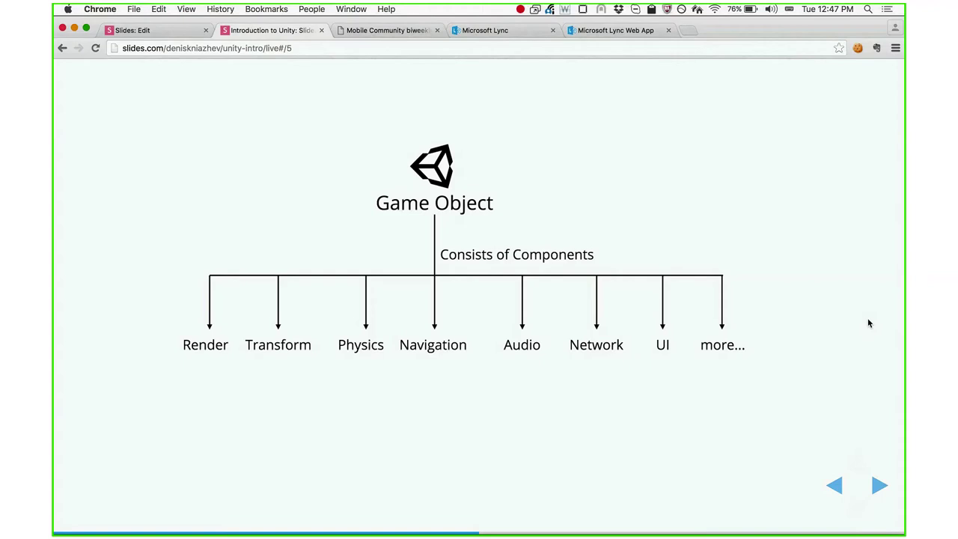
Step: Switch to the Unity editor and review the Directional Light and Main Camera properties in the Inspector
key(super+Tab)
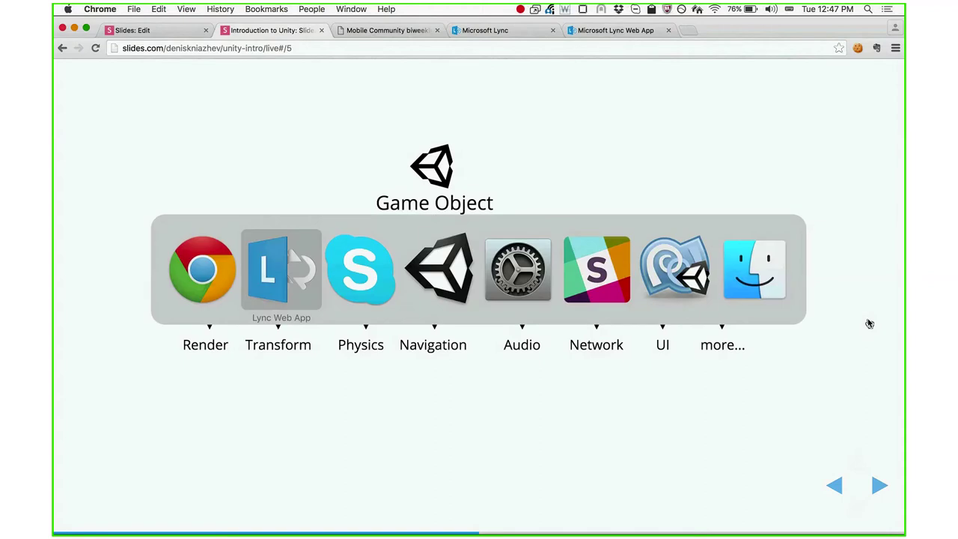
key(super+Tab)
key(super+Tab)
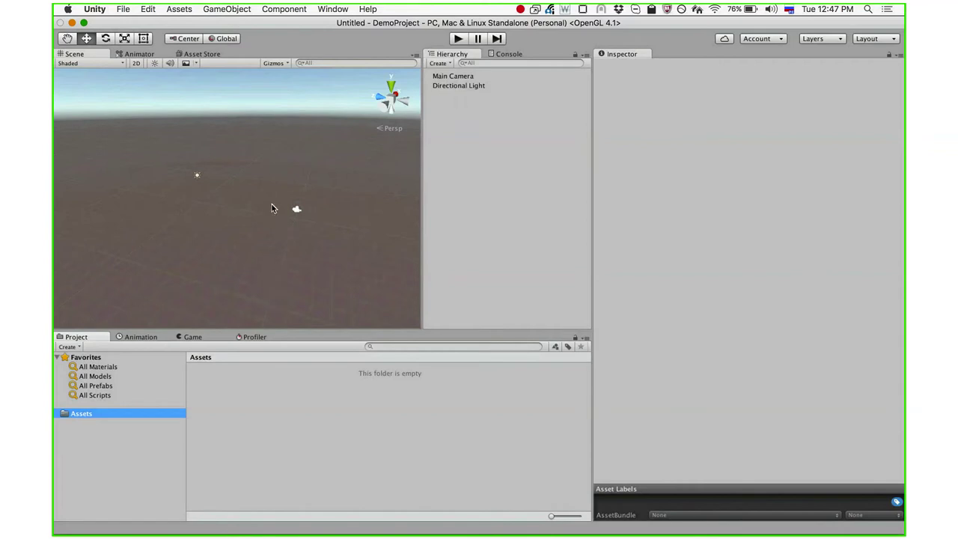
click(441, 85)
click(442, 77)
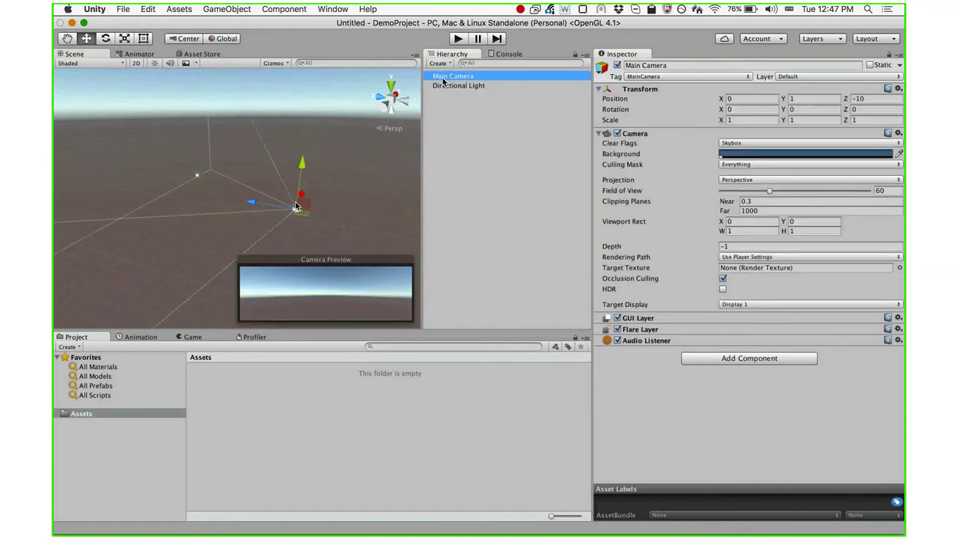
scroll(297, 194, up, 2)
scroll(297, 194, up, 3)
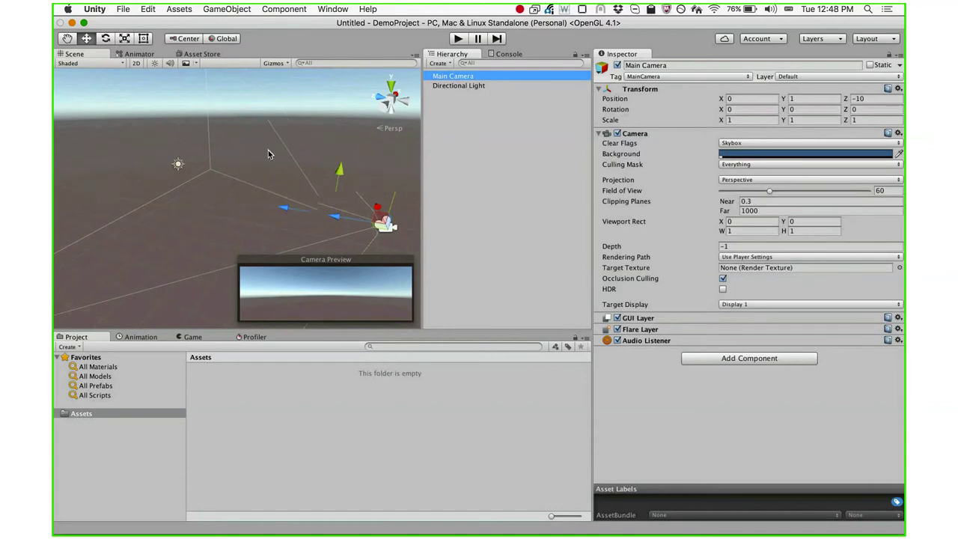
scroll(268, 151, down, 2)
scroll(268, 152, down, 2)
scroll(268, 153, down, 1)
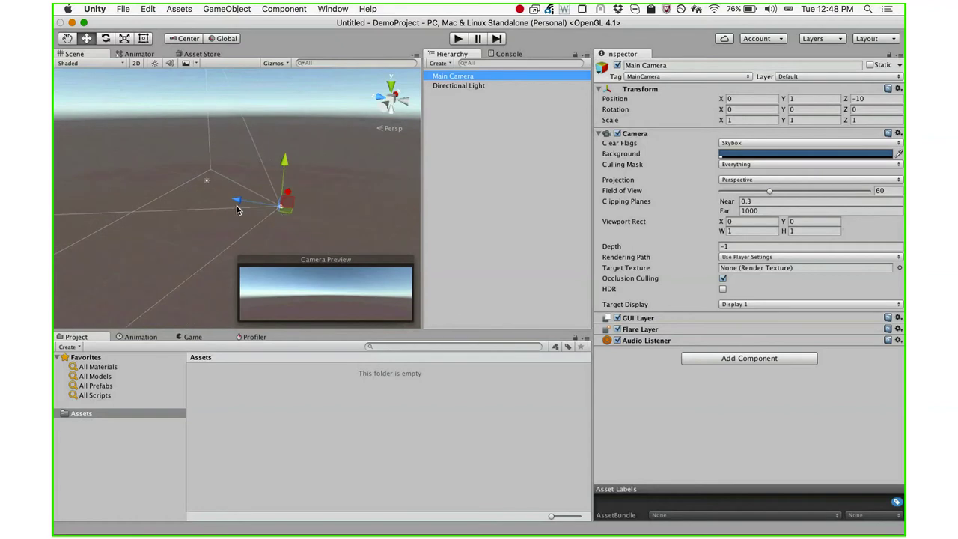
click(451, 88)
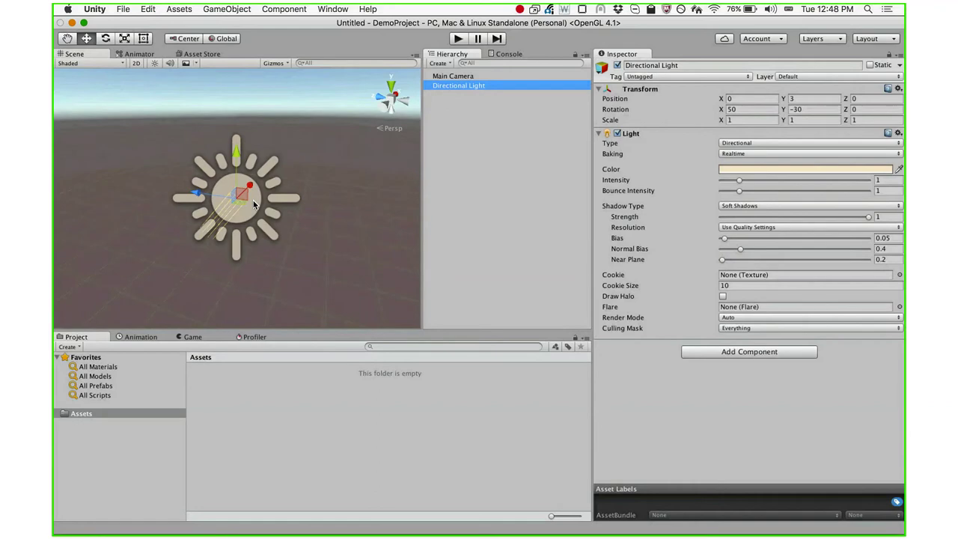
click(333, 187)
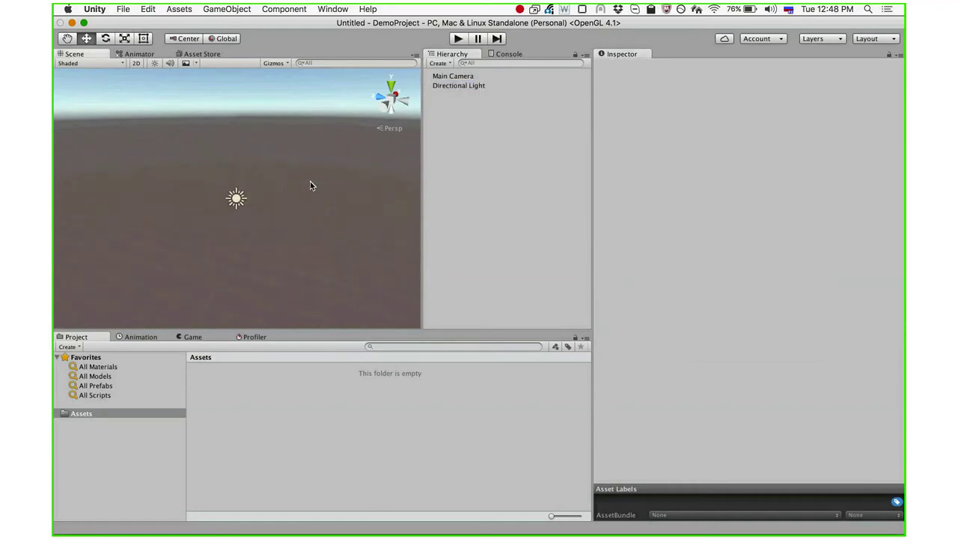
click(471, 84)
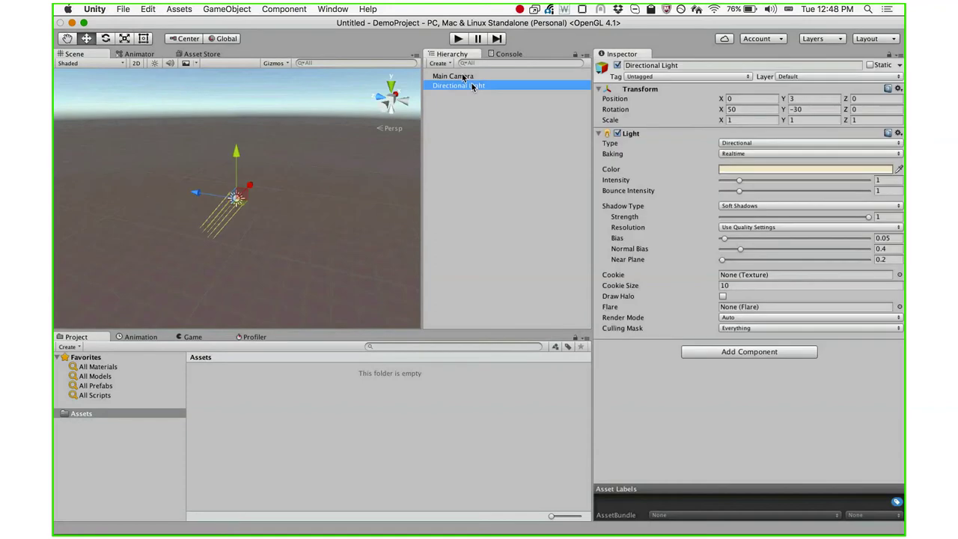
click(460, 77)
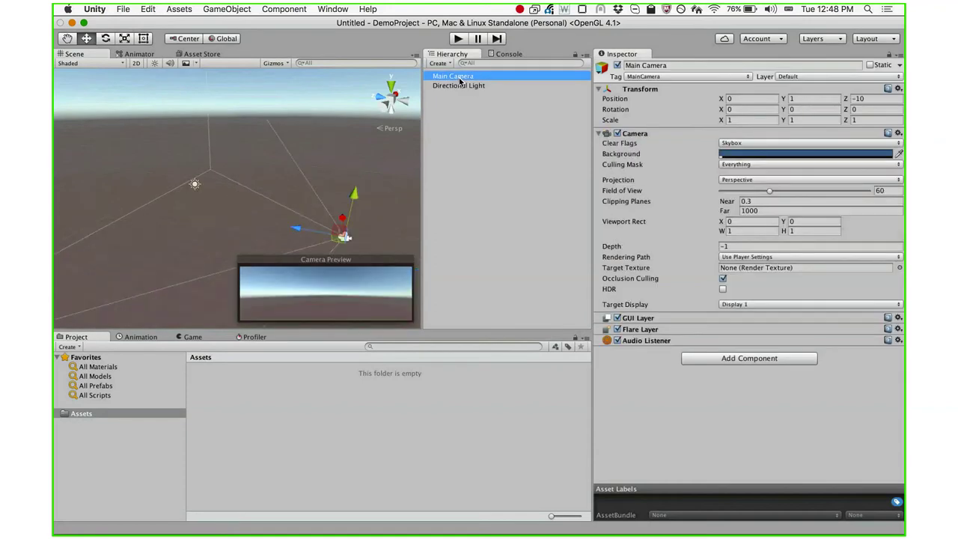
Step: Create a Cube and drag it forward in front of the Main Camera
click(236, 8)
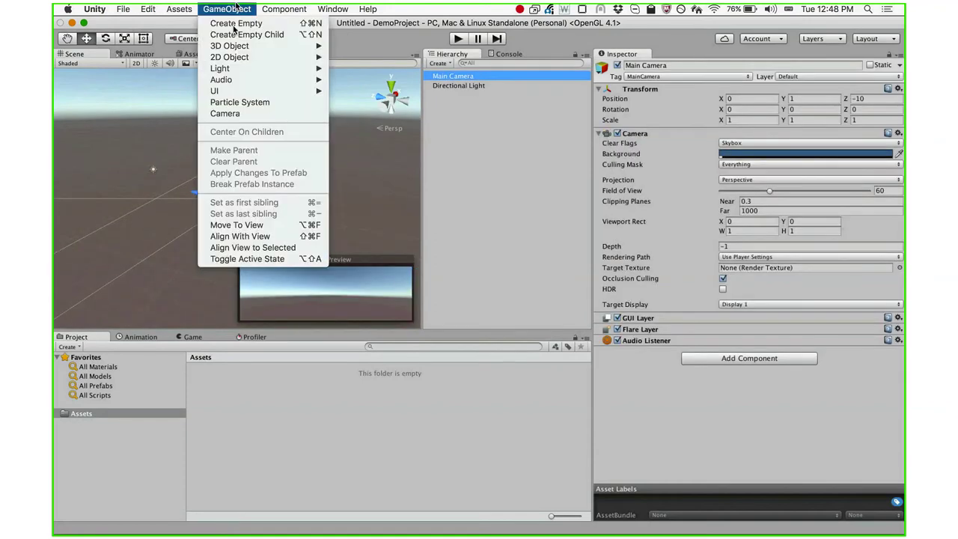
mouse_move(241, 46)
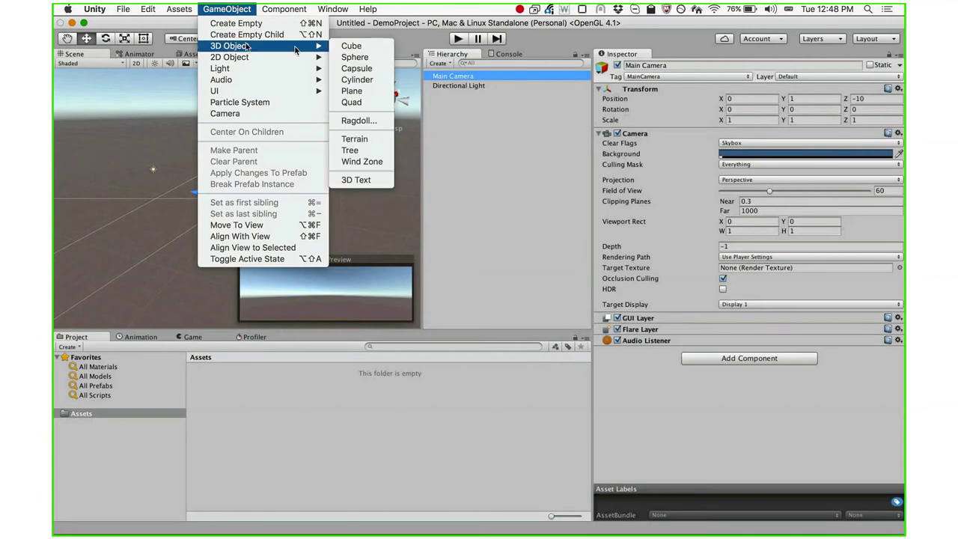
click(351, 47)
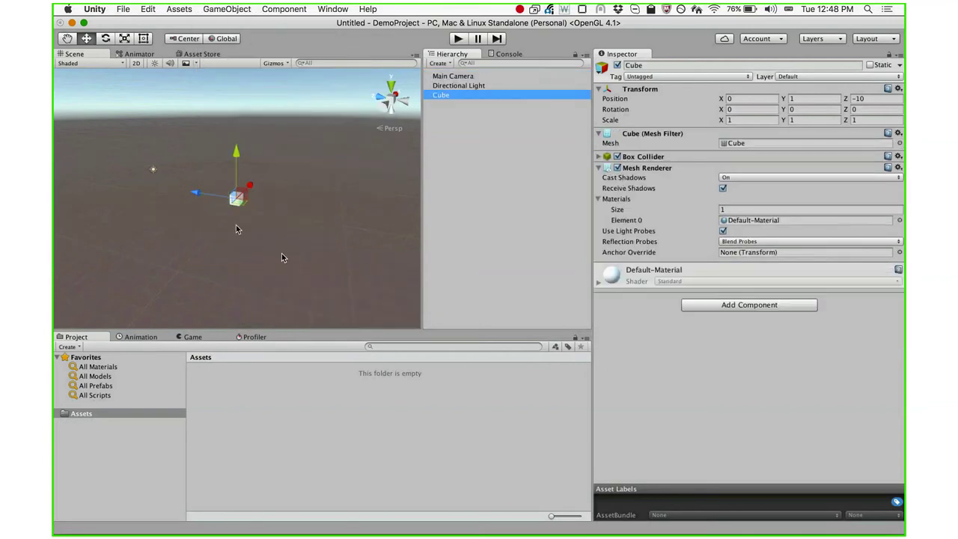
scroll(233, 219, up, 1)
scroll(234, 219, up, 5)
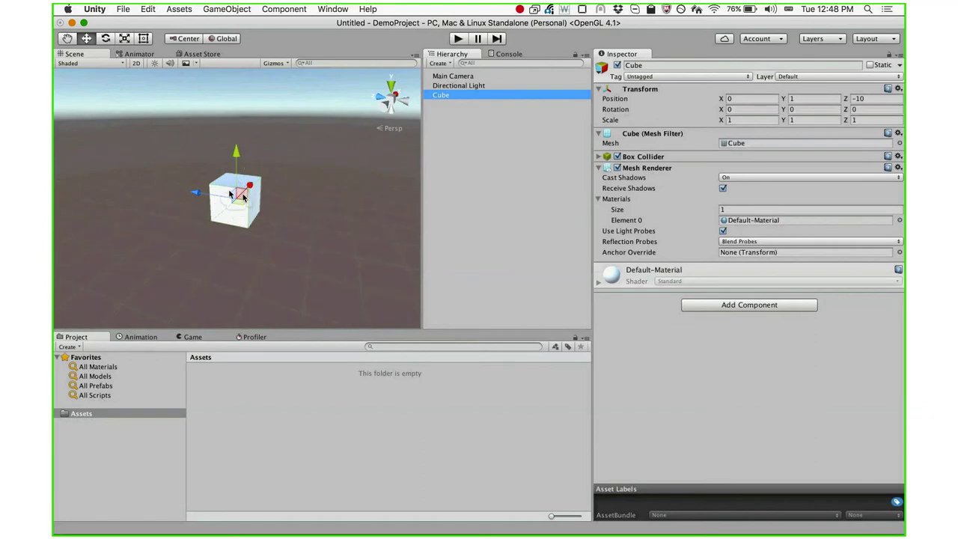
drag(242, 196, 160, 181)
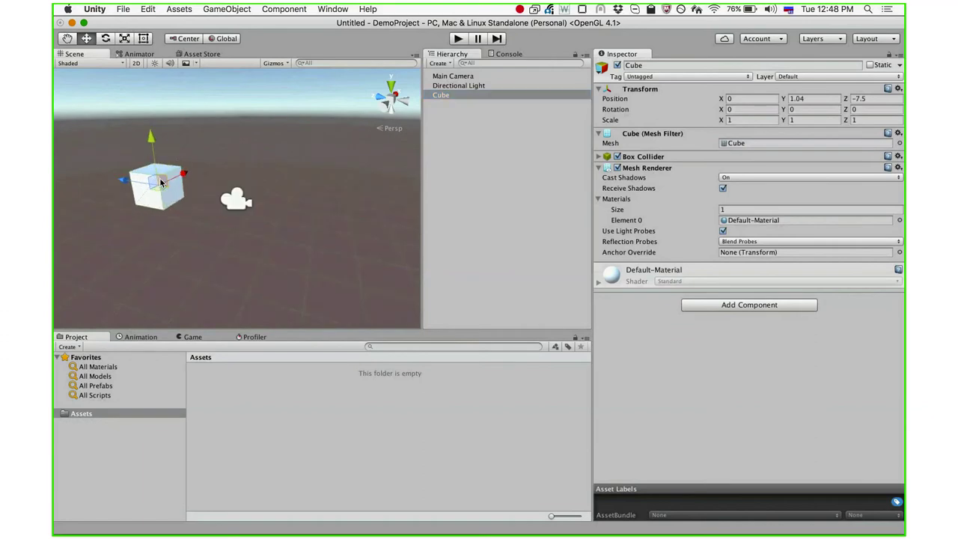
Step: Select the Main Camera and test the scene in play mode, nudging the cube before stopping
click(443, 79)
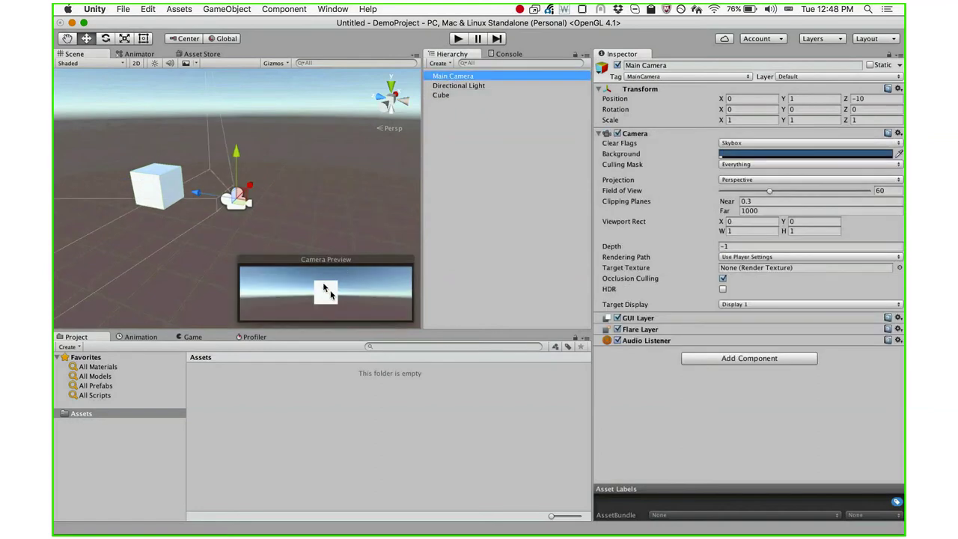
click(459, 41)
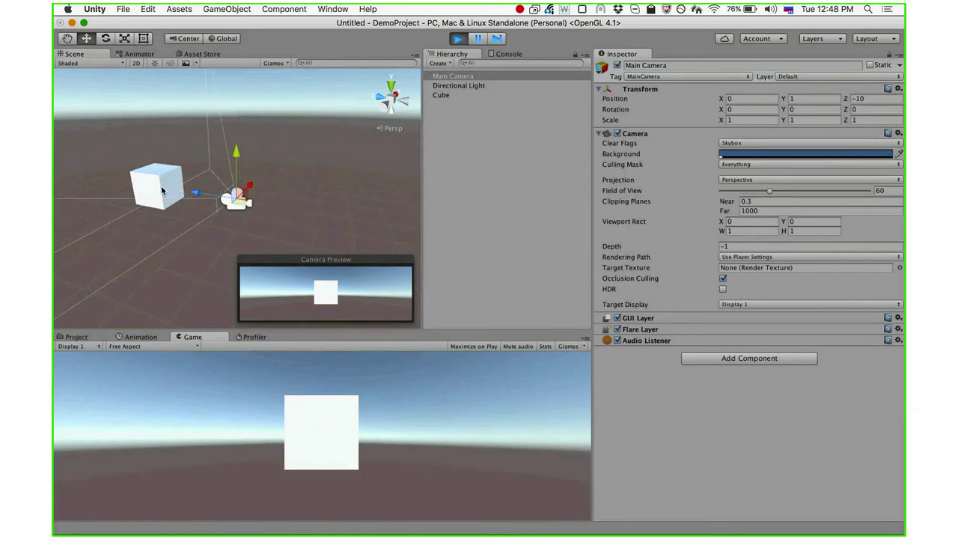
click(162, 191)
drag(156, 182, 162, 194)
click(458, 39)
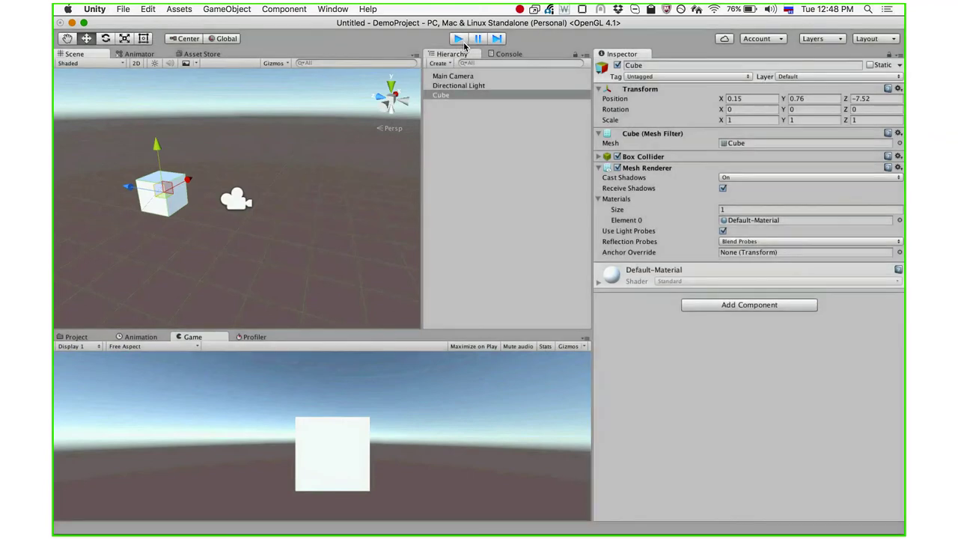
Step: Create a second cube, Cube (1), and drag it above the first cube to Y 2.44
click(249, 9)
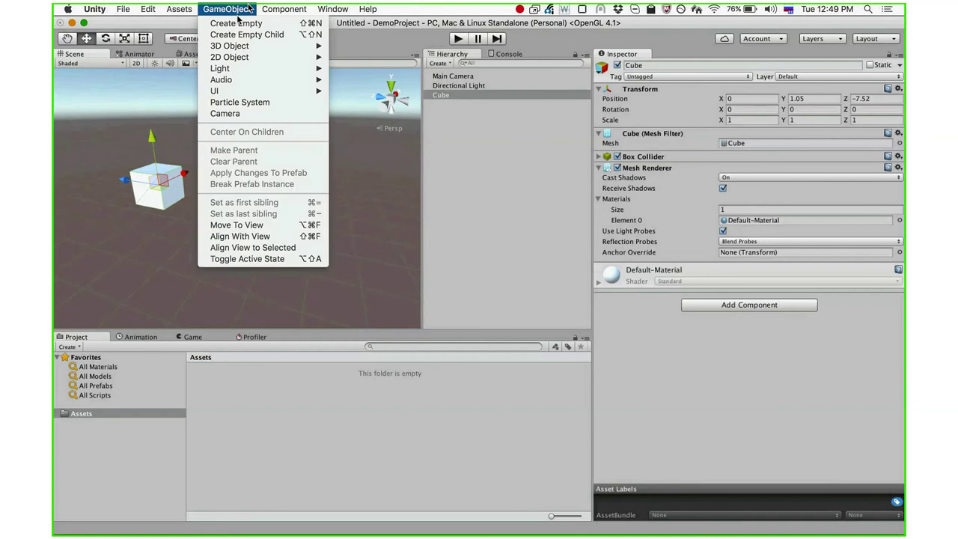
mouse_move(232, 46)
click(347, 47)
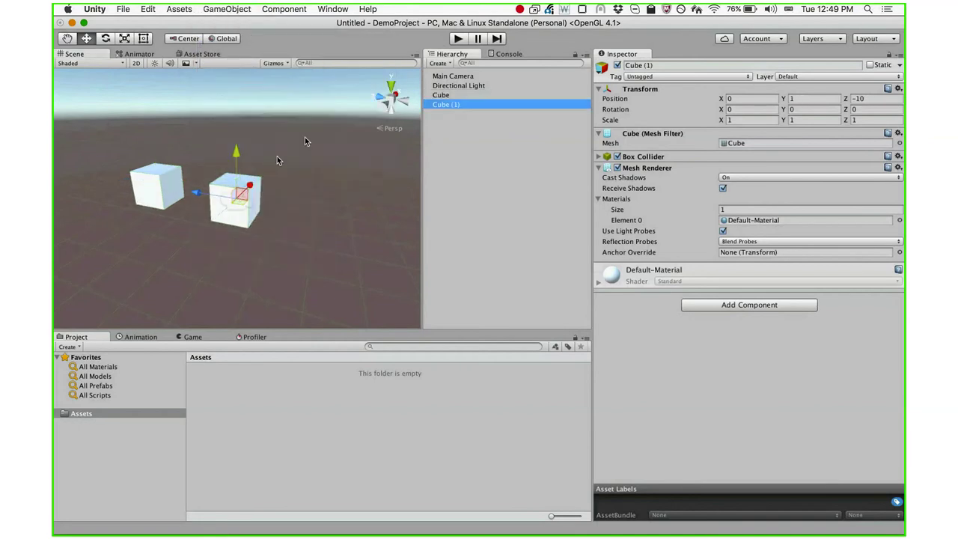
mouse_move(236, 198)
mouse_down()
mouse_move(191, 179)
mouse_move(155, 134)
mouse_up()
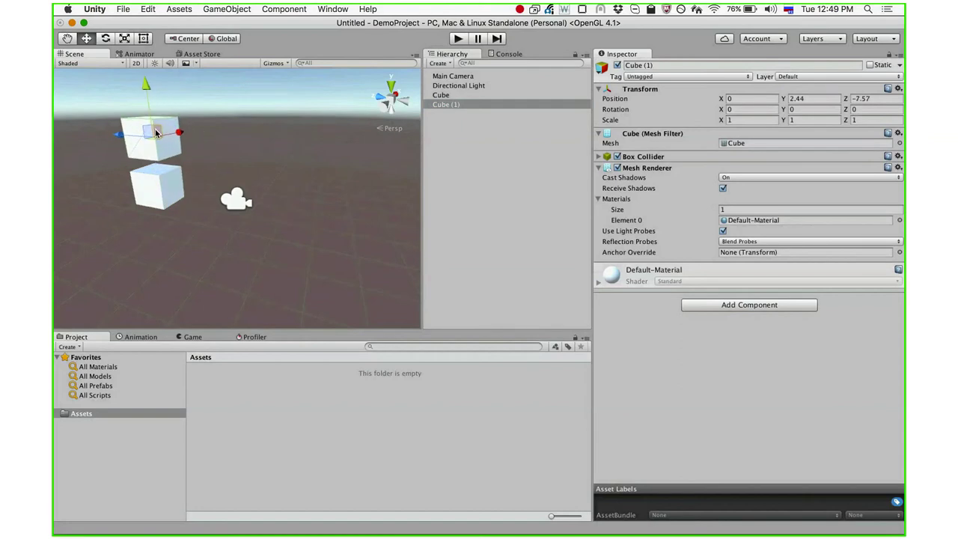
Step: Orbit the Scene view down onto the cubes and toggle play mode with Cmd+P to test
mouse_move(191, 206)
alt+mouse_down()
mouse_move(192, 258)
mouse_move(138, 193)
alt+mouse_up()
key(super+p)
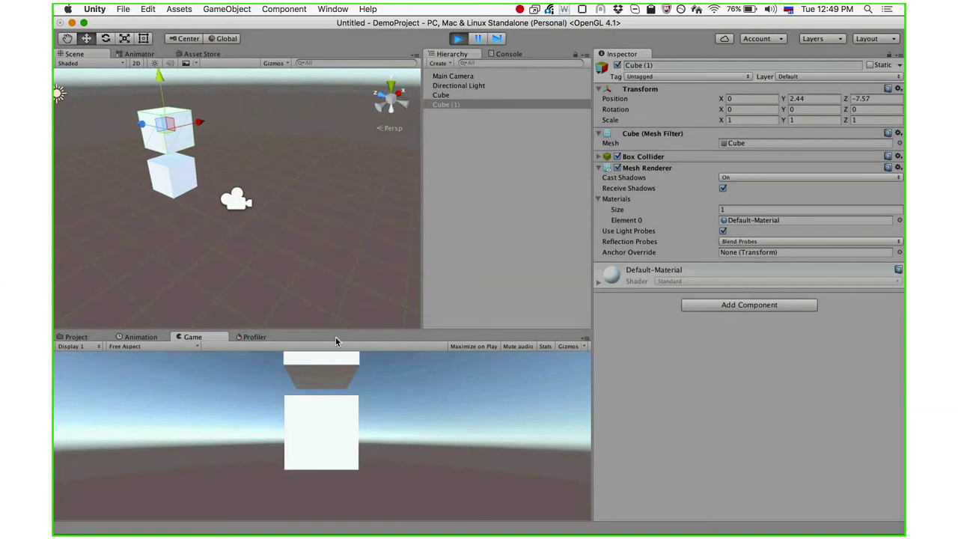
key(super+p)
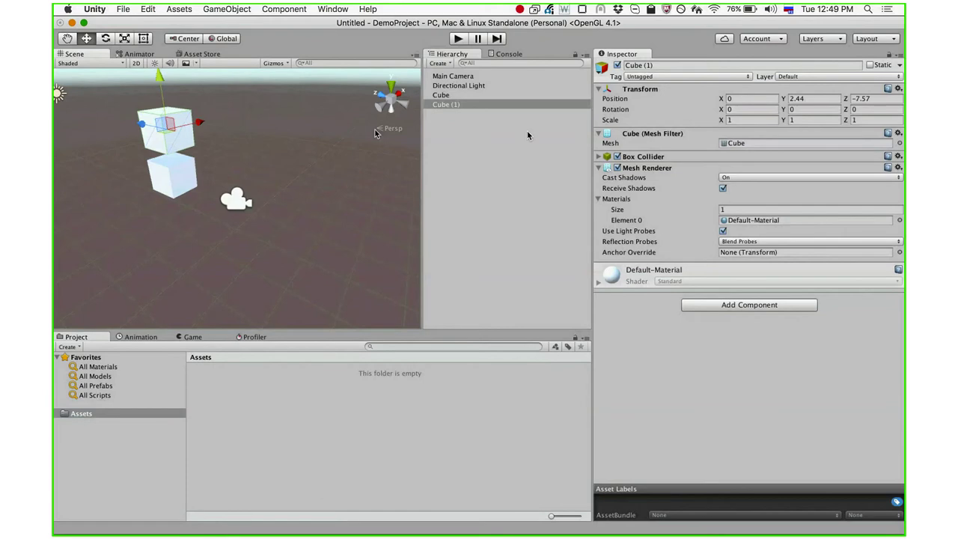
Step: Add a Rigidbody component to Cube (1) from Add Component > Physics
click(708, 307)
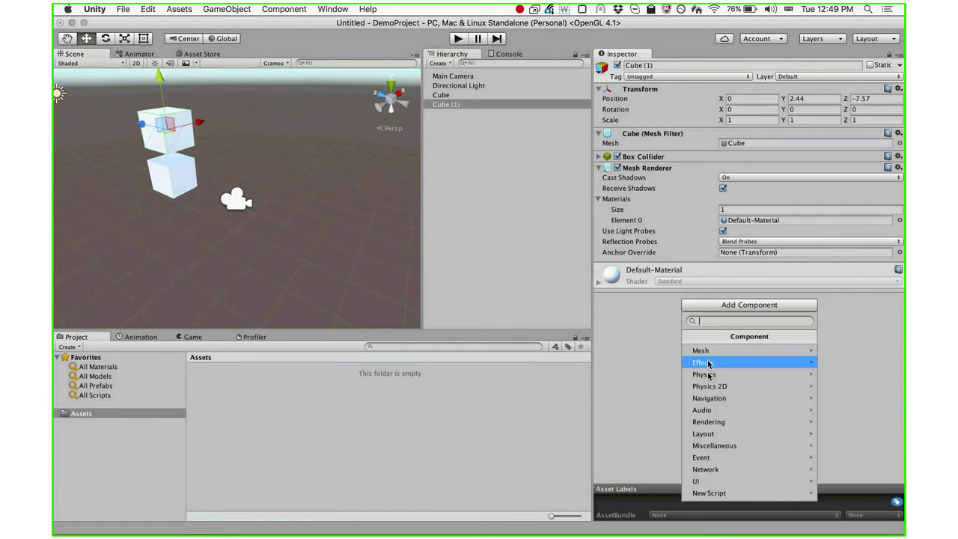
click(705, 374)
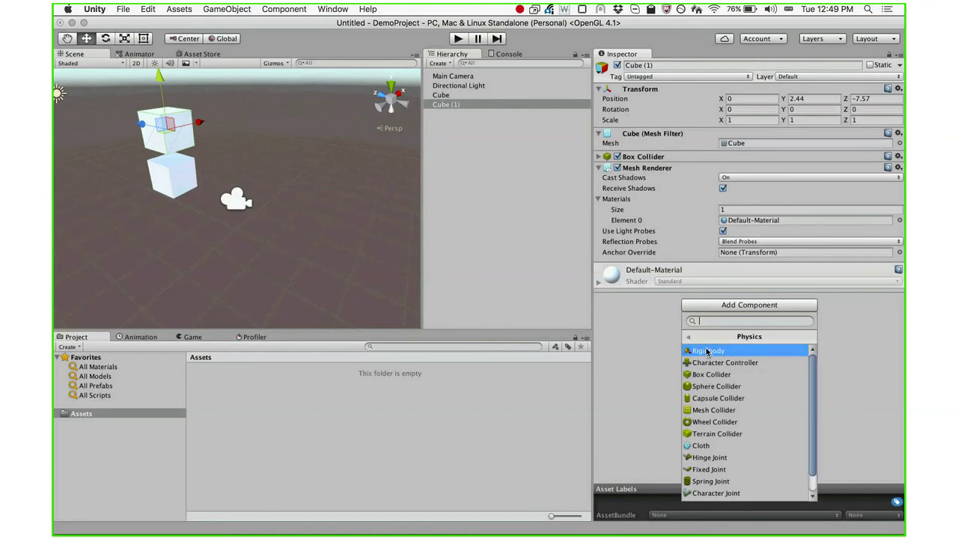
click(706, 352)
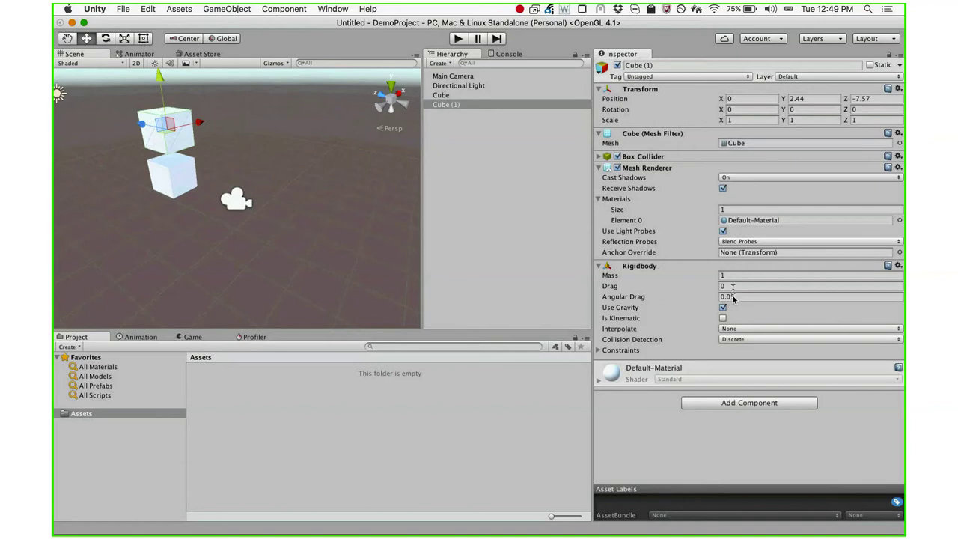
Step: Run the scene, drag the lower cube left, then select Cube (1) and stop play mode
click(459, 39)
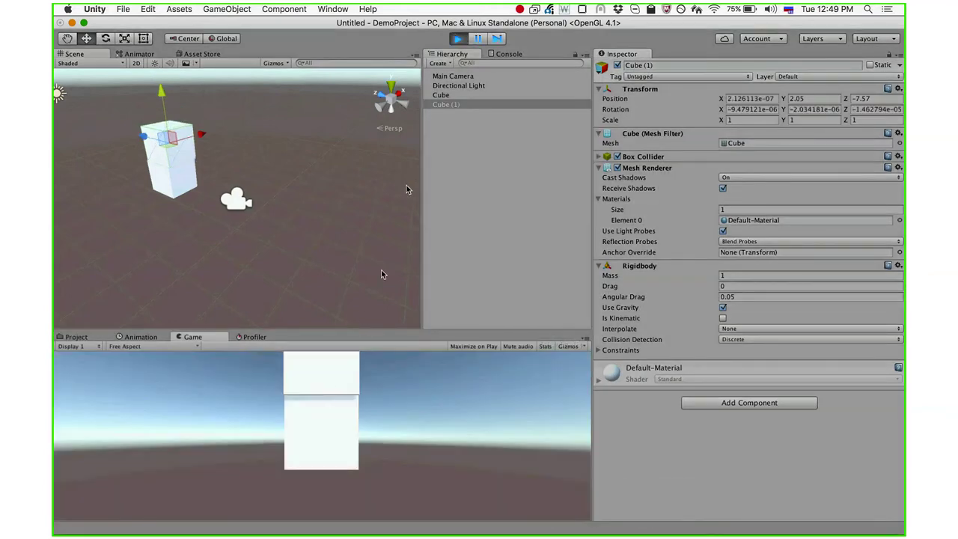
click(178, 187)
drag(169, 177, 149, 193)
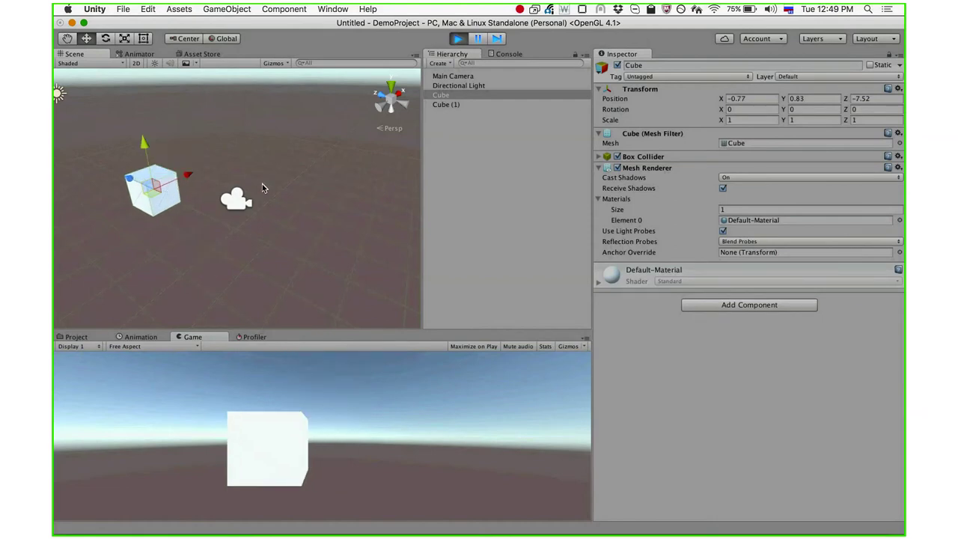
click(448, 105)
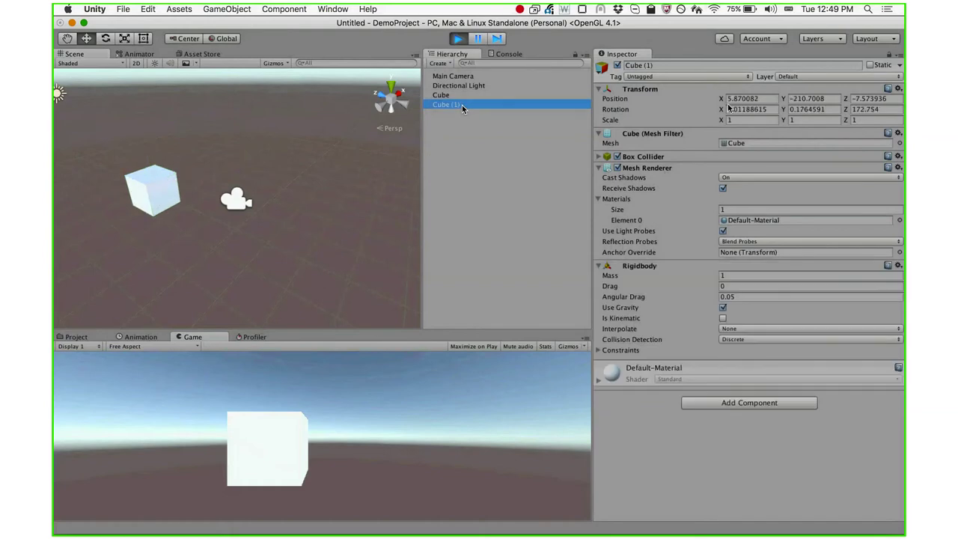
click(460, 39)
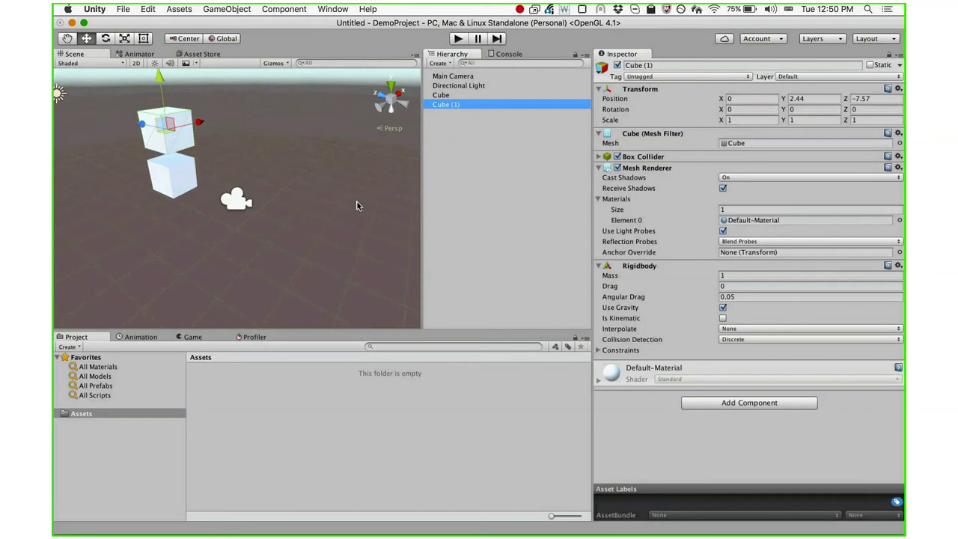
click(458, 39)
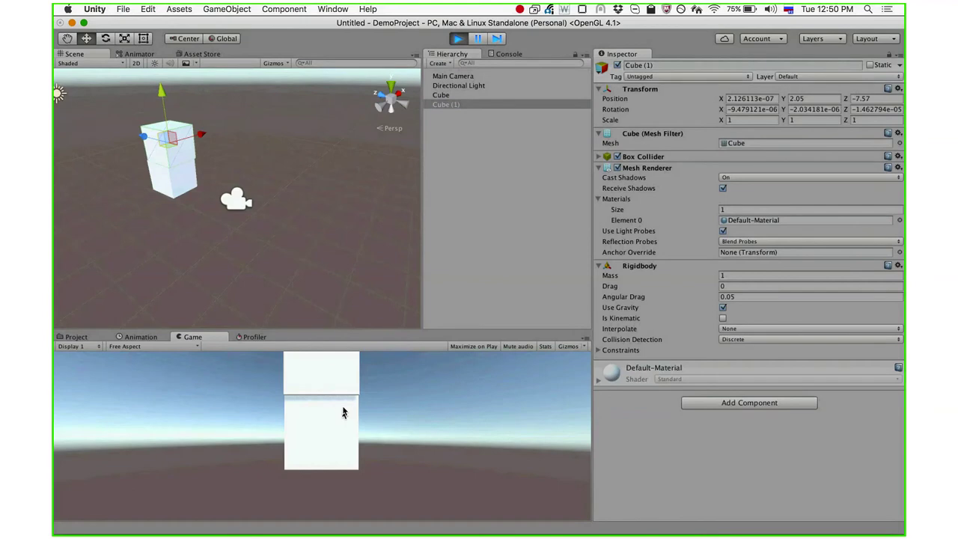
click(173, 181)
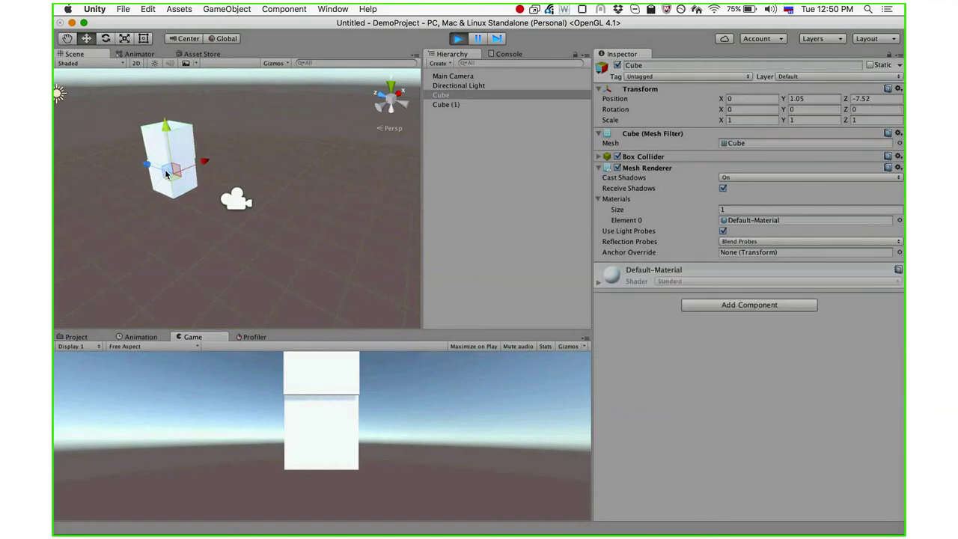
drag(167, 173, 169, 174)
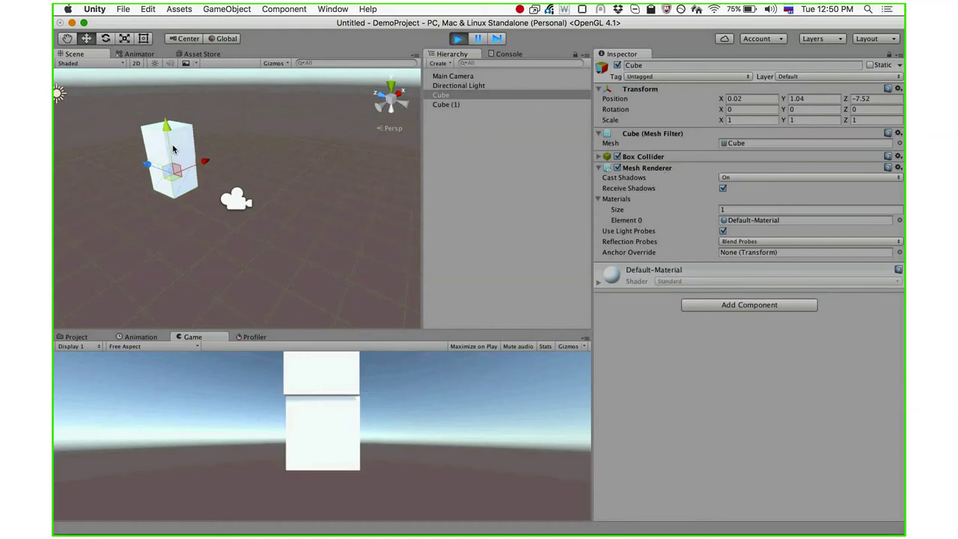
click(173, 149)
mouse_move(165, 124)
mouse_down()
mouse_move(162, 112)
mouse_move(161, 137)
mouse_up()
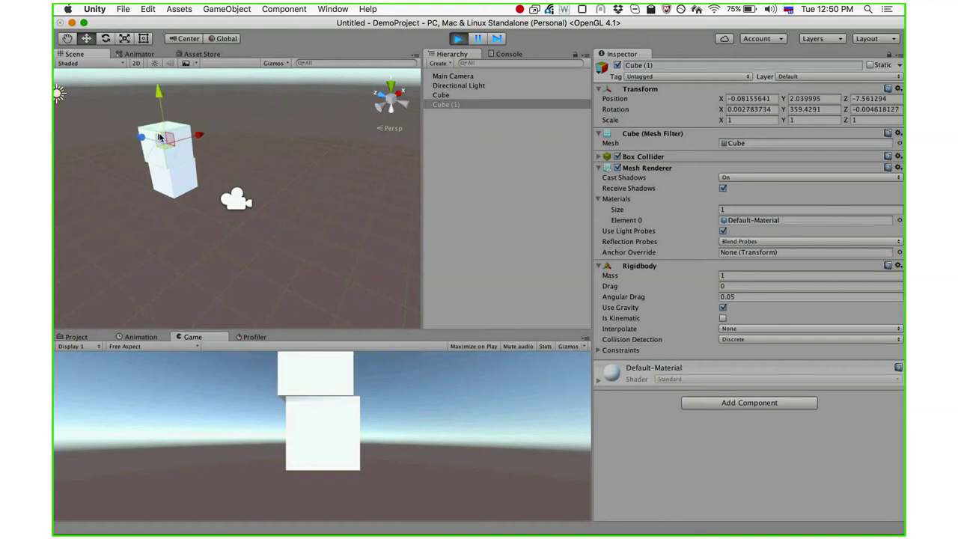
drag(159, 137, 155, 160)
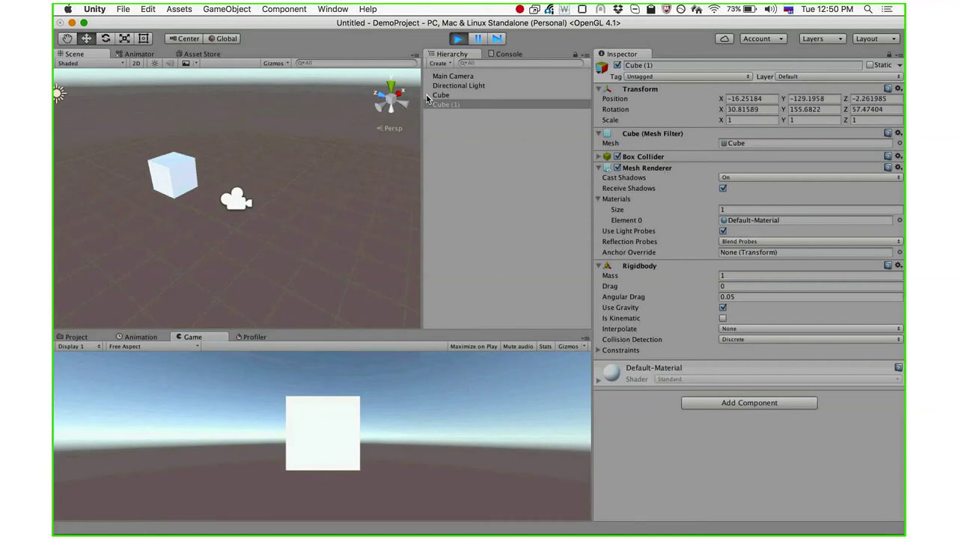
click(457, 39)
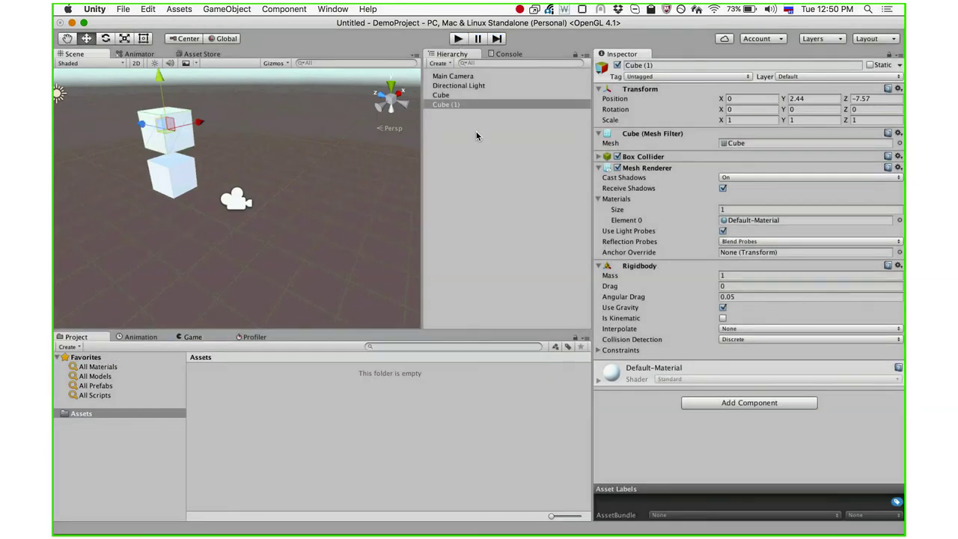
Step: Add a new script component named 'jump' to Cube (1) and select the jump asset
click(724, 404)
click(714, 388)
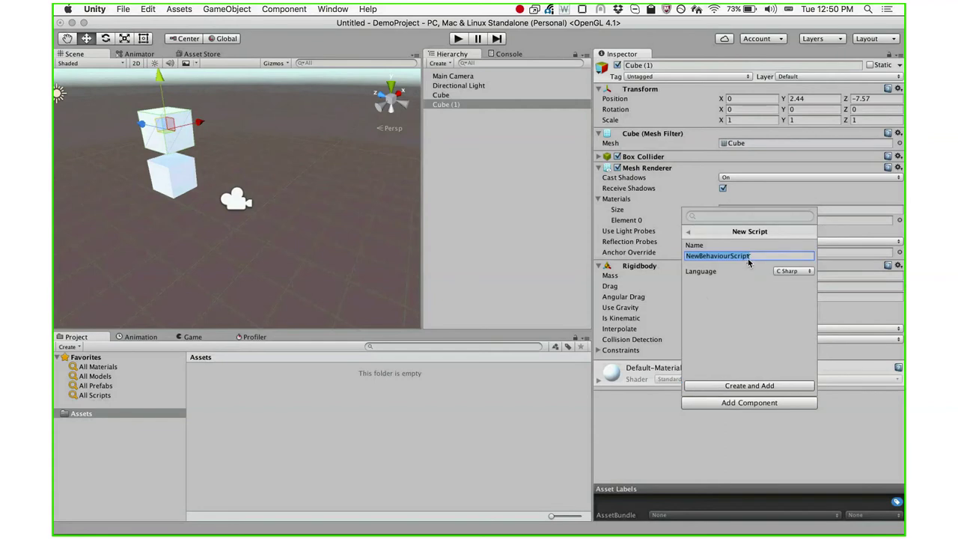
key(BackSpace)
text(jump)
key(Return)
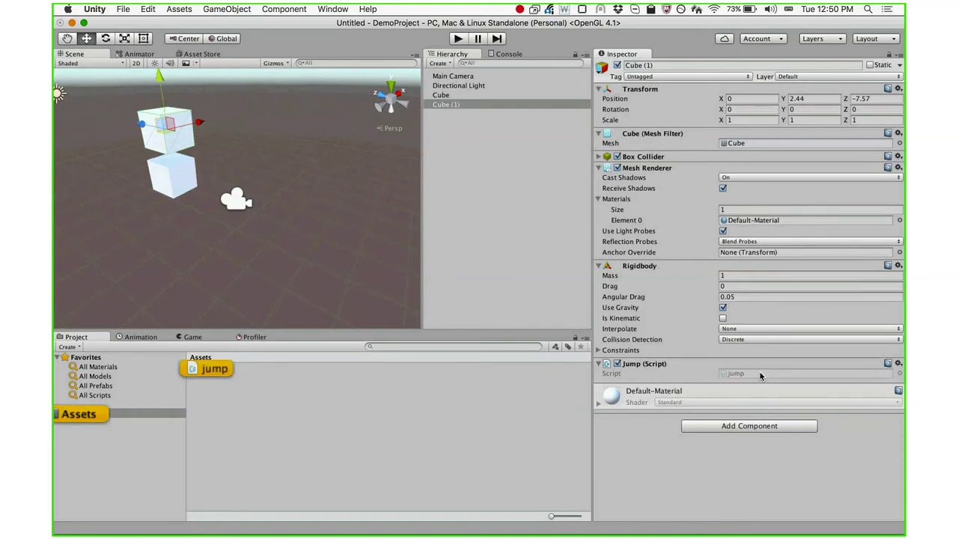
click(214, 369)
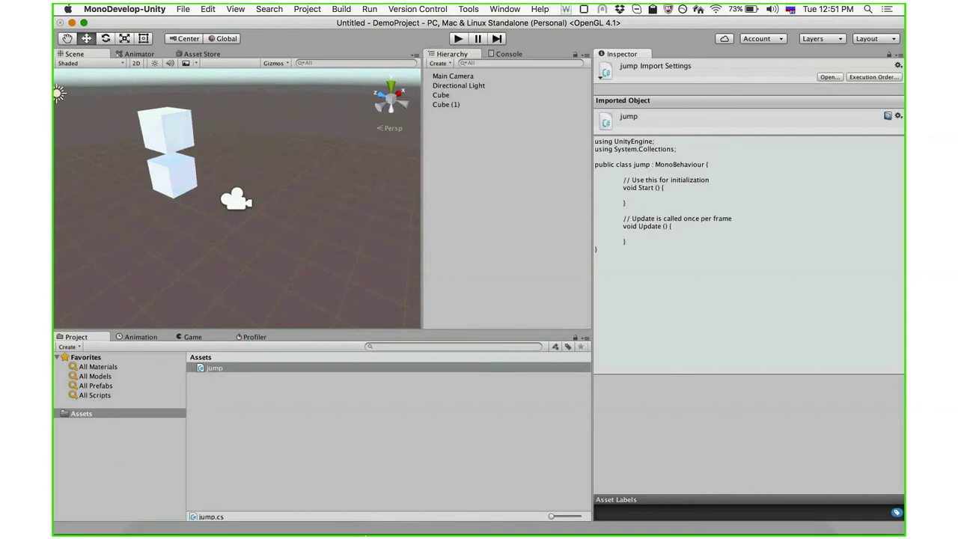
mouse_move(390, 494)
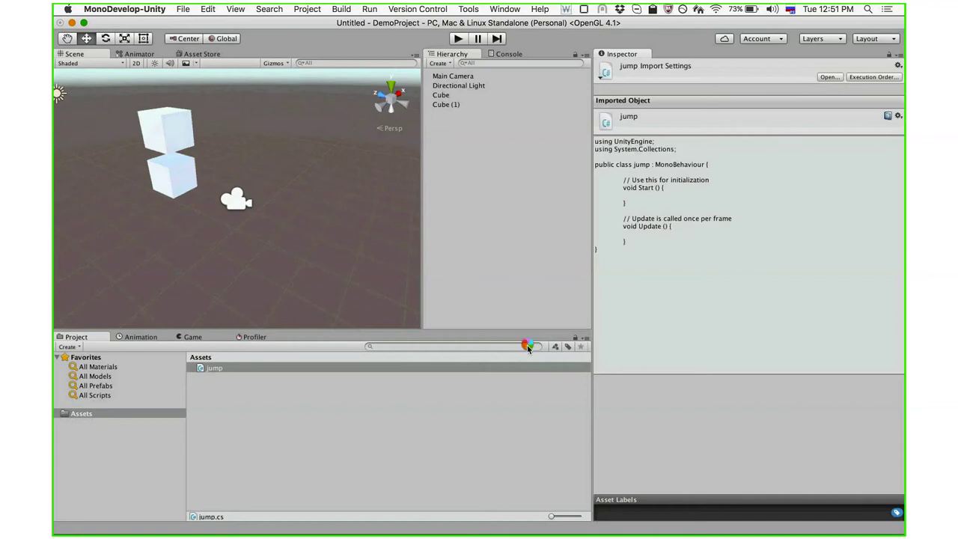
mouse_move(464, 524)
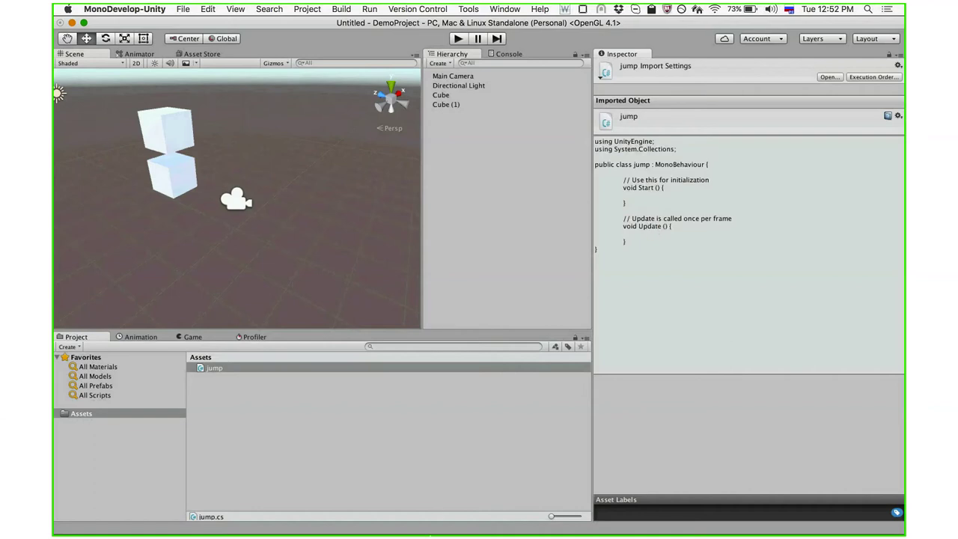
Step: Force-quit the frozen MonoDevelop from the Dock and close the other code editor showing jump.cs
mouse_move(459, 488)
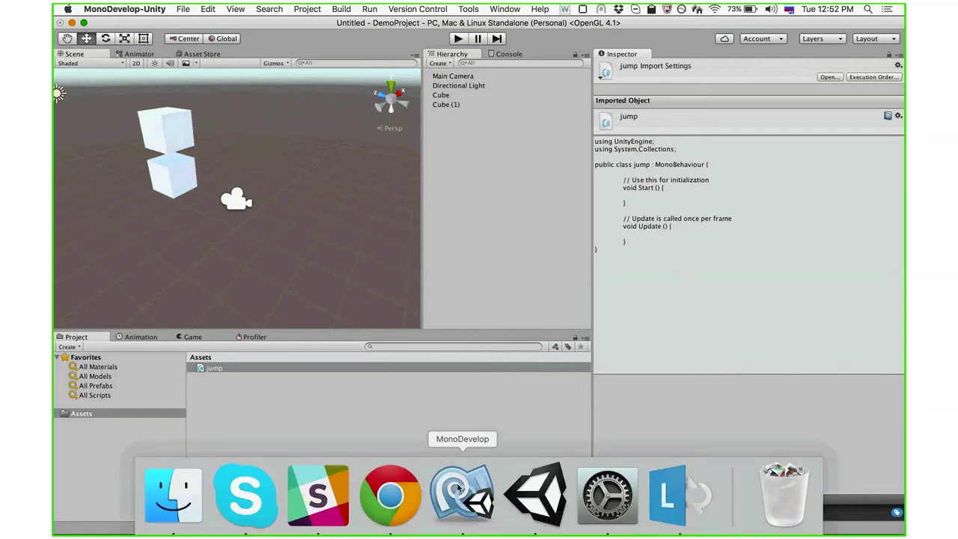
right_click(459, 488)
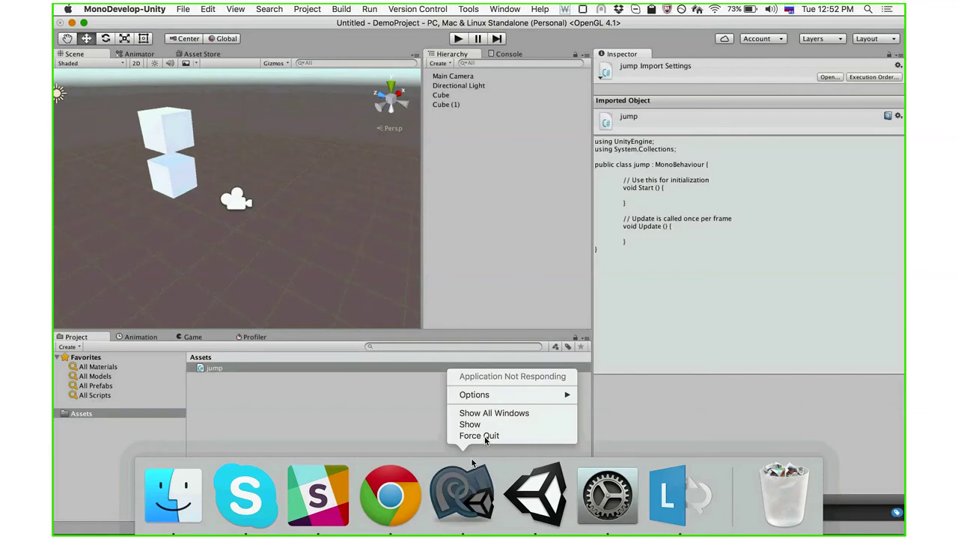
click(472, 375)
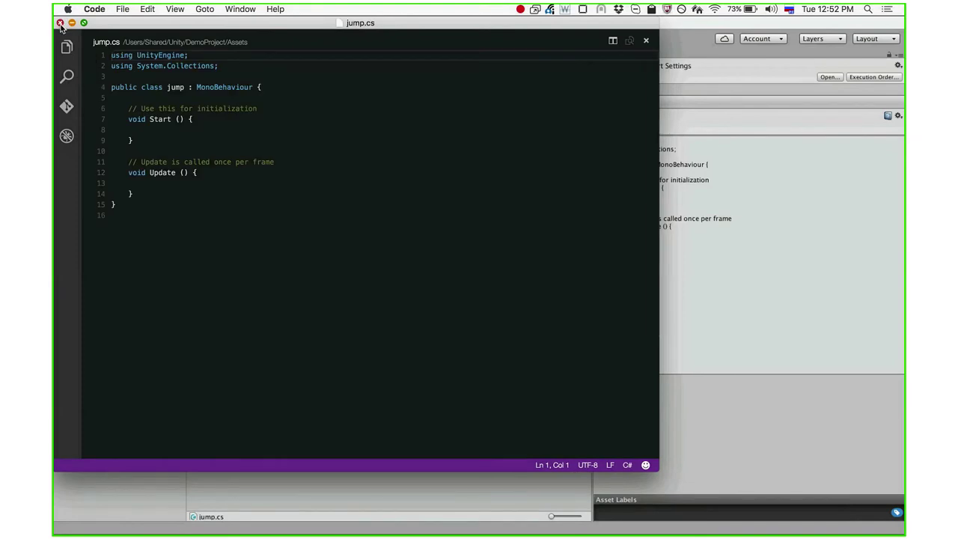
click(60, 22)
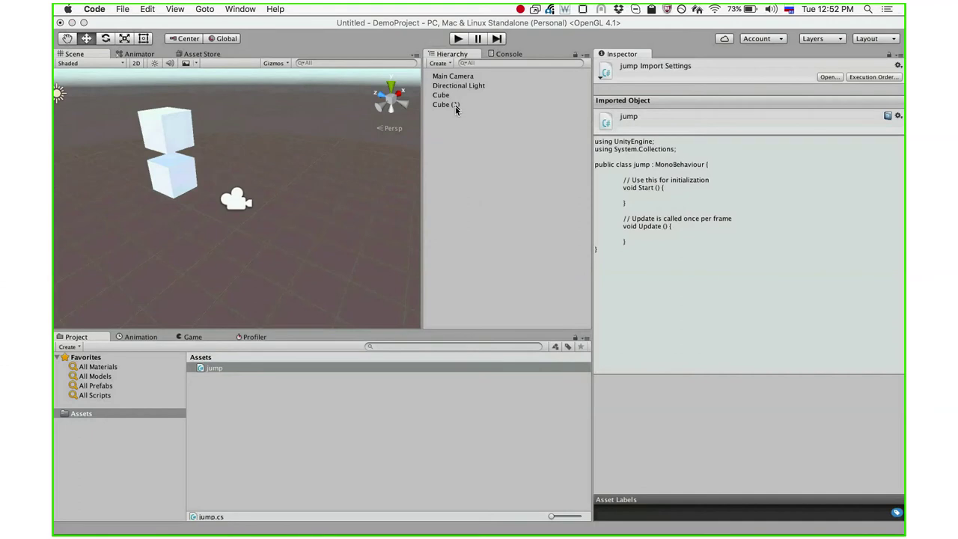
Step: Check Cube (1)'s components, then reopen the jump script from the Project panel
click(455, 106)
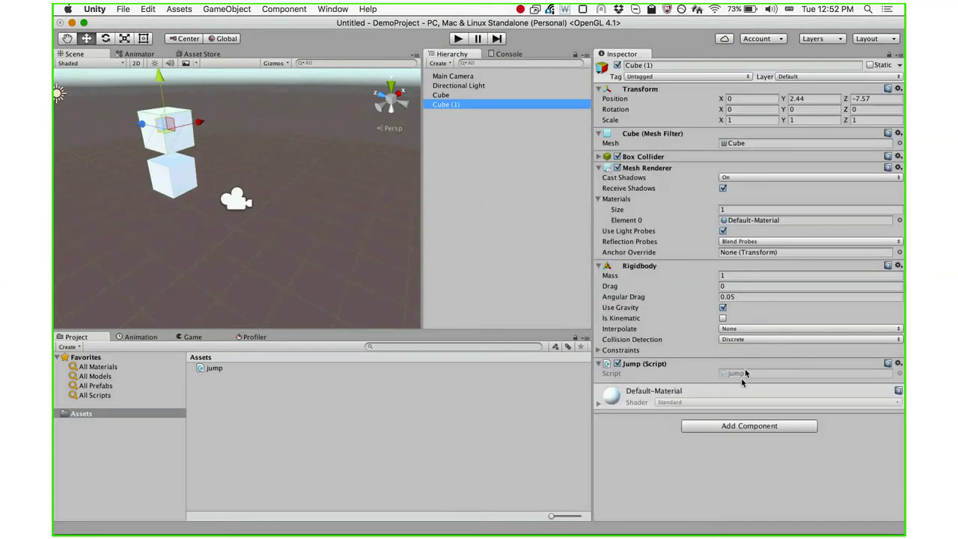
click(741, 377)
click(747, 375)
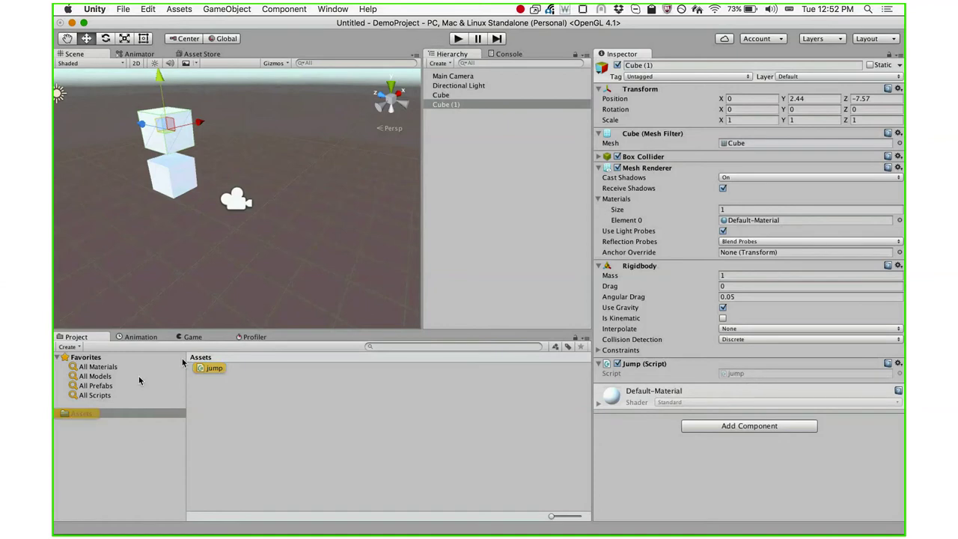
click(214, 367)
right_click(215, 369)
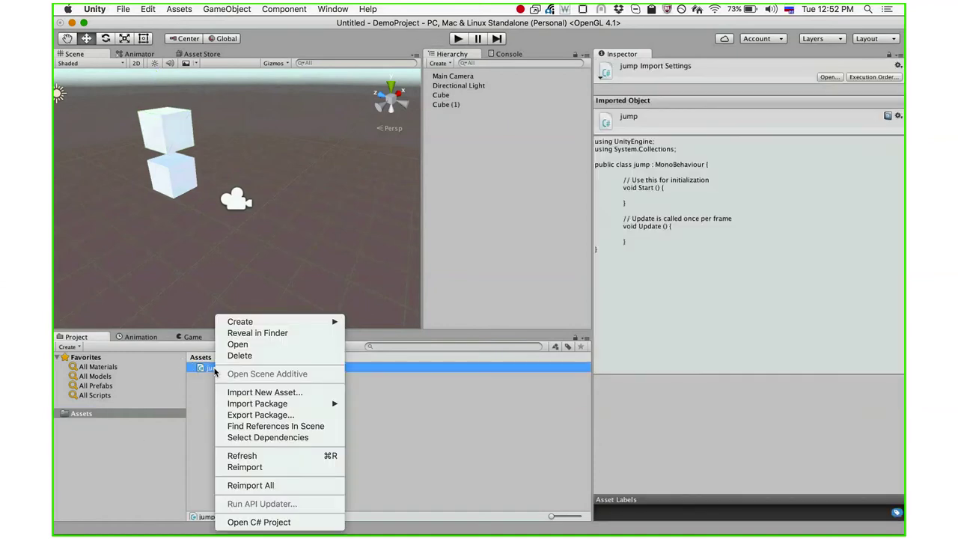
click(250, 346)
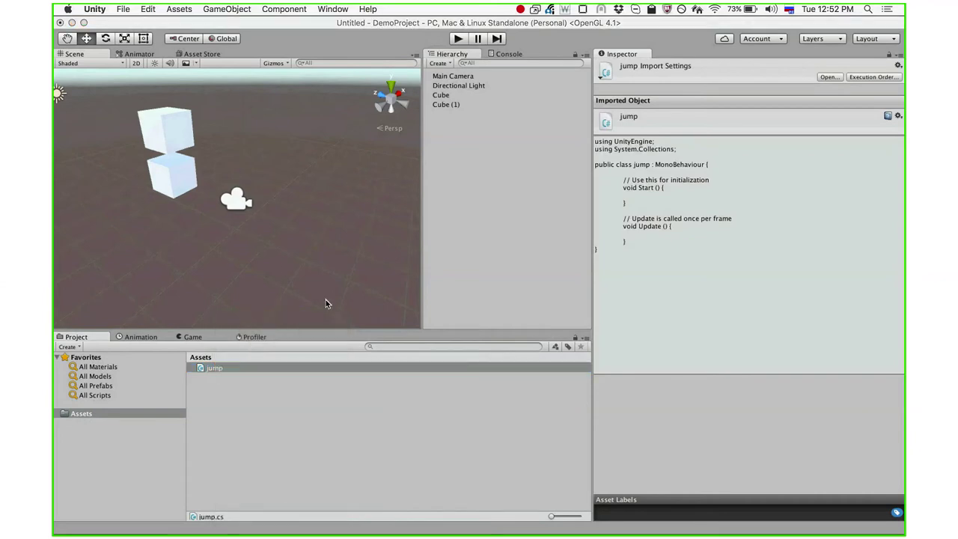
Step: Add 'if (Input.GetMouseButtonDown(0)) {' on a new line inside Update
mouse_move(498, 527)
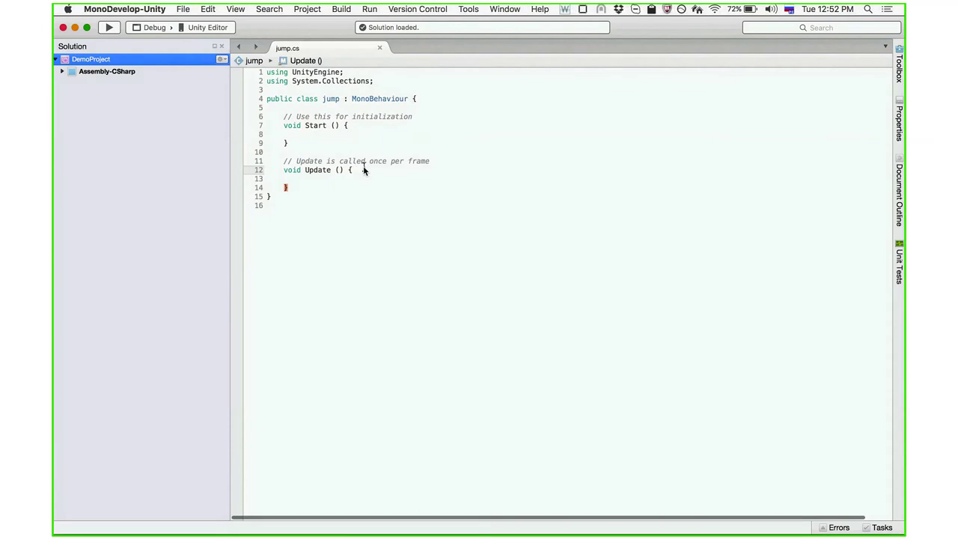
key(Return)
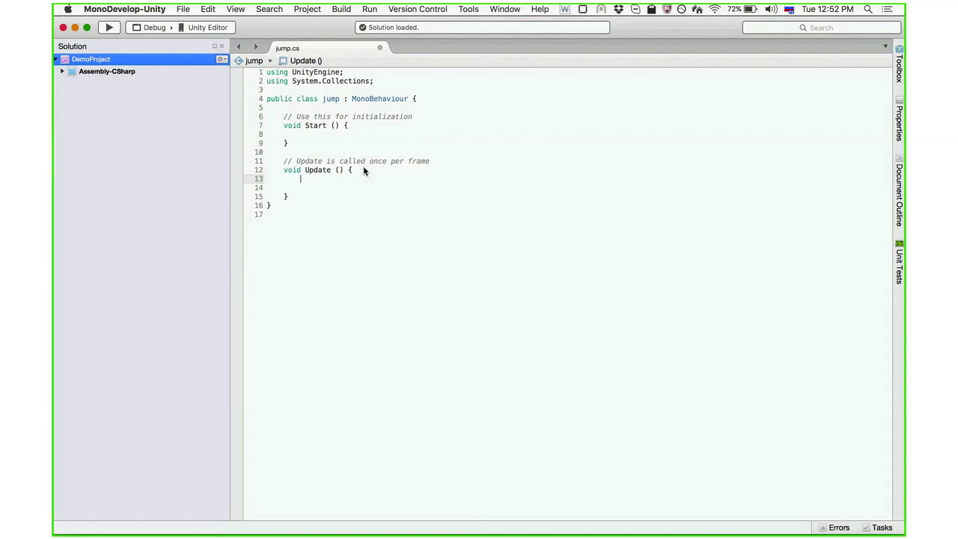
text(пн5)
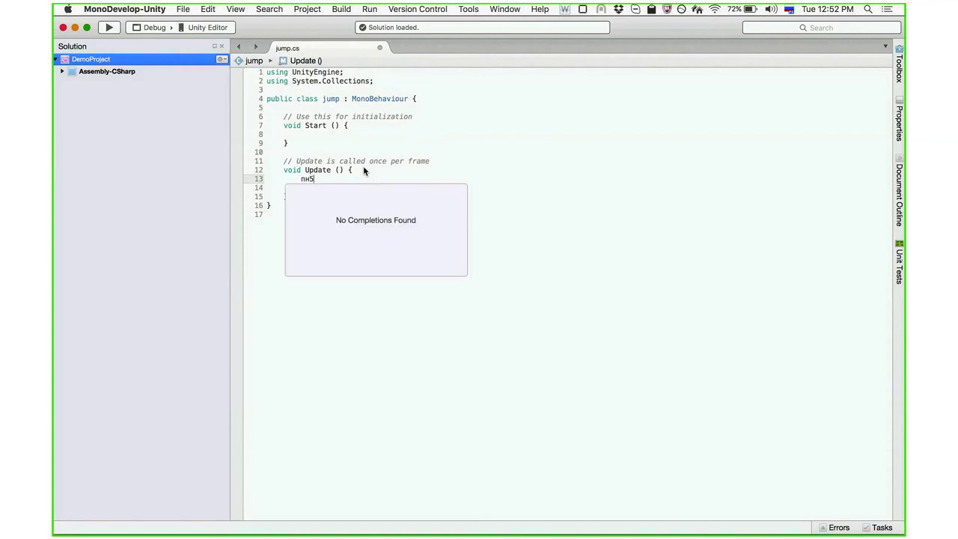
key(BackSpace)
key(BackSpace)
key(BackSpace)
key(ctrl+space)
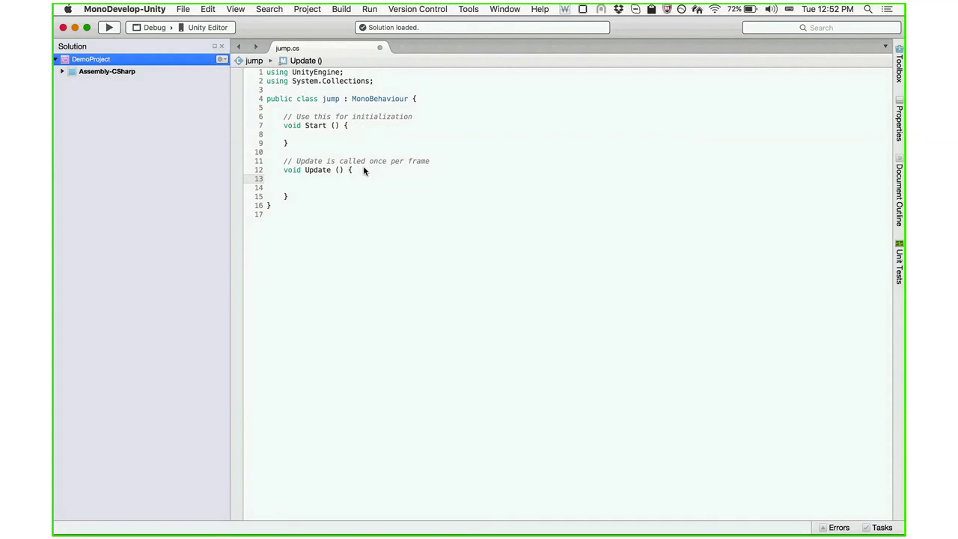
text(if(Input.)
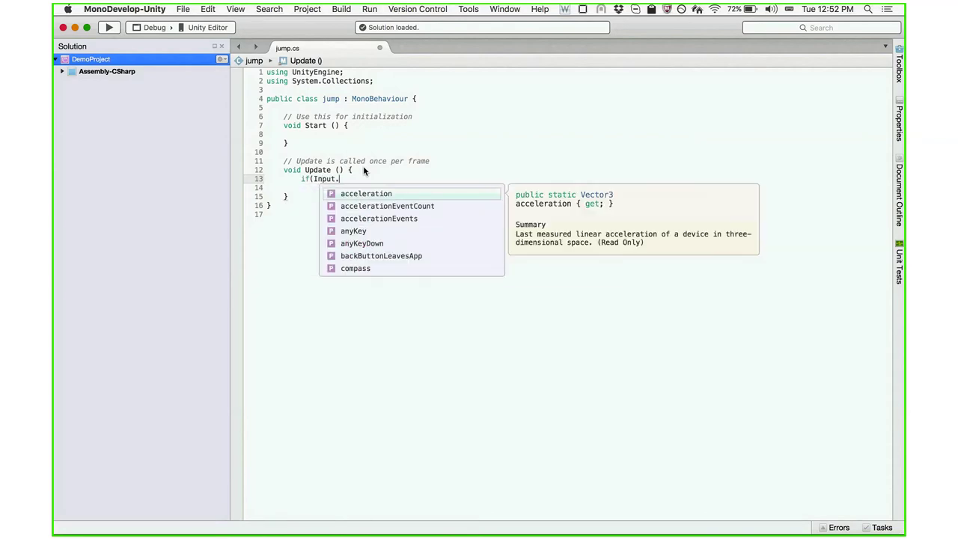
text(GetM)
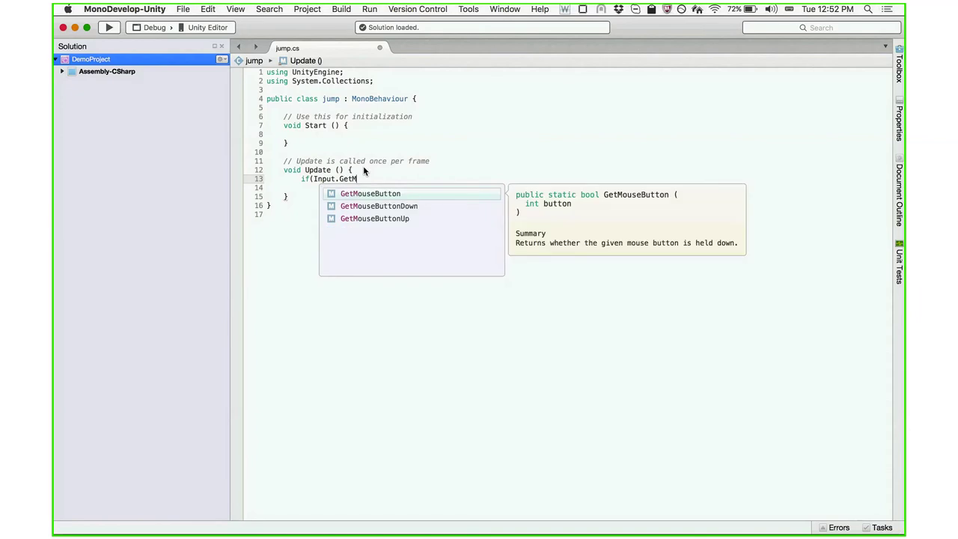
key(Down)
key(Return)
text((0))
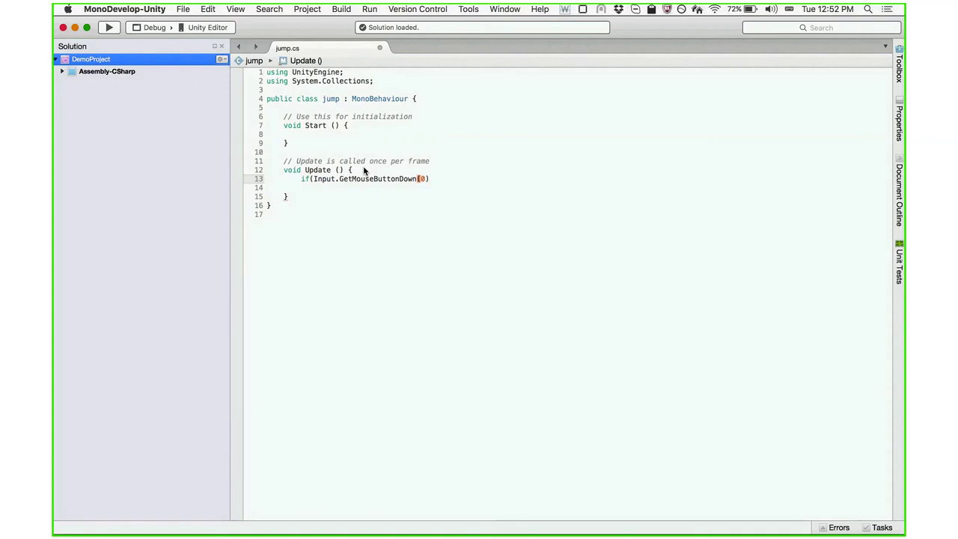
text() {)
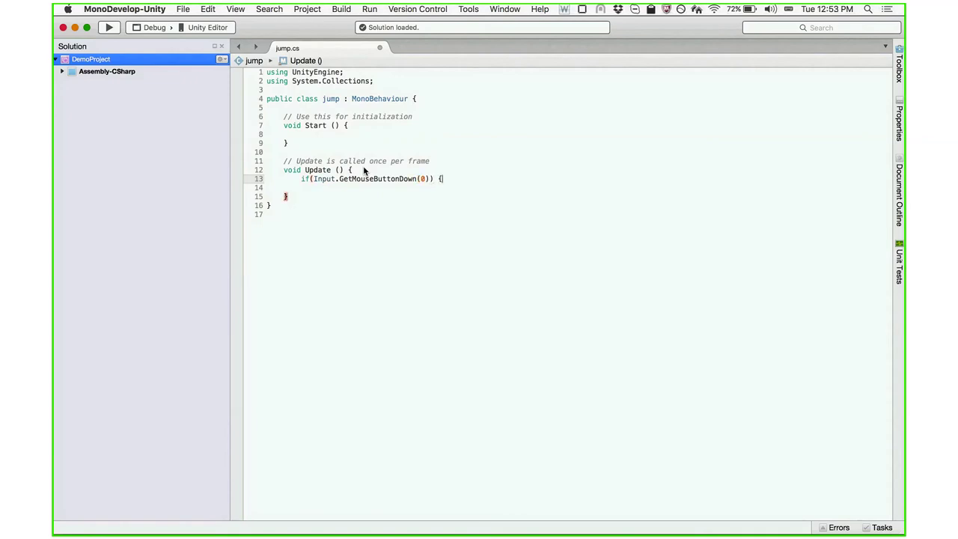
key(Return)
Step: Inside the if block, write GetComponent<Rigidbody>().AddForce(Vector3.up, ForceMode.Impulse); and close the brace
text(GetCom)
key(Return)
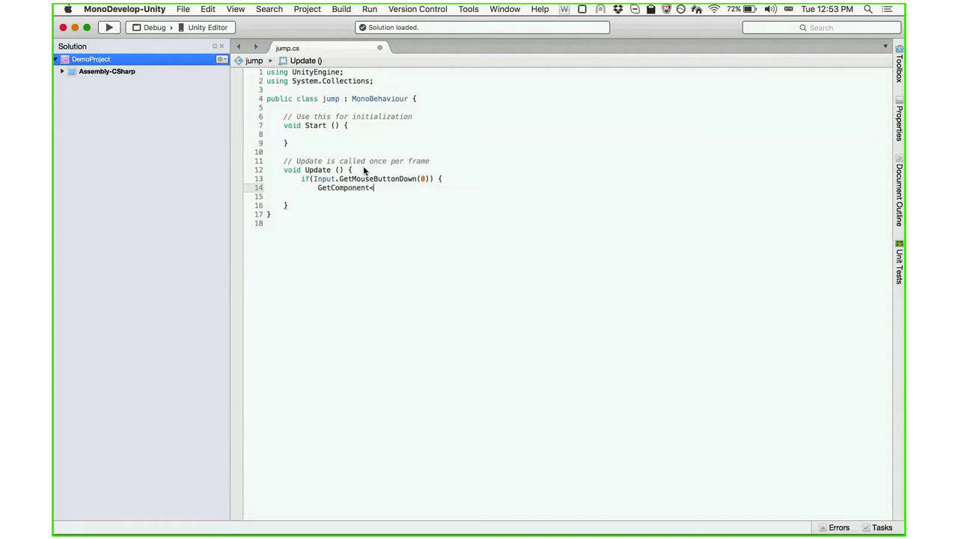
text(Rigid)
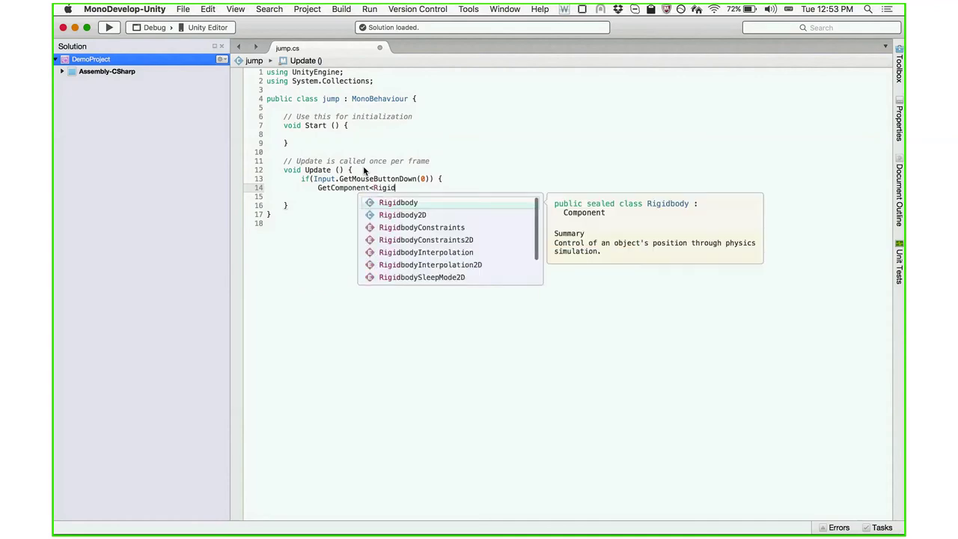
key(Return)
text(>)
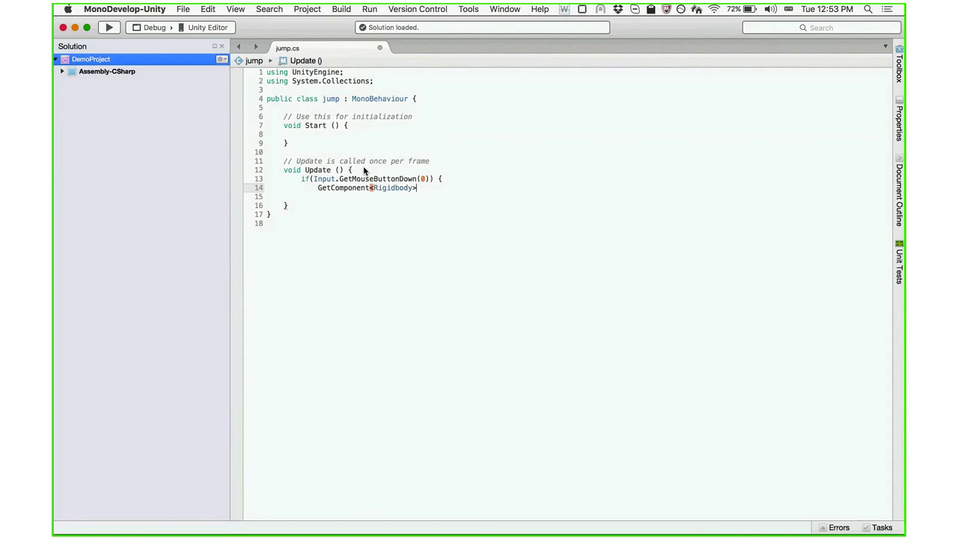
text(())
text(.Ad)
key(Return)
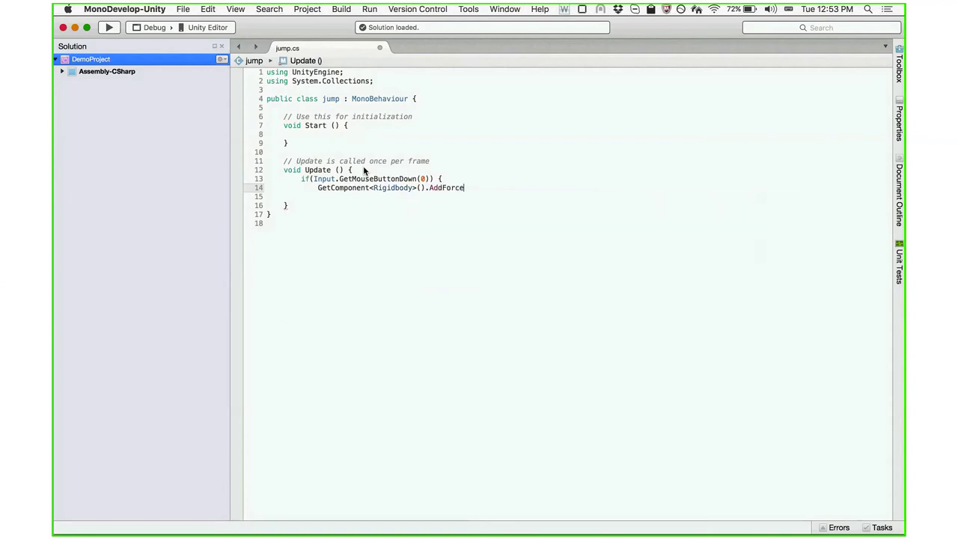
text(()
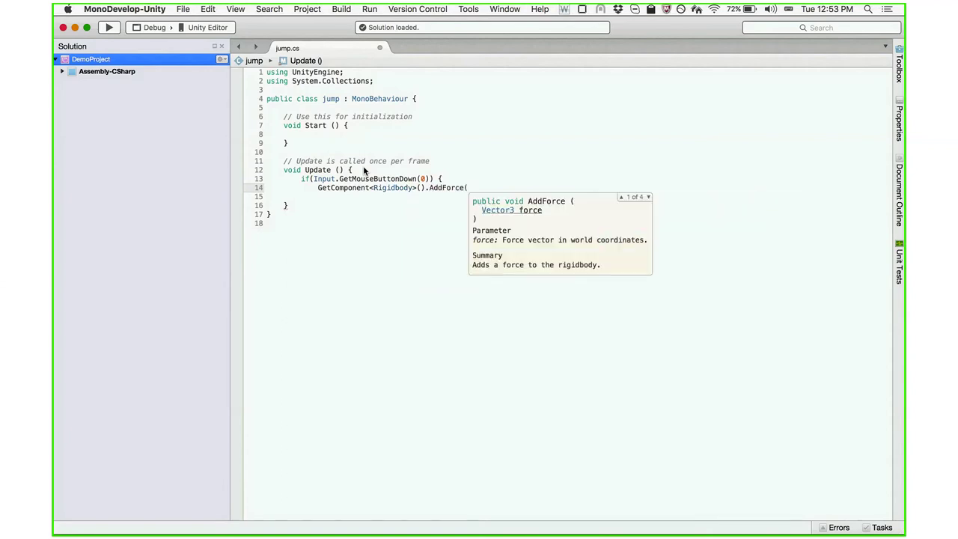
text(Vec)
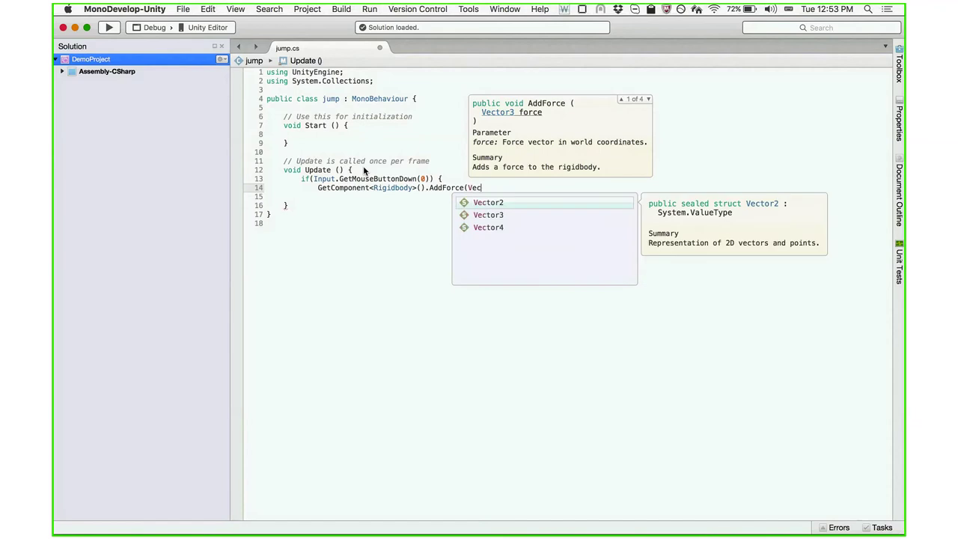
key(Down)
key(Return)
text(.)
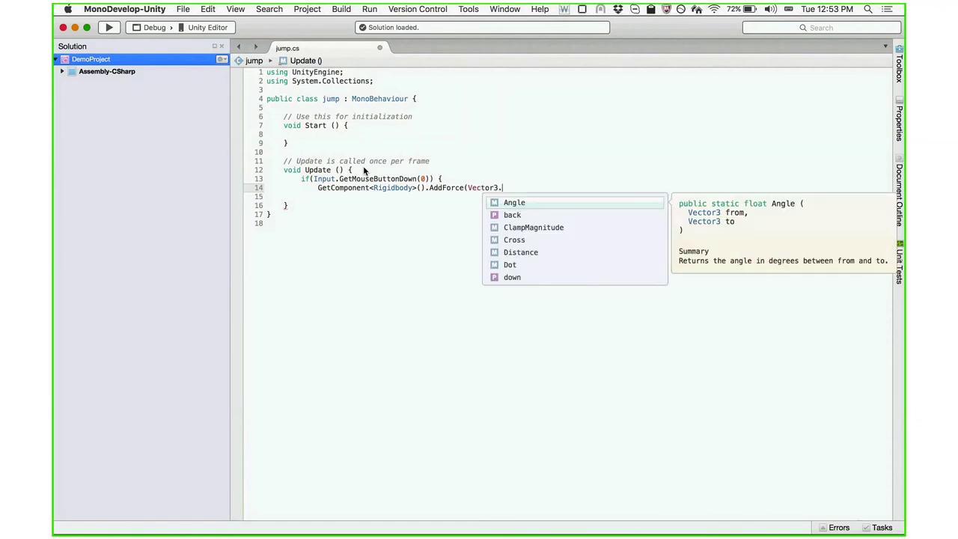
text(u)
key(Return)
text(, Forc)
key(Return)
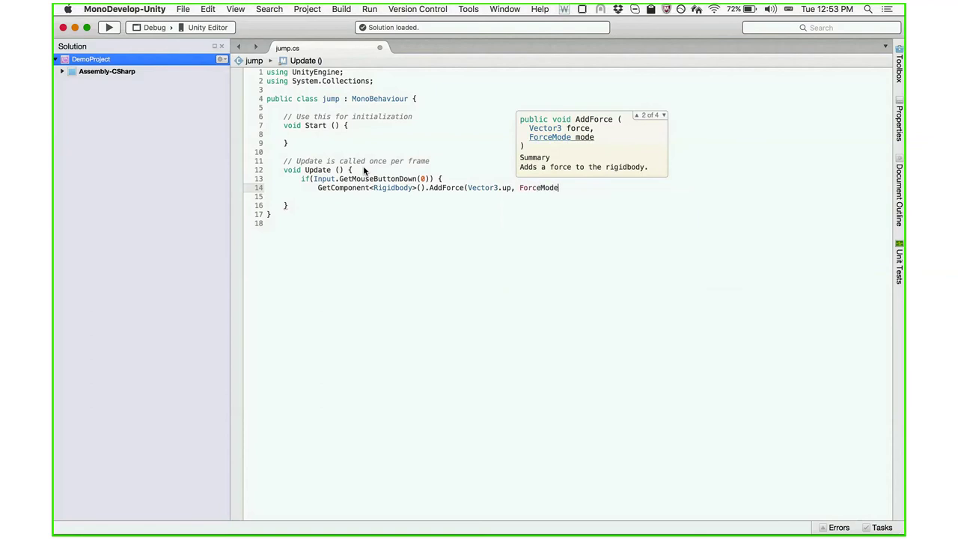
text(.)
key(Down)
key(Down)
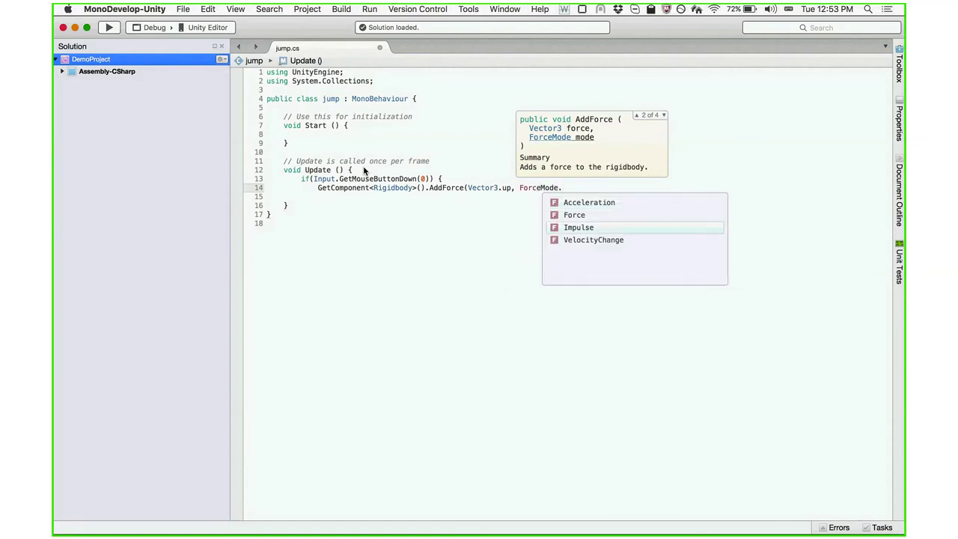
key(Return)
text())
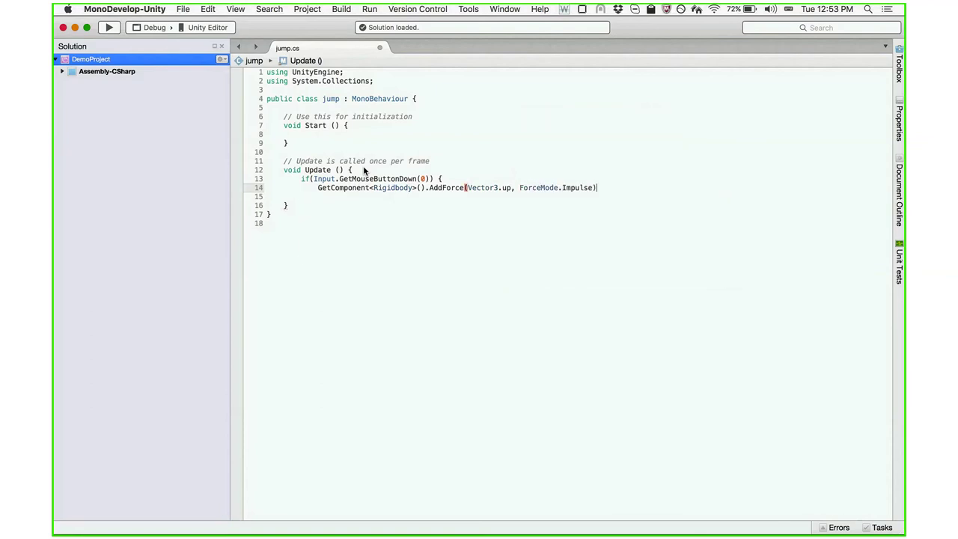
text(;)
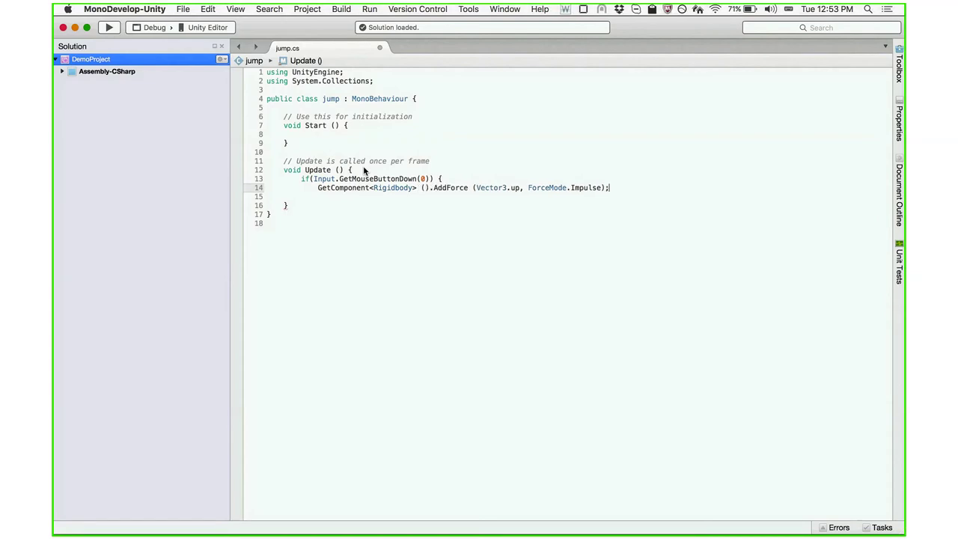
key(Return)
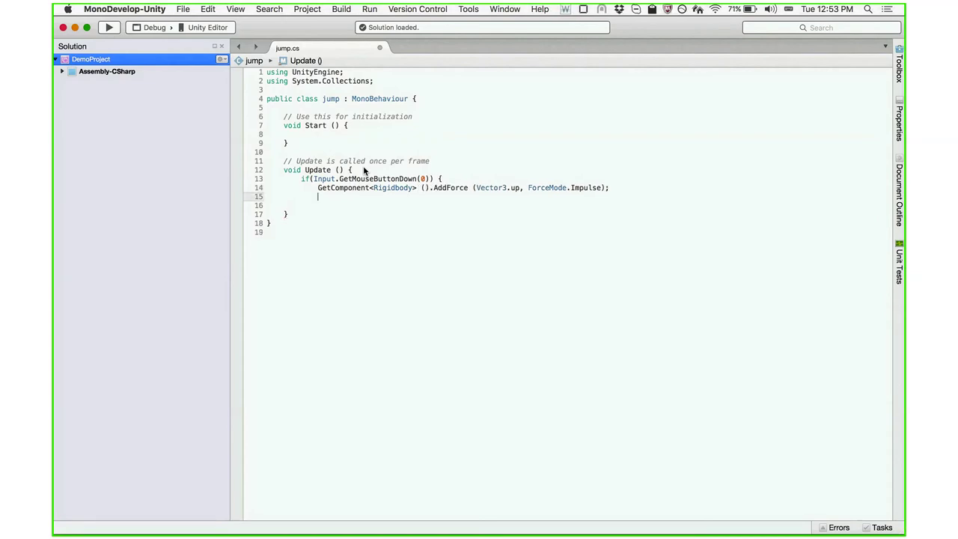
text(})
Step: Save jump.cs, run the scene in Unity, and click the Game view twice to make the cube jump
key(super+s)
key(super+Tab)
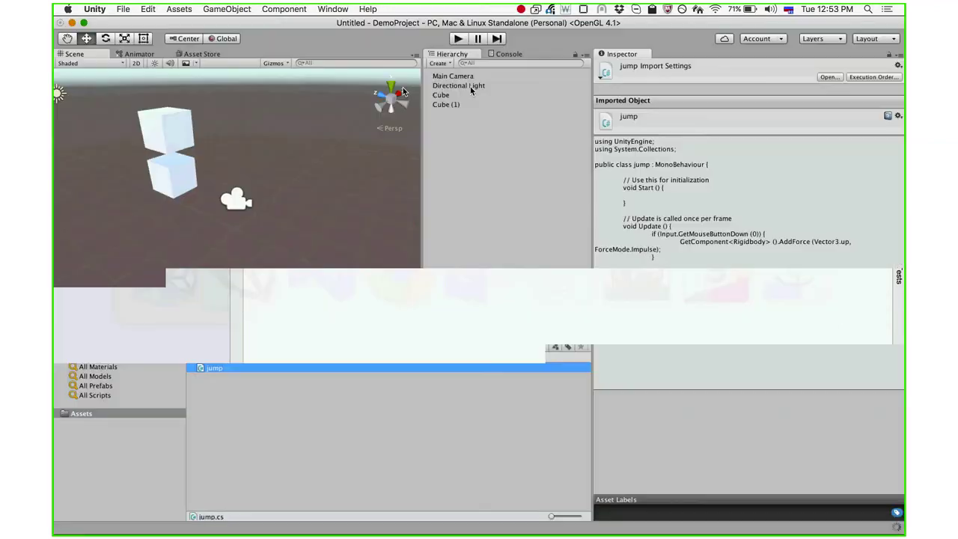
click(458, 38)
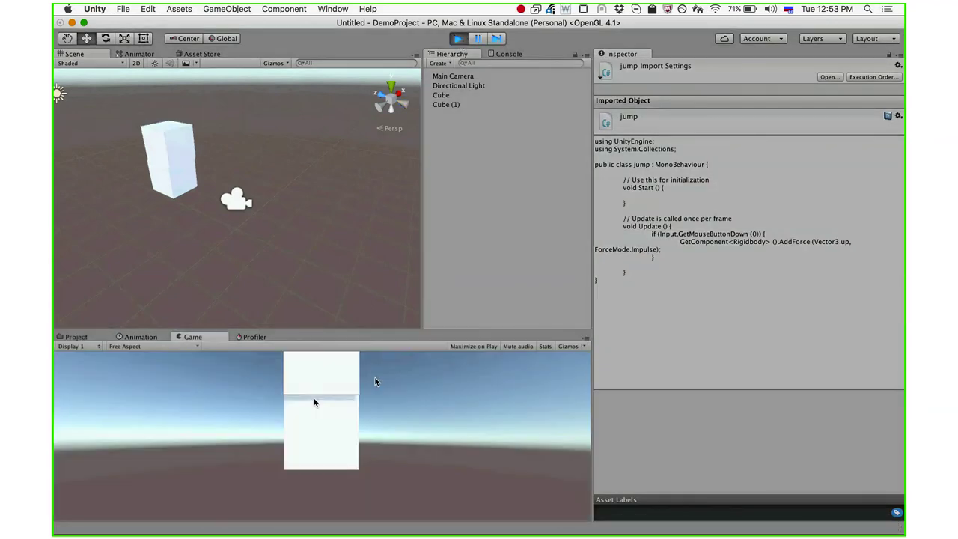
click(312, 403)
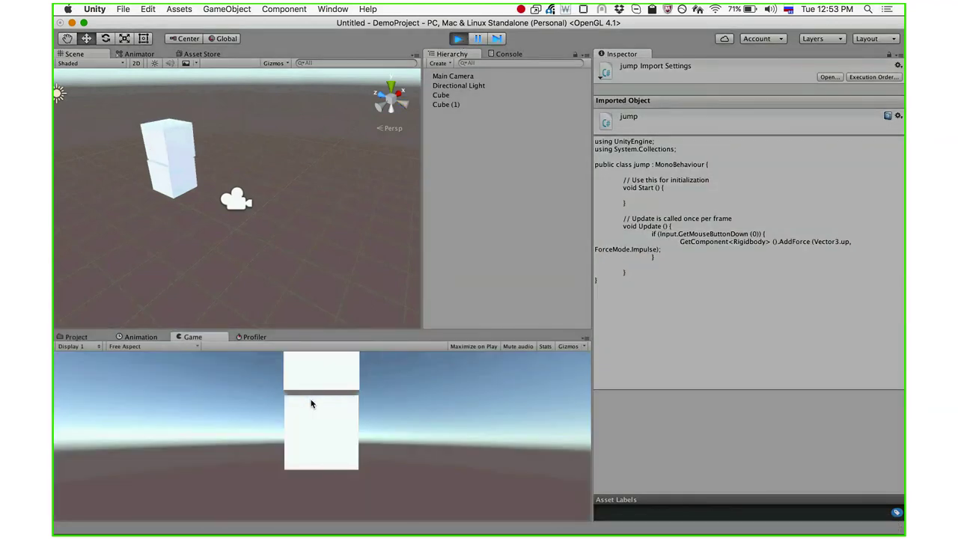
click(311, 403)
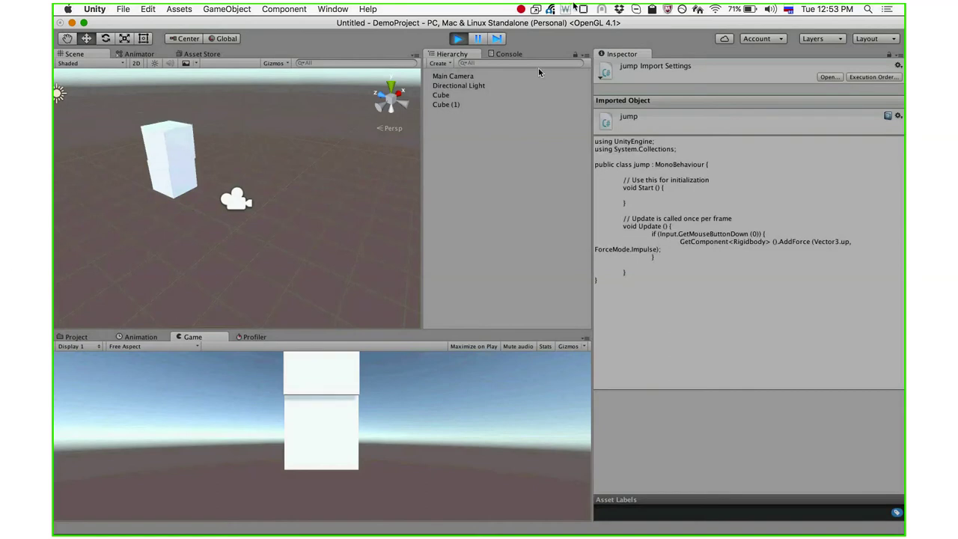
key(super+Tab)
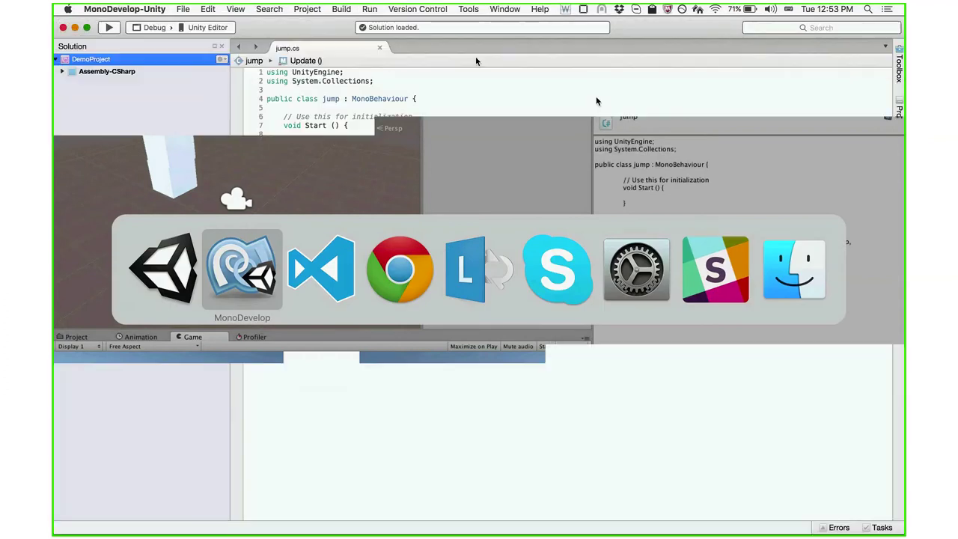
Step: Change line 14's force to Vector3.up *2 and return to Unity
text(*)
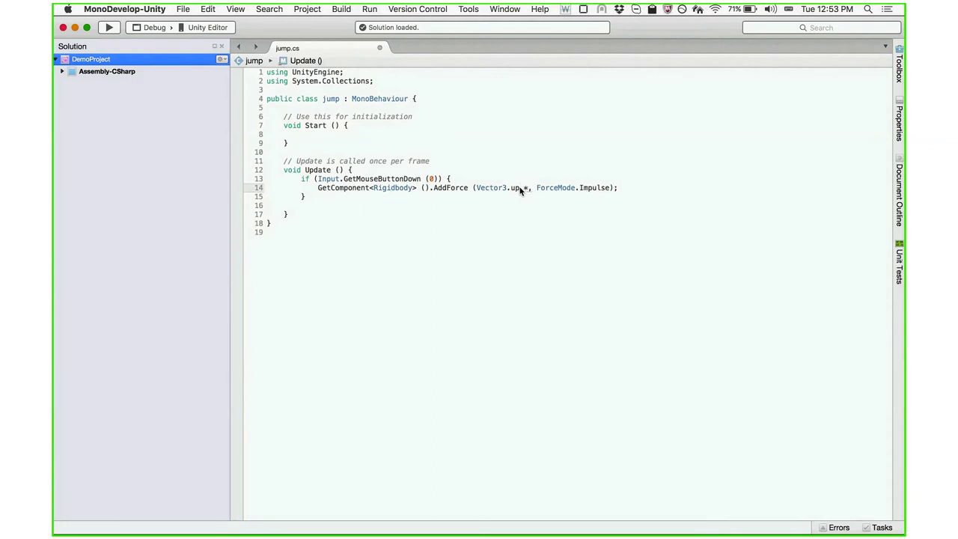
text(2)
key(super+Tab)
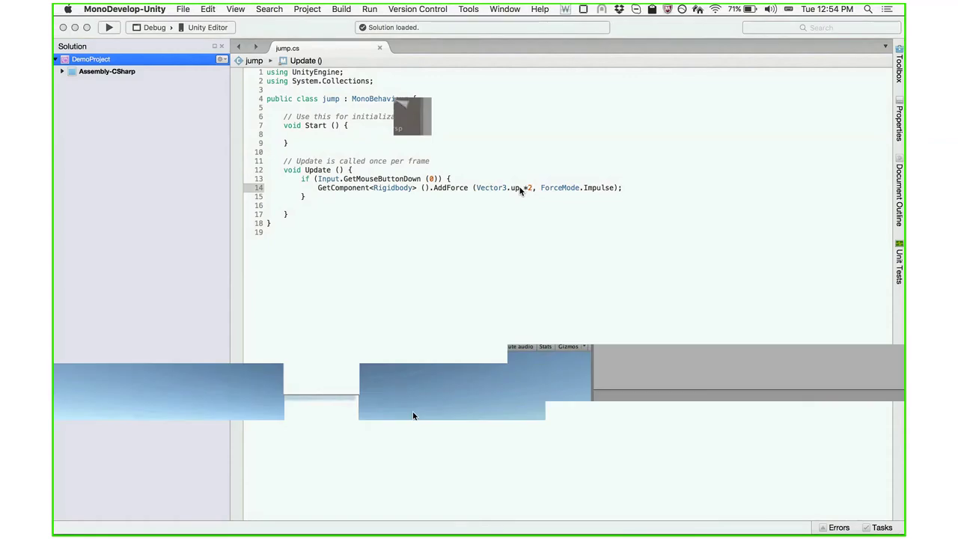
Step: Click the Game view three times to test the doubled jump force
click(325, 405)
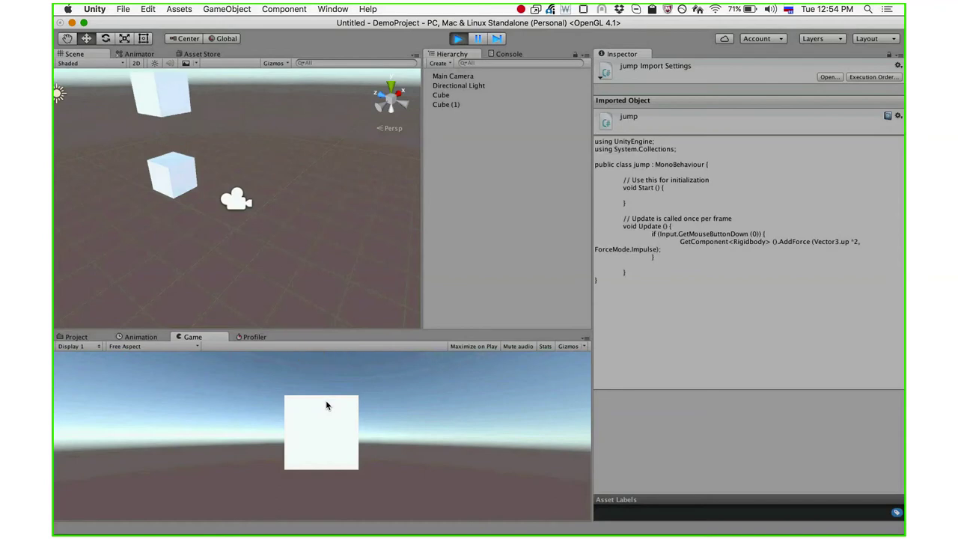
click(326, 406)
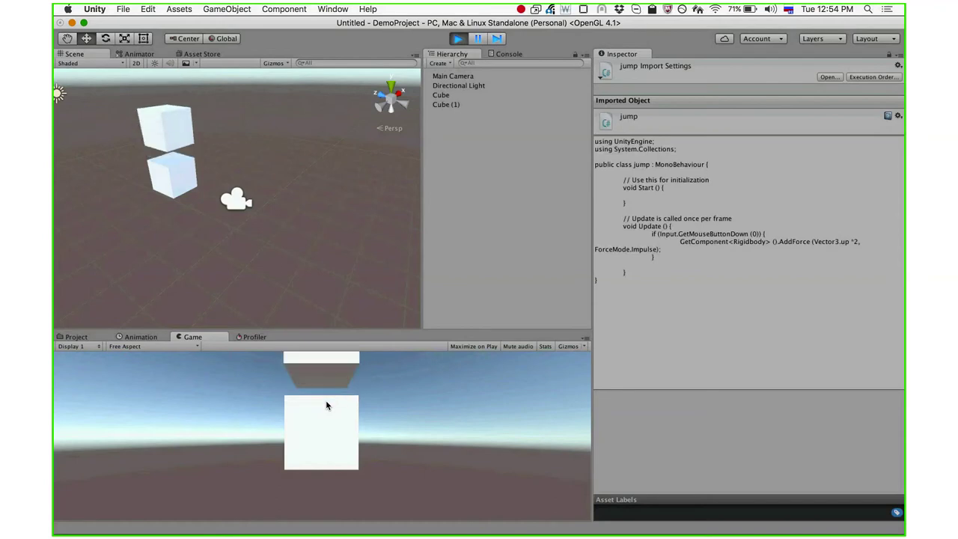
click(326, 403)
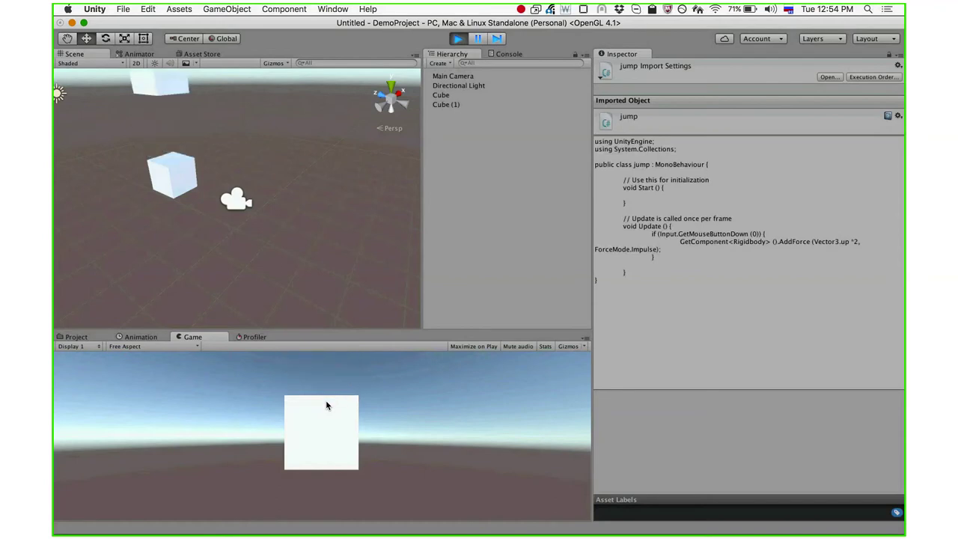
Step: Drag the upper cube left and down in the Scene view, then stop play mode
click(166, 192)
drag(169, 173, 166, 178)
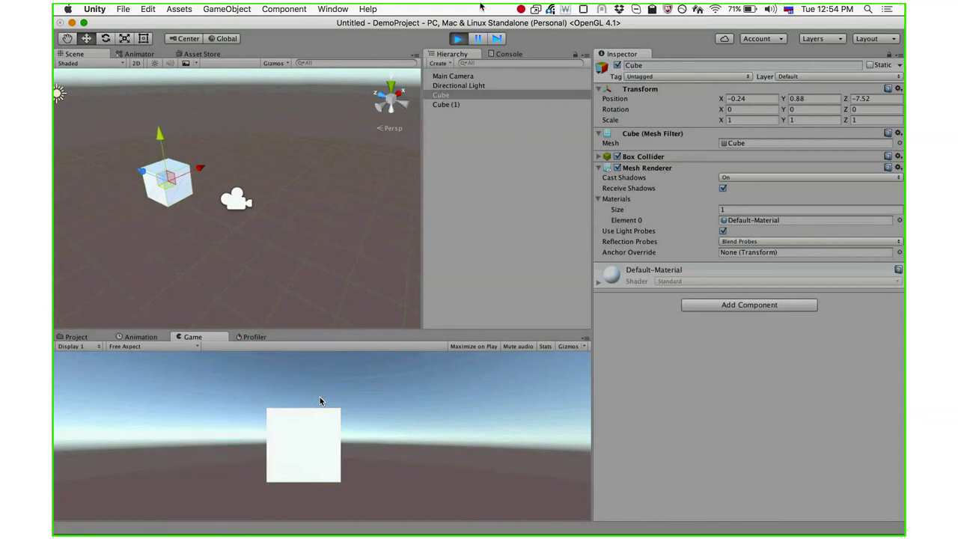
click(458, 40)
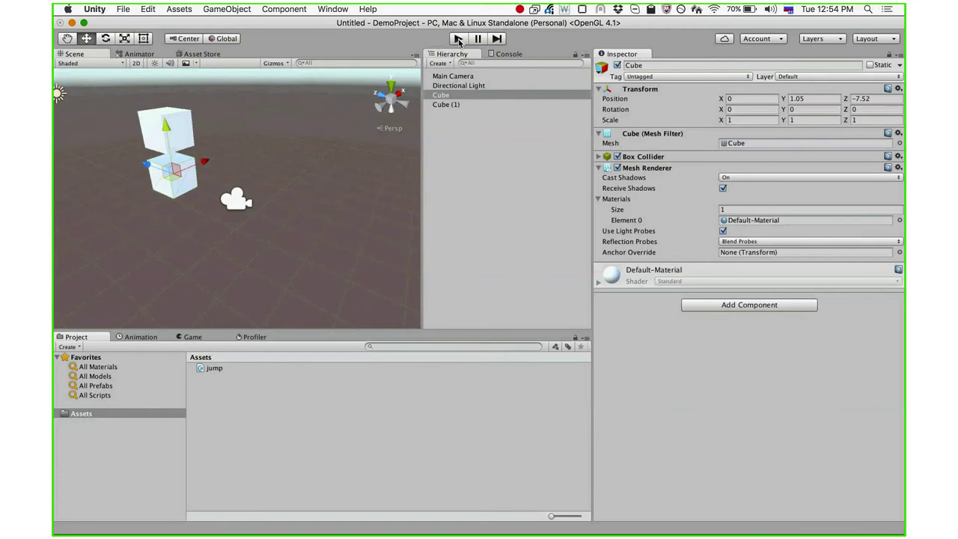
key(super+Tab)
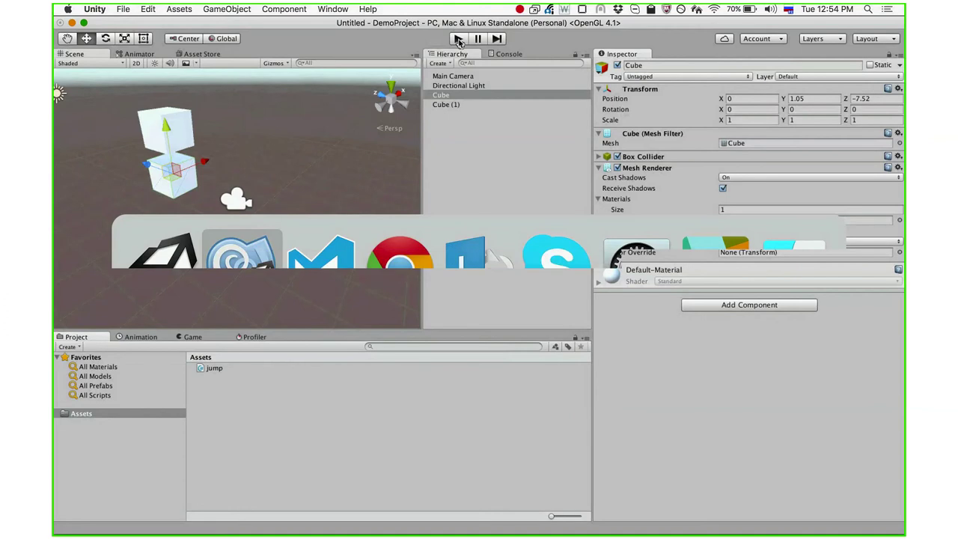
Step: Bring the Slides.com presentation forward and advance to slide 6, 'Unity Store'
key(super+Tab)
key(super+Tab)
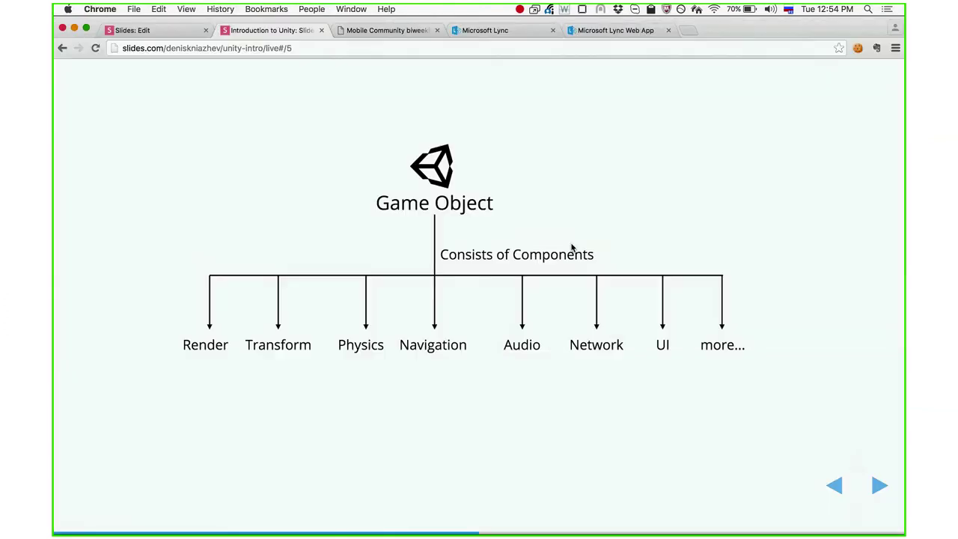
key(Right)
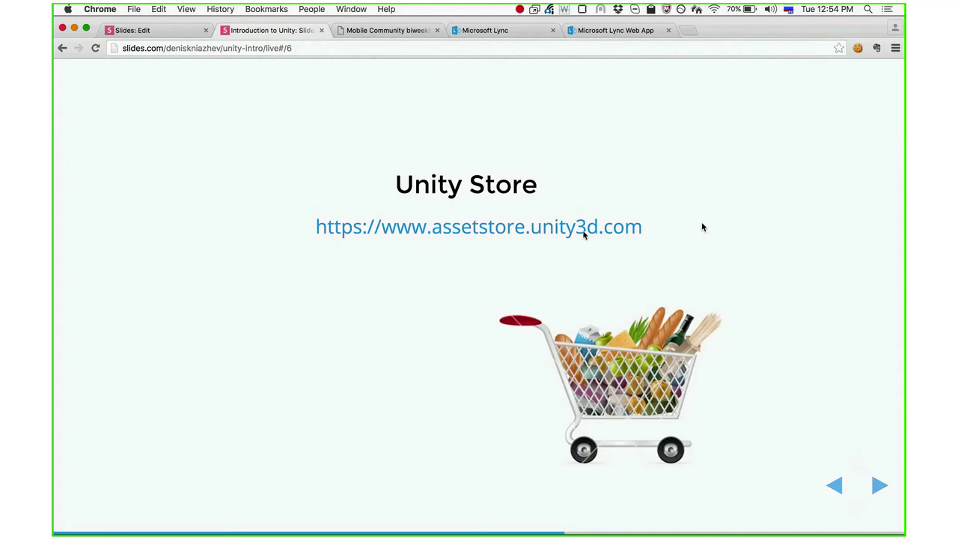
Step: Follow the assetstore.unity3d.com link to Camera Filter Pack and show its Broken Glasses 2 screenshot
click(577, 230)
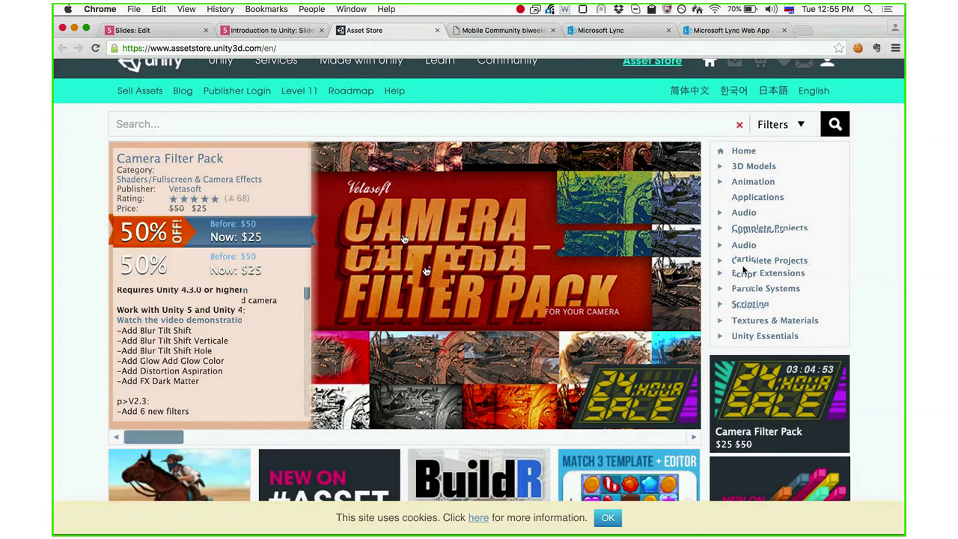
click(380, 247)
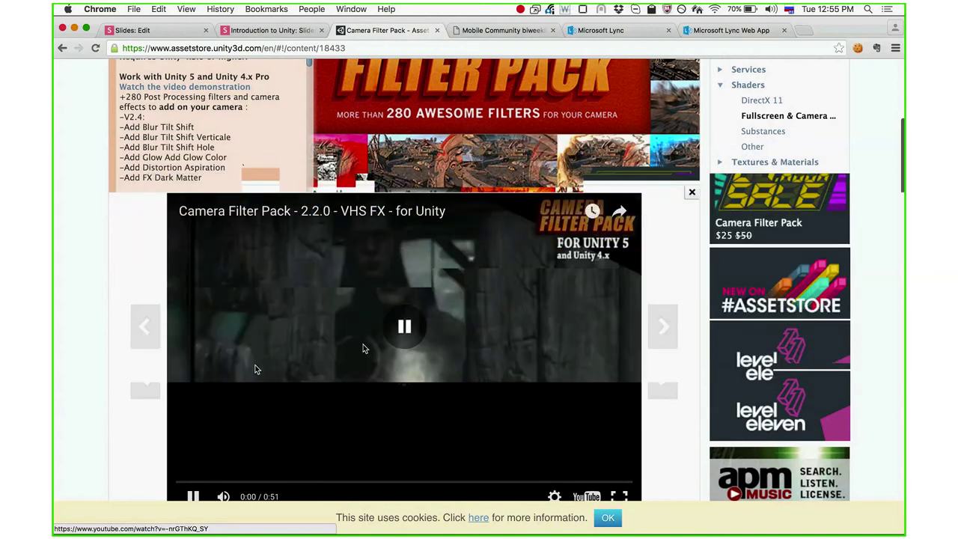
scroll(363, 348, down, 3)
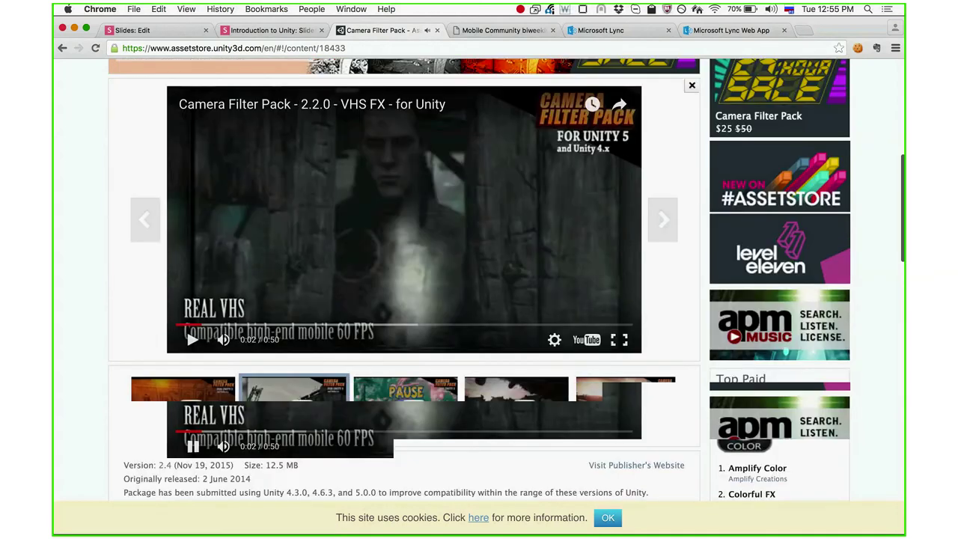
click(683, 406)
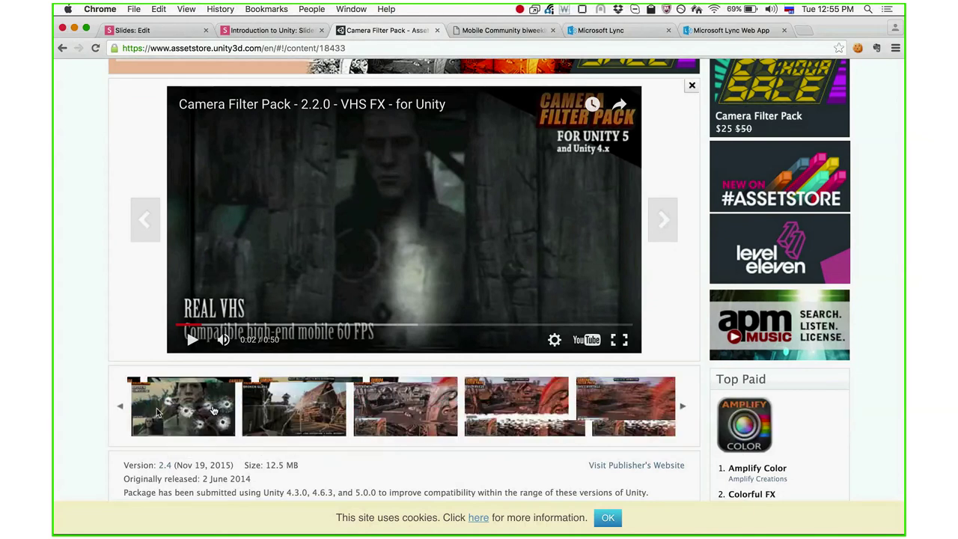
click(157, 411)
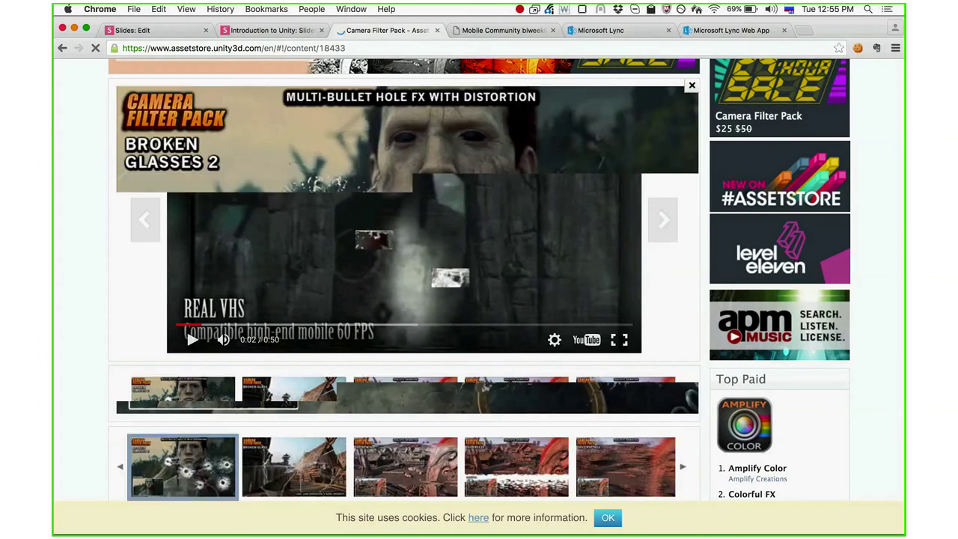
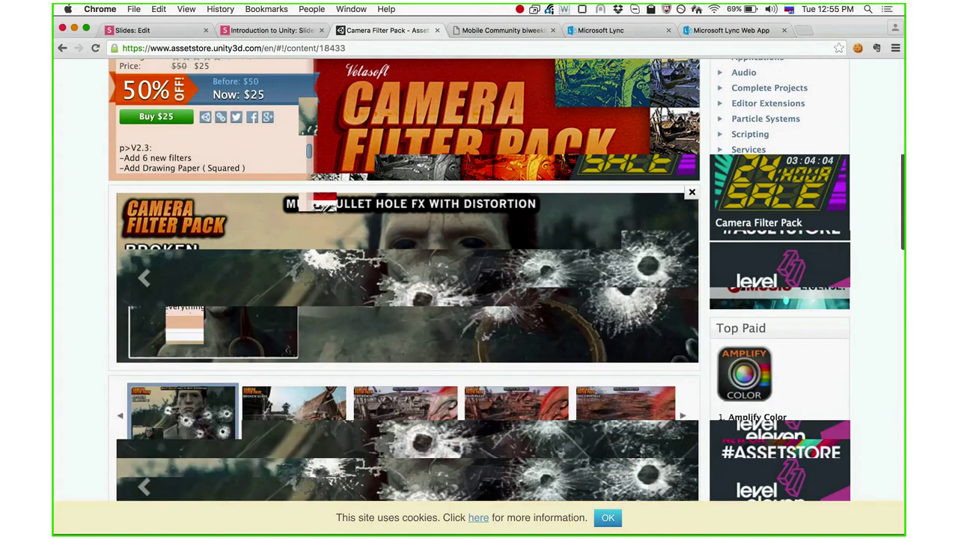
Step: Scroll back up the Camera Filter Pack page and return to the Introduction to Unity slides
scroll(97, 194, up, 3)
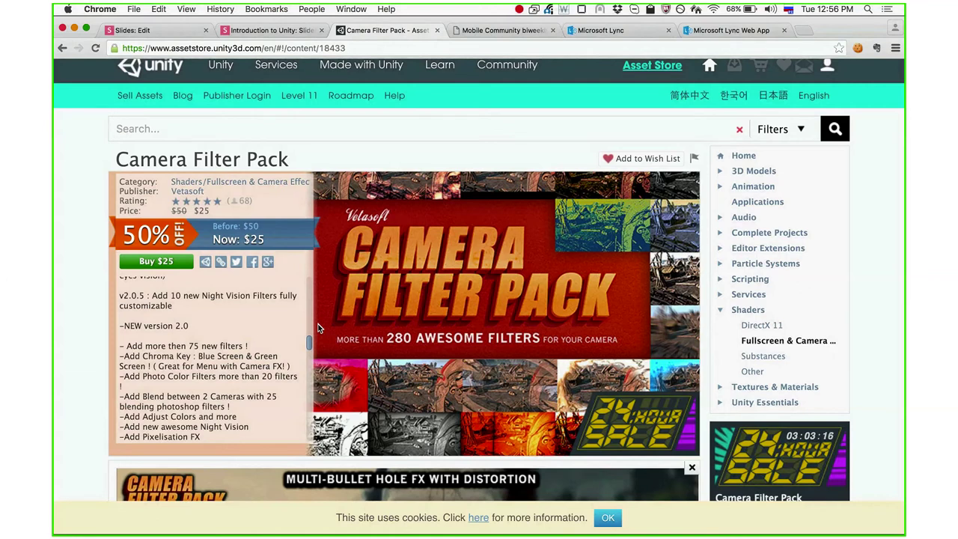
click(249, 34)
Step: Advance to the Learning Unity slide and switch over to the Unity editor
key(Right)
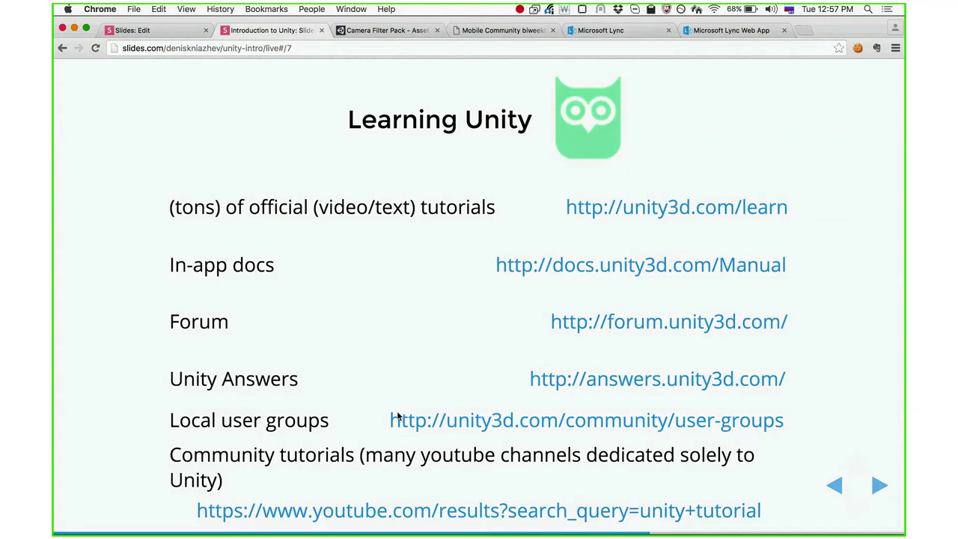
key(super+Tab)
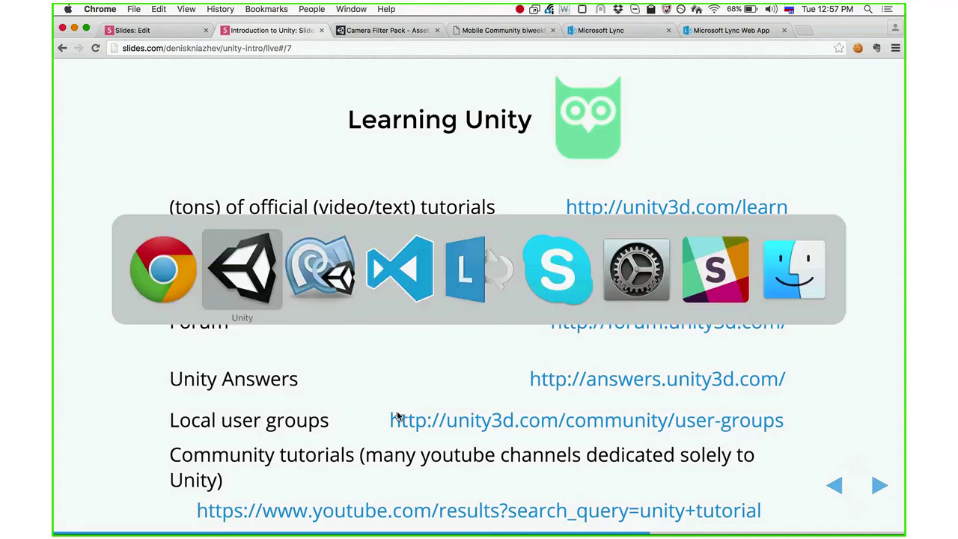
key(super+Tab)
key(super+shift+Tab)
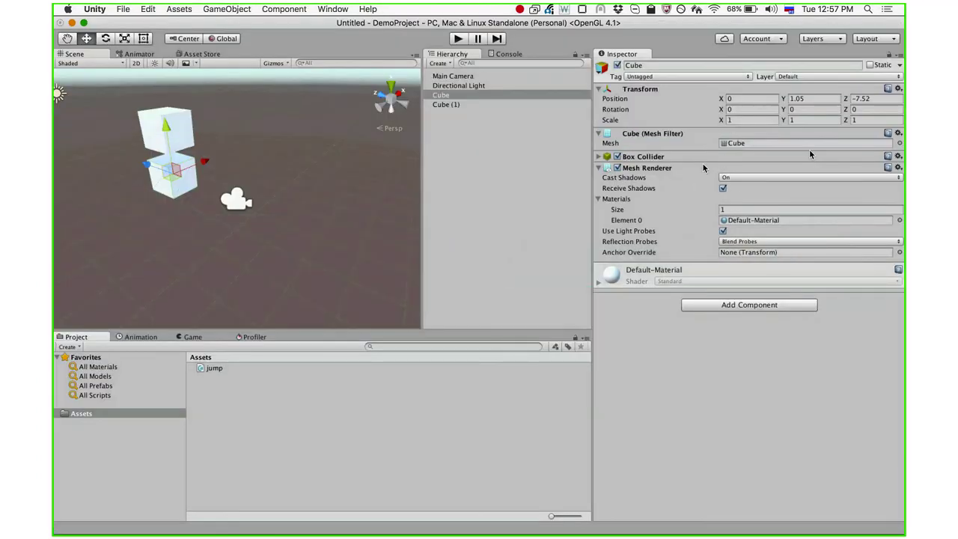
Step: Expand the cube's Box Collider component and open its manual page from the help icon
click(855, 157)
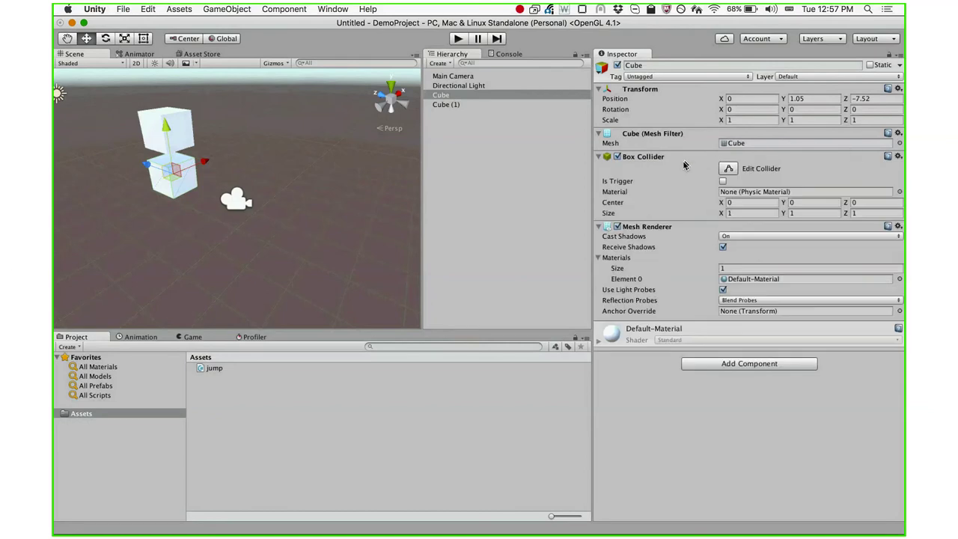
click(887, 158)
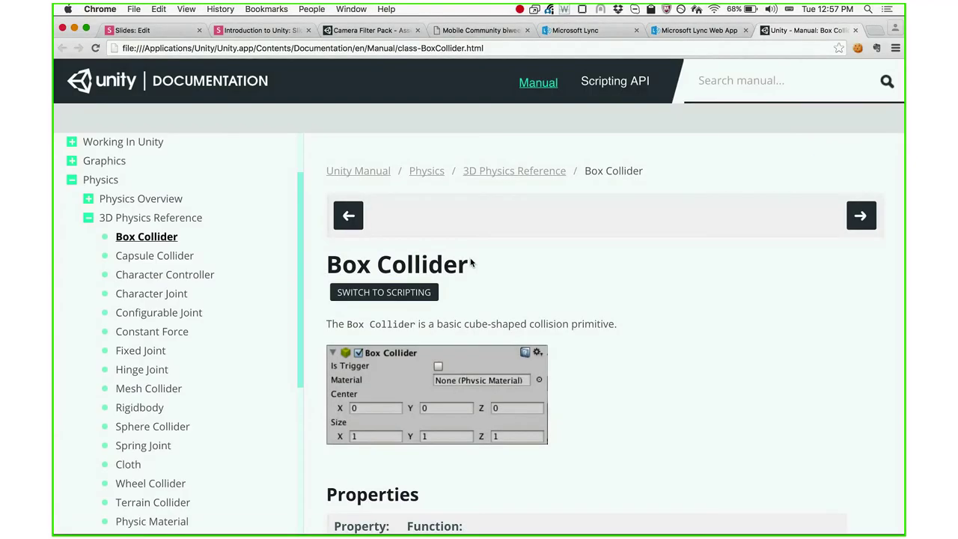
Step: Read through the Box Collider properties in the manual page
scroll(472, 262, down, 1)
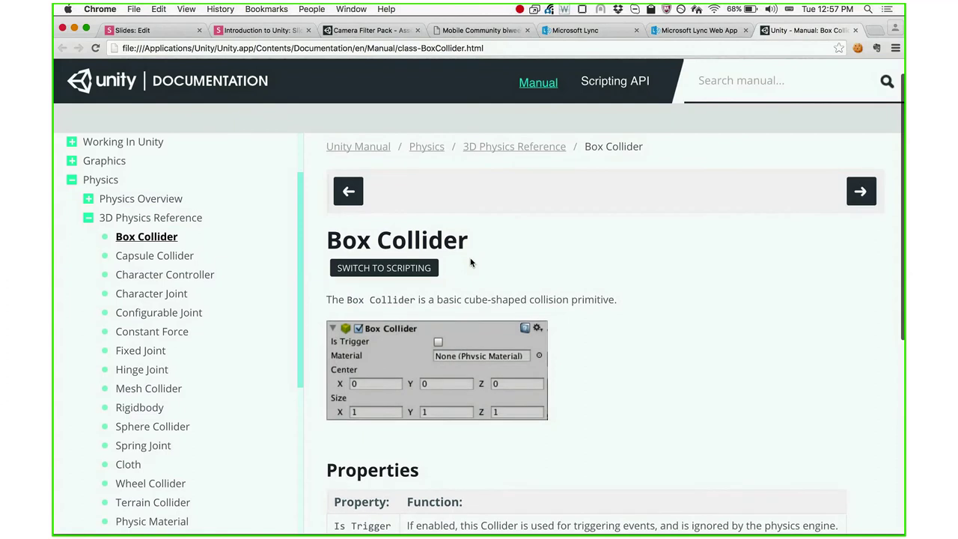
scroll(470, 262, down, 3)
scroll(471, 261, down, 5)
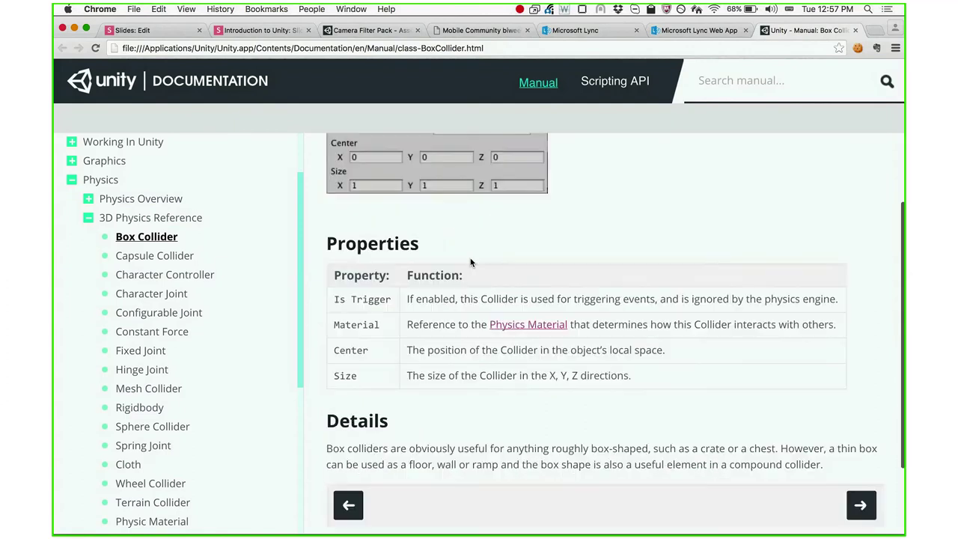
scroll(471, 262, up, 2)
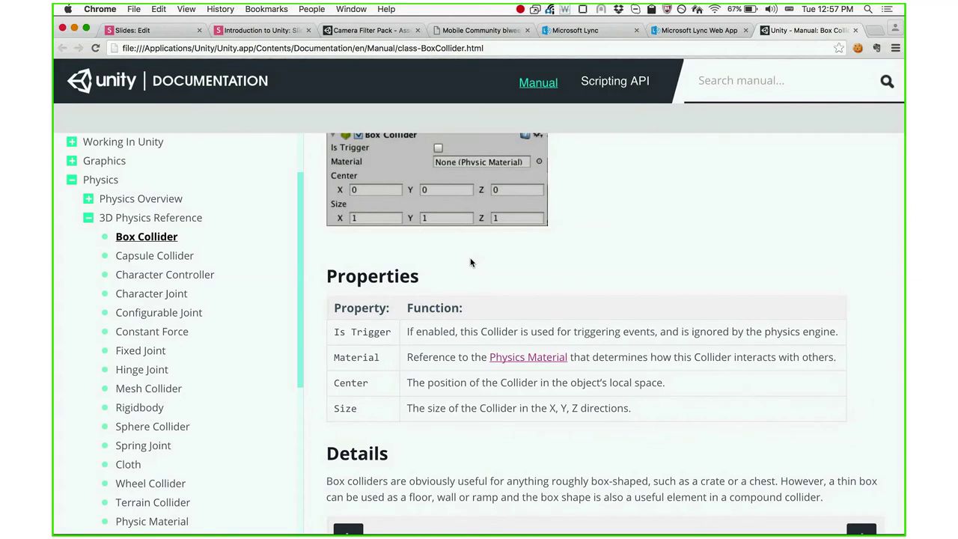
Step: Glance at the Unity editor, then return to the Learning Unity slide
key(super+Tab)
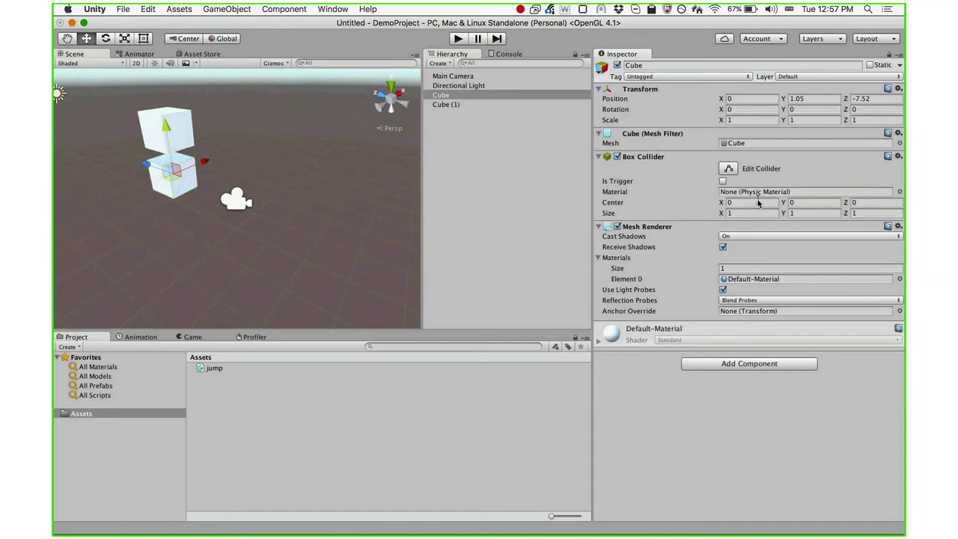
key(super+Tab)
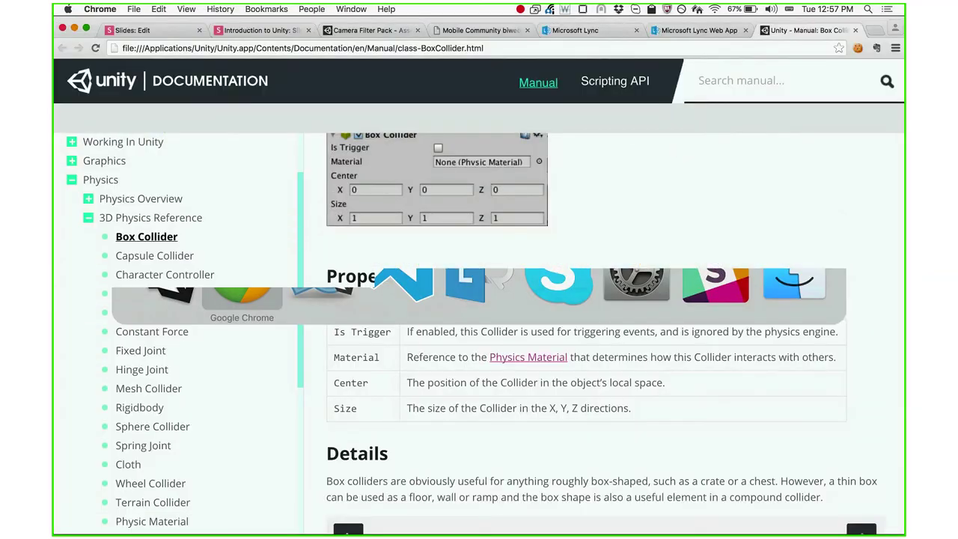
click(263, 30)
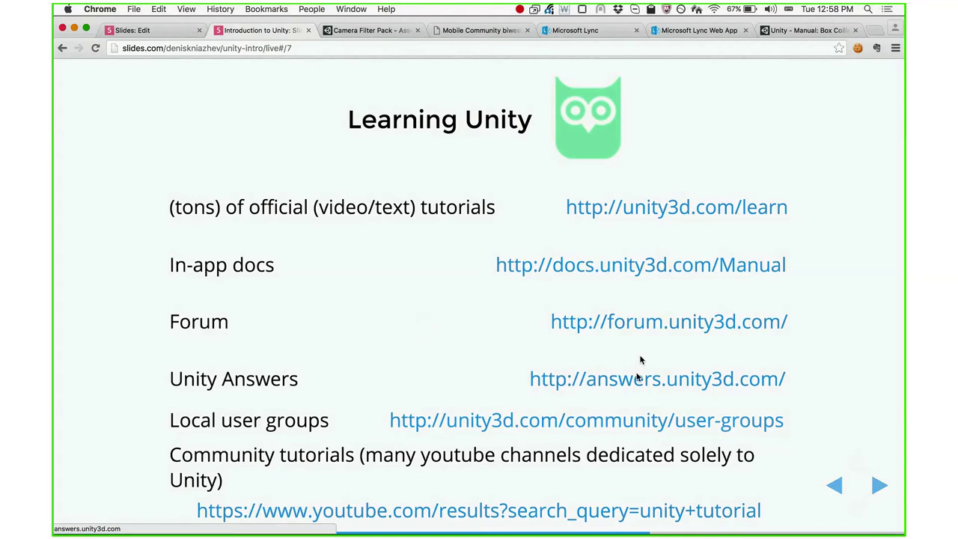
Step: Open Unity Answers and the question about editor low frame rates
click(633, 381)
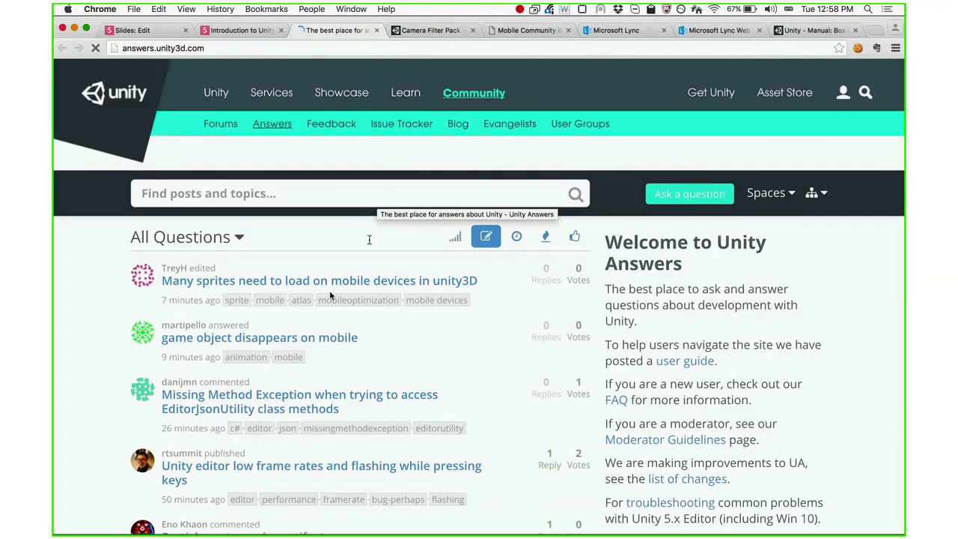
scroll(329, 298, down, 2)
scroll(329, 298, down, 2)
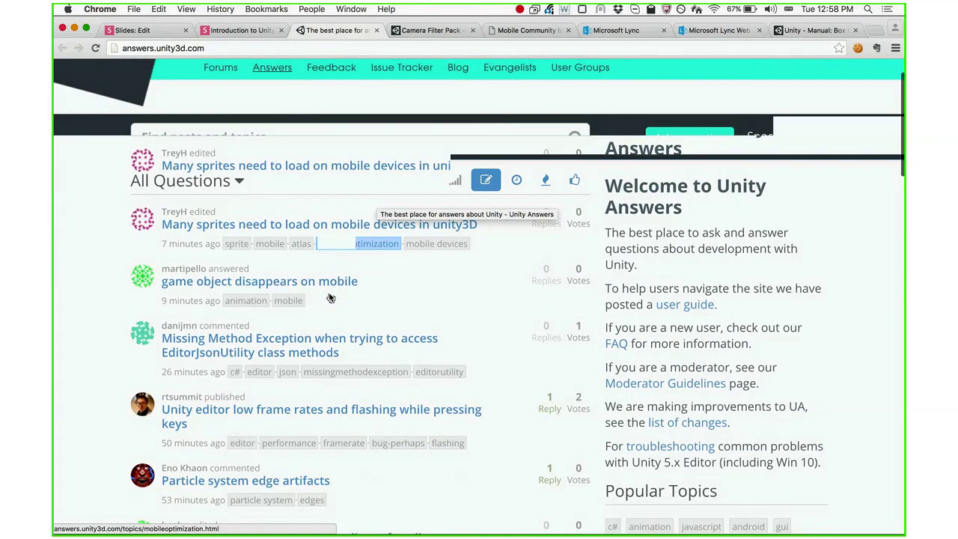
scroll(330, 298, down, 2)
click(297, 351)
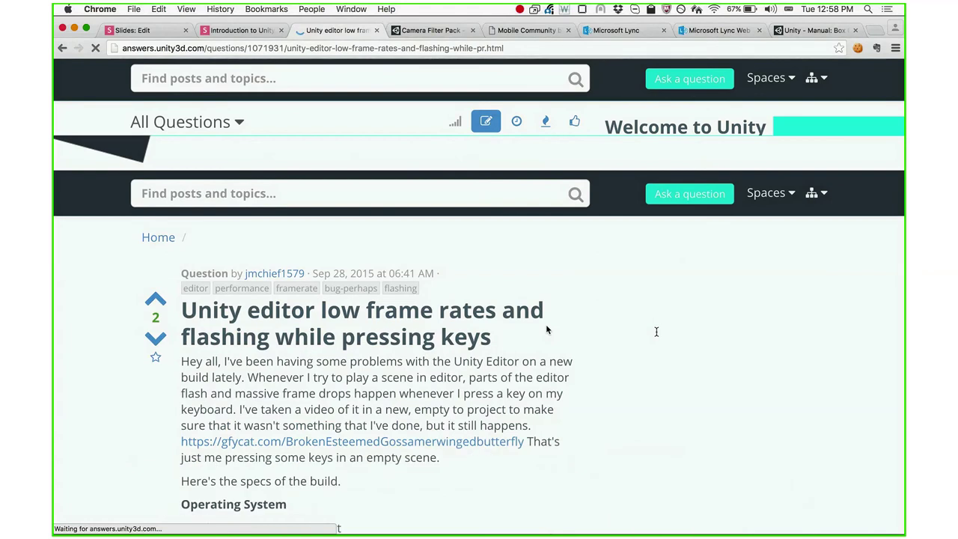
Step: Read through the frame-rates question, then return to the Learning Unity slide
scroll(364, 359, down, 2)
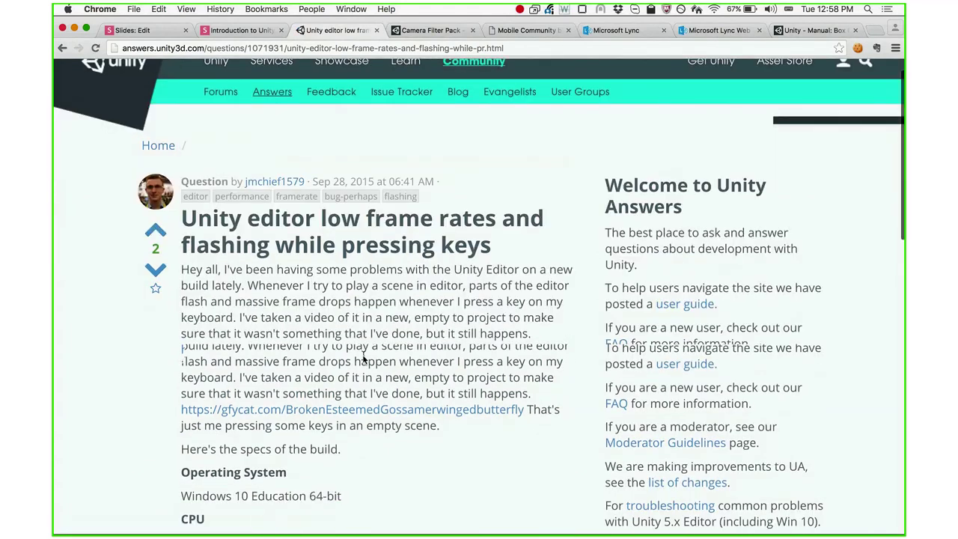
scroll(364, 359, down, 3)
scroll(362, 358, down, 7)
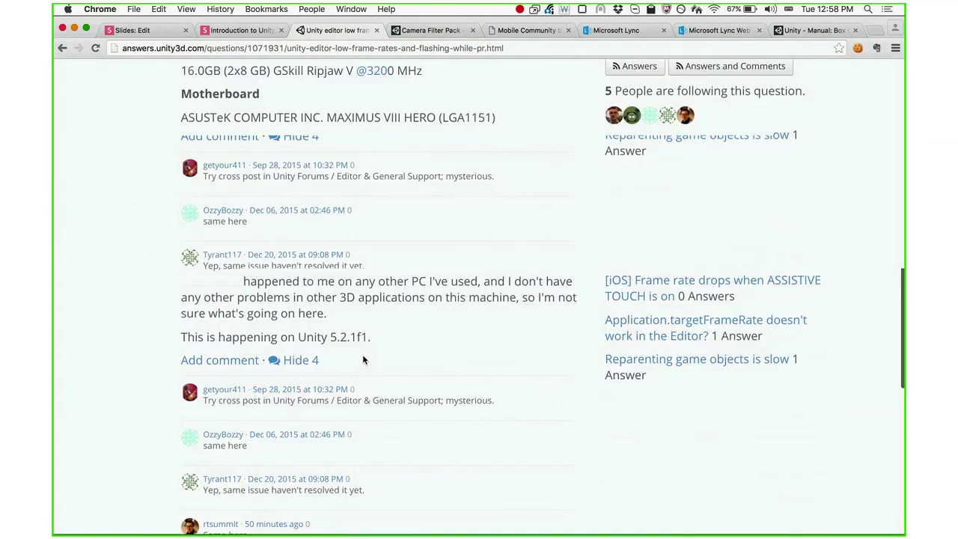
scroll(362, 357, down, 5)
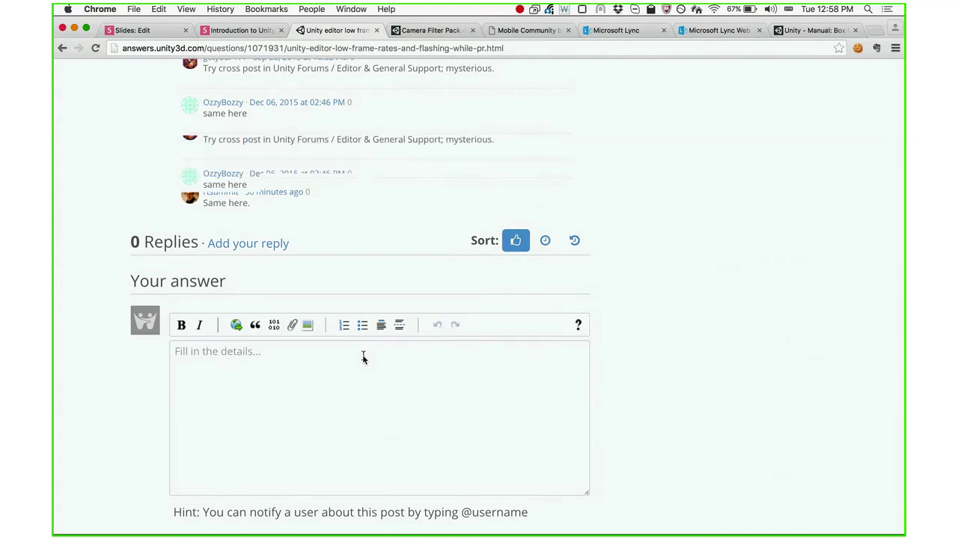
scroll(363, 357, up, 5)
scroll(363, 358, up, 5)
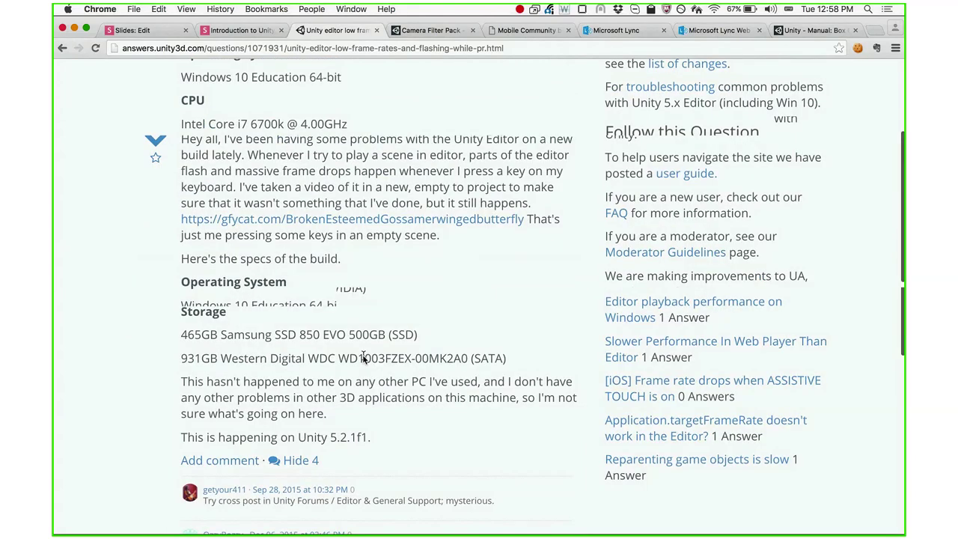
scroll(362, 358, up, 2)
key(super+Tab)
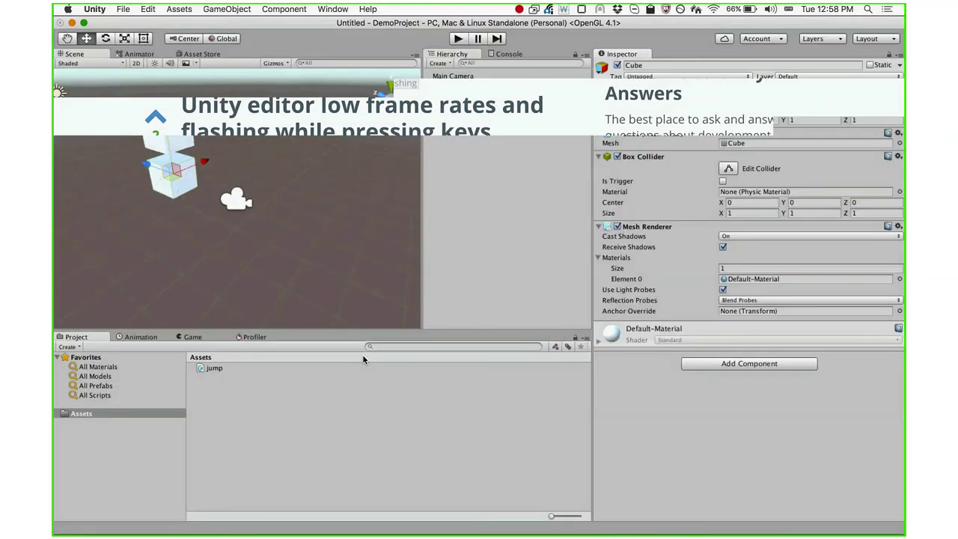
key(super+Tab)
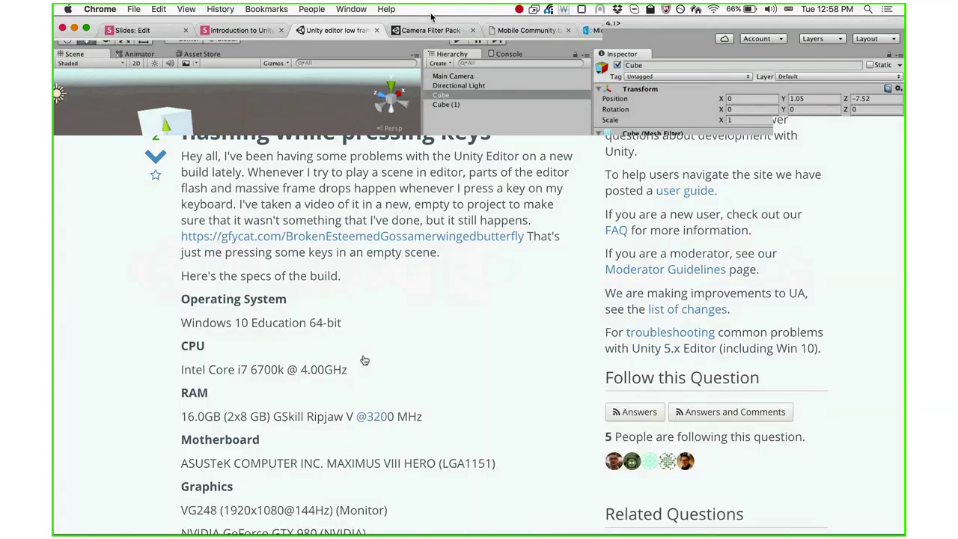
click(221, 36)
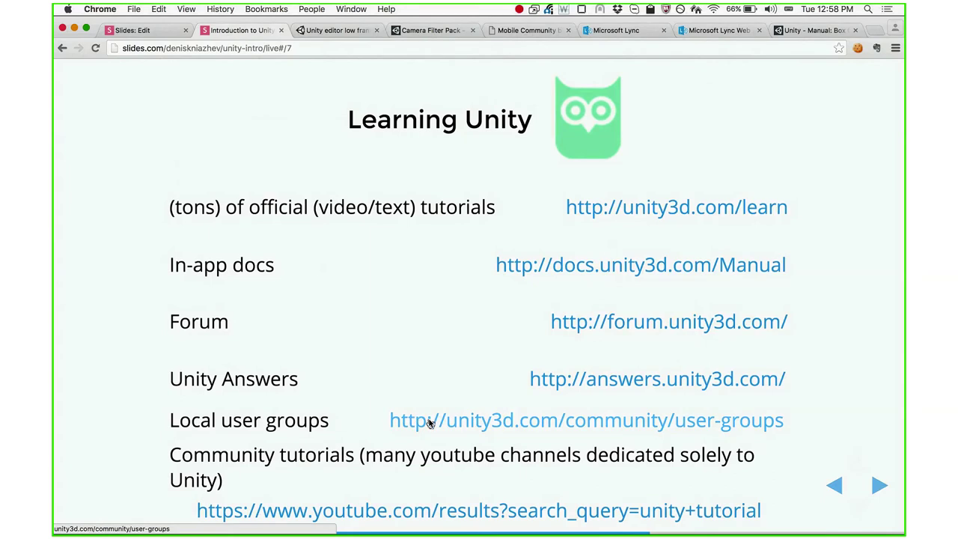
Step: Open the local Unity user groups page from the slide
click(429, 422)
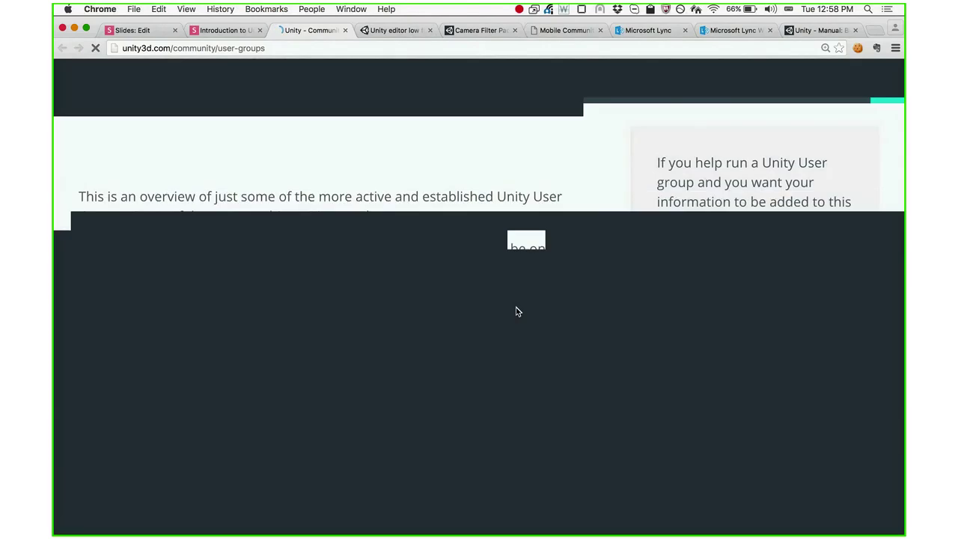
scroll(518, 303, down, 3)
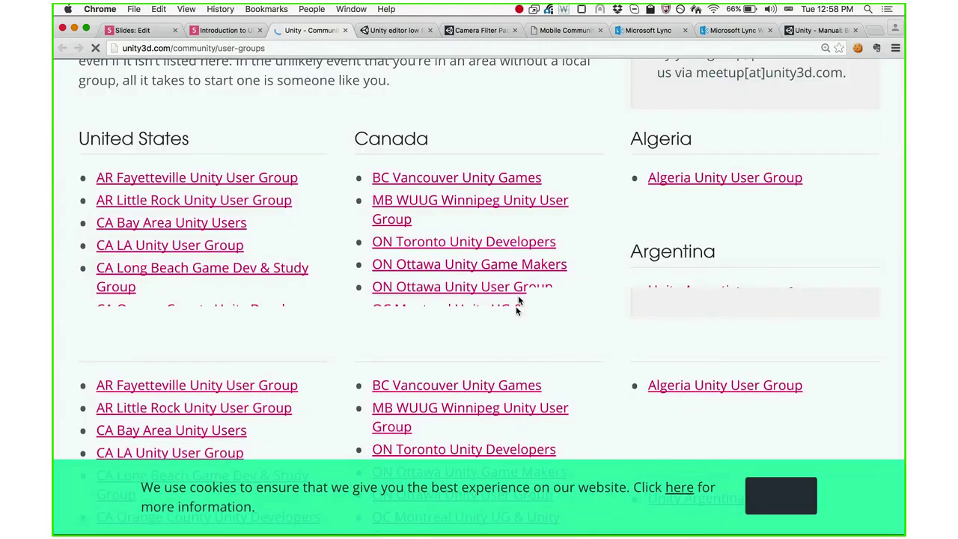
scroll(517, 298, down, 4)
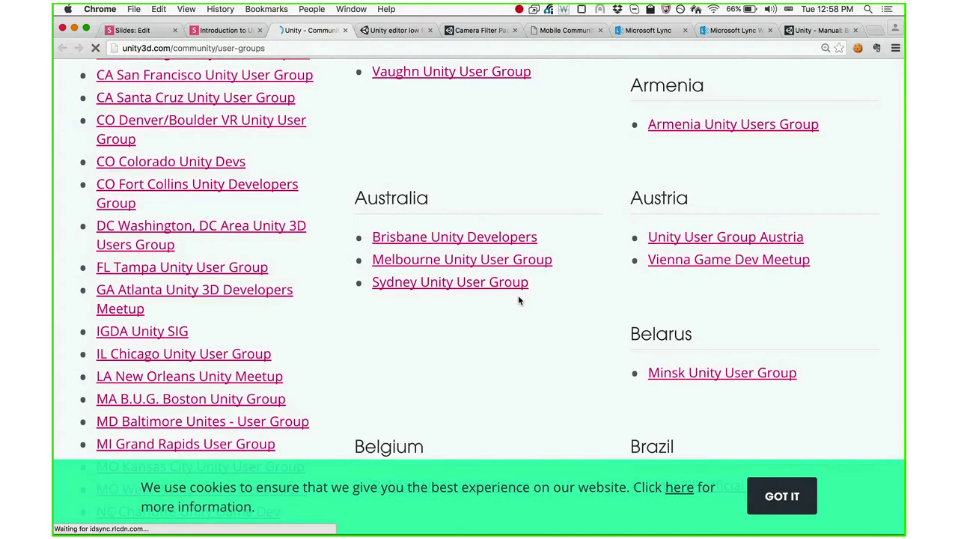
scroll(518, 298, down, 2)
scroll(519, 301, down, 5)
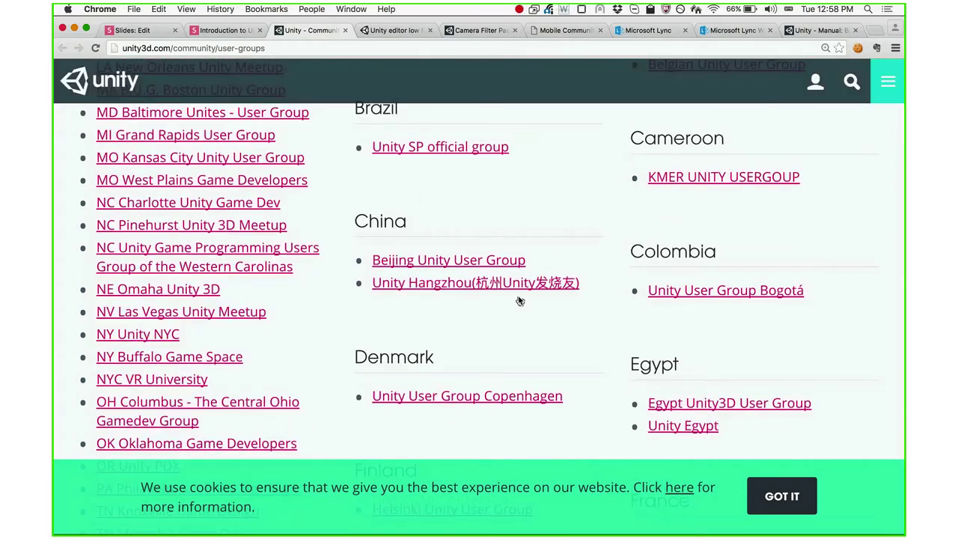
Step: Browse the user groups by country down to Ukraine, then return to the slides
scroll(519, 300, up, 1)
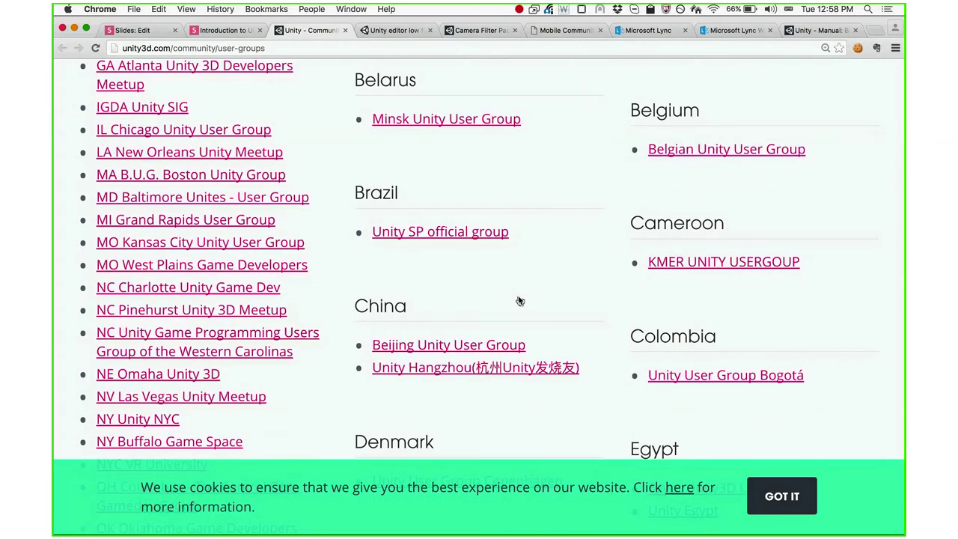
scroll(520, 301, down, 3)
scroll(519, 301, down, 15)
scroll(519, 300, down, 3)
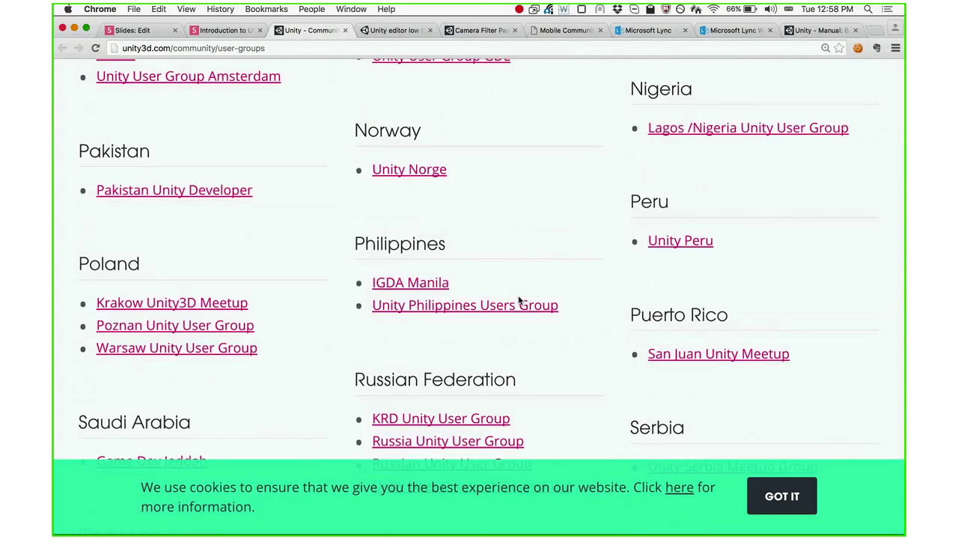
scroll(519, 300, down, 3)
scroll(519, 300, down, 3)
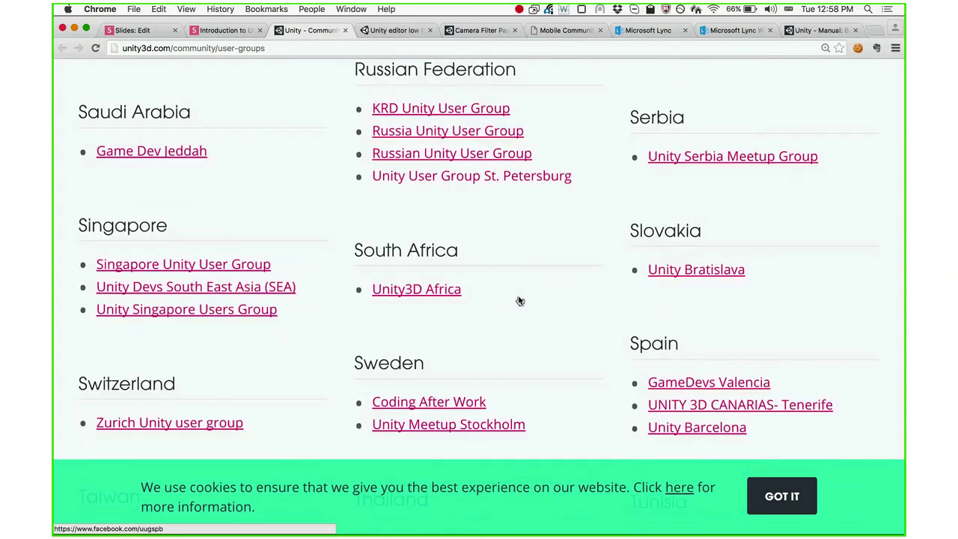
scroll(519, 301, down, 1)
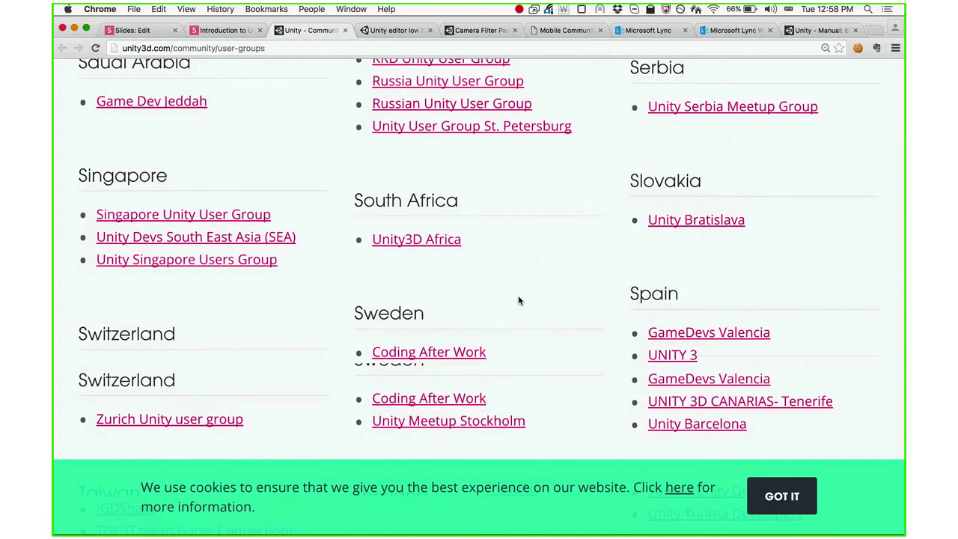
scroll(520, 301, down, 5)
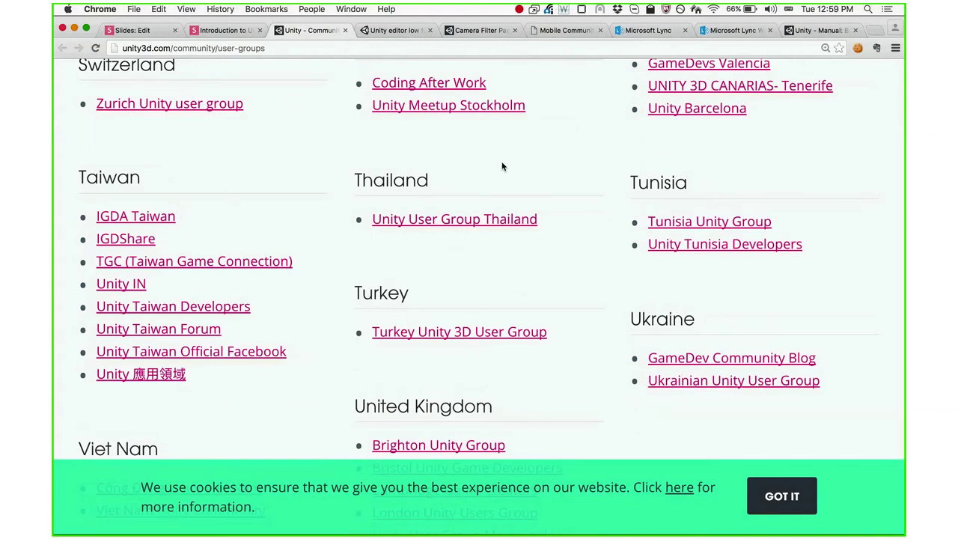
click(221, 29)
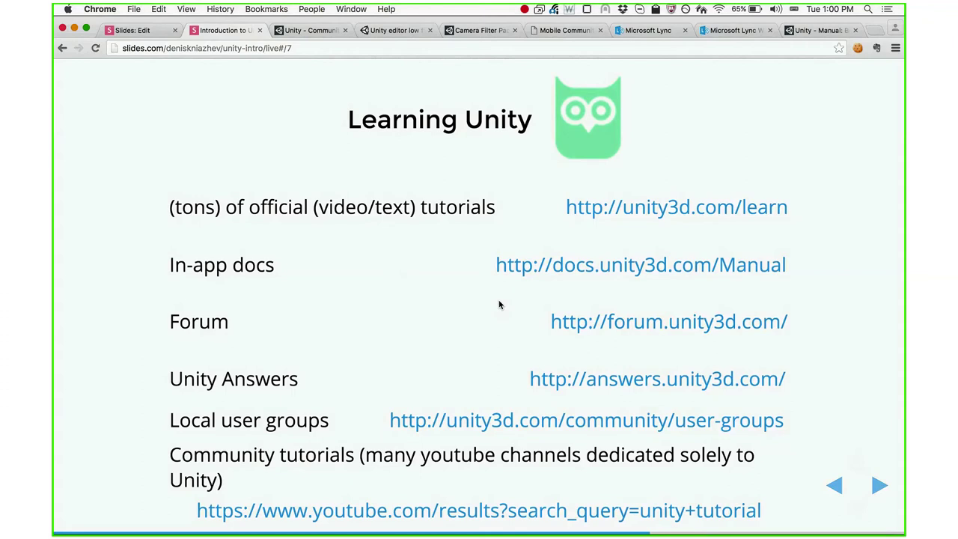
Step: Preview the Unity Cloud Build slide, go back to Learning Unity, and switch to Unity
key(Right)
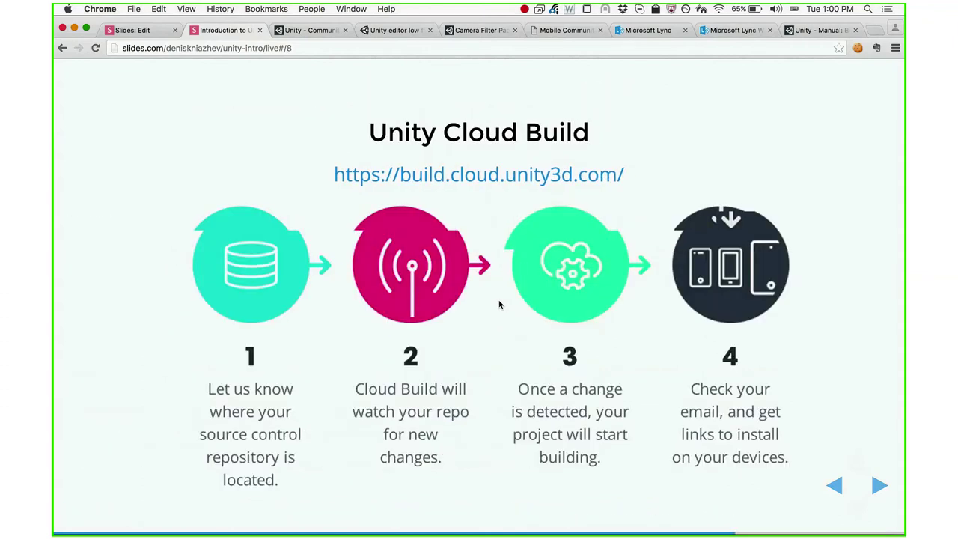
key(Left)
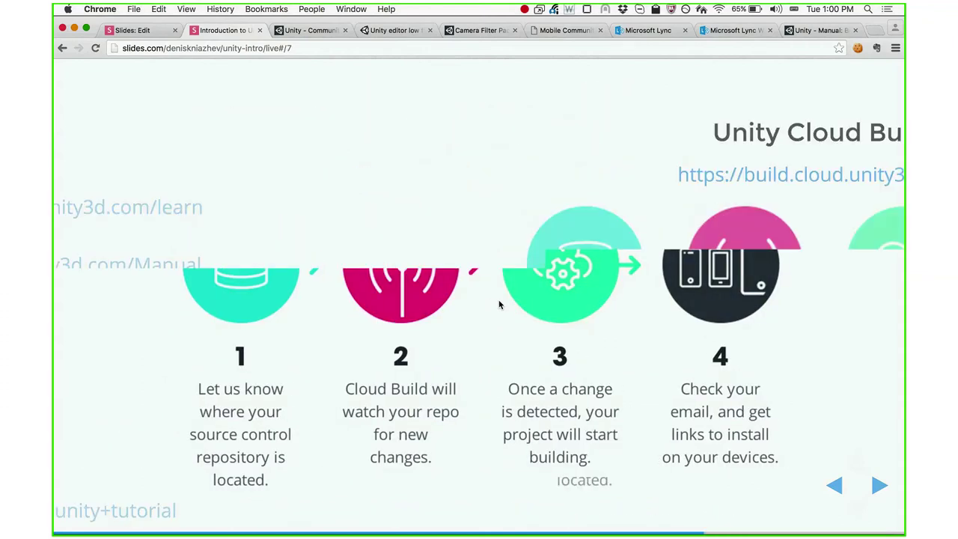
key(super+Tab)
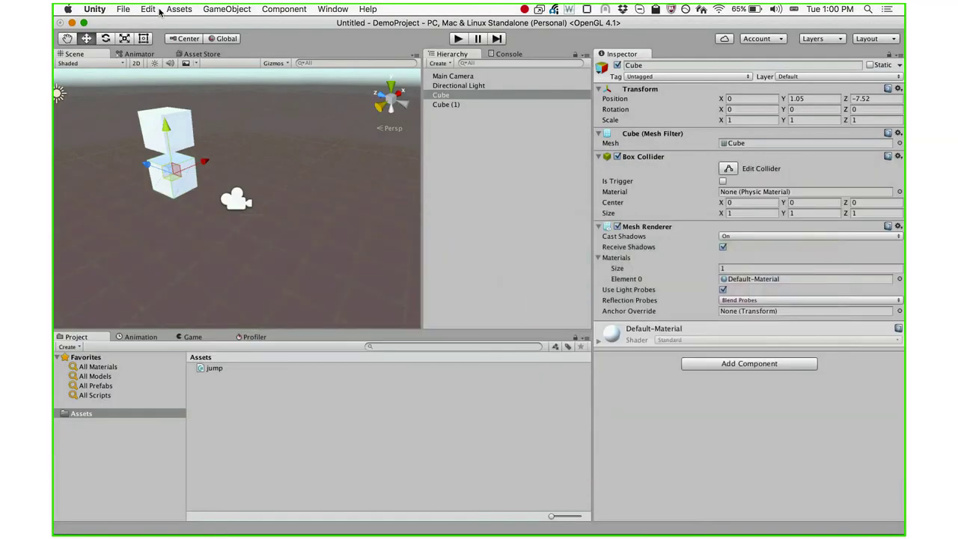
Step: Open the Standard Assets Example Project via File > Open Project, discarding DemoProject scene changes
click(158, 9)
mouse_move(124, 9)
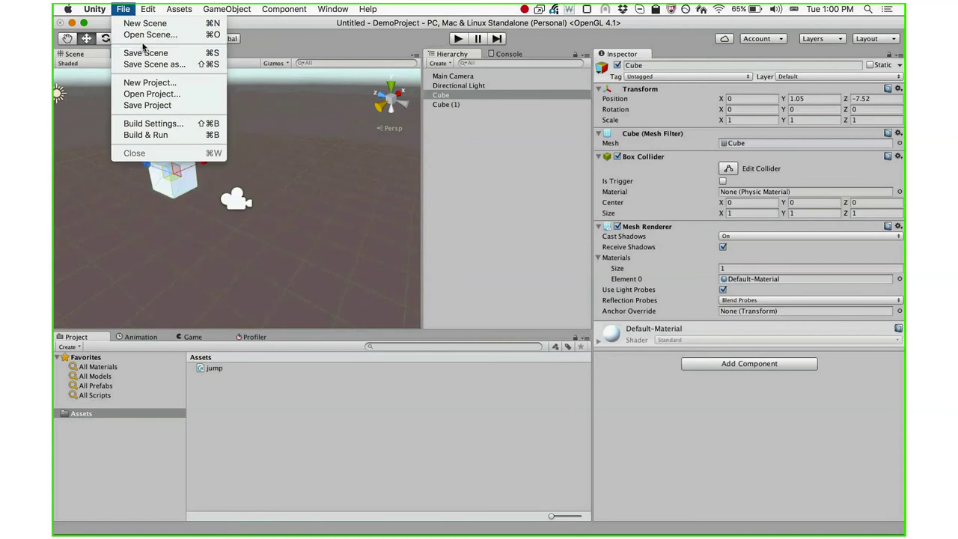
click(146, 98)
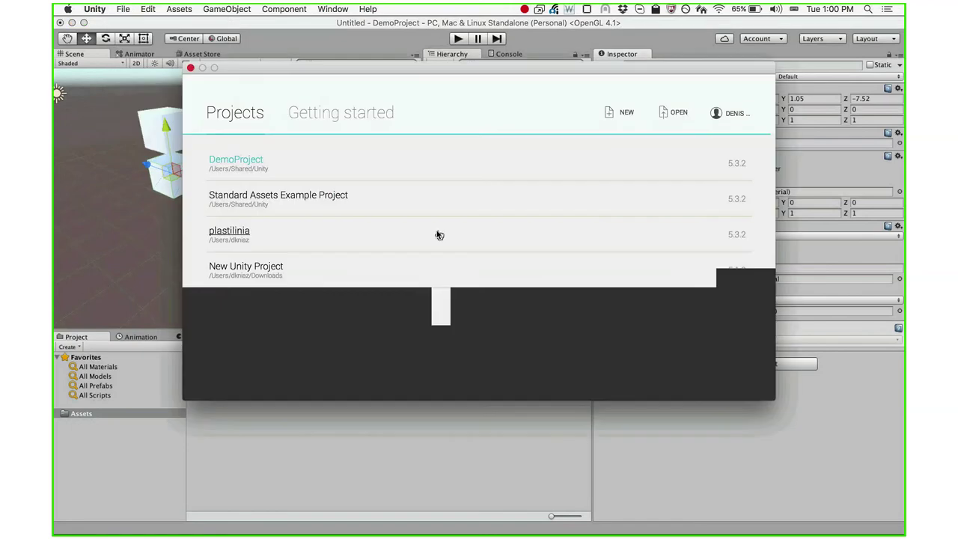
click(297, 200)
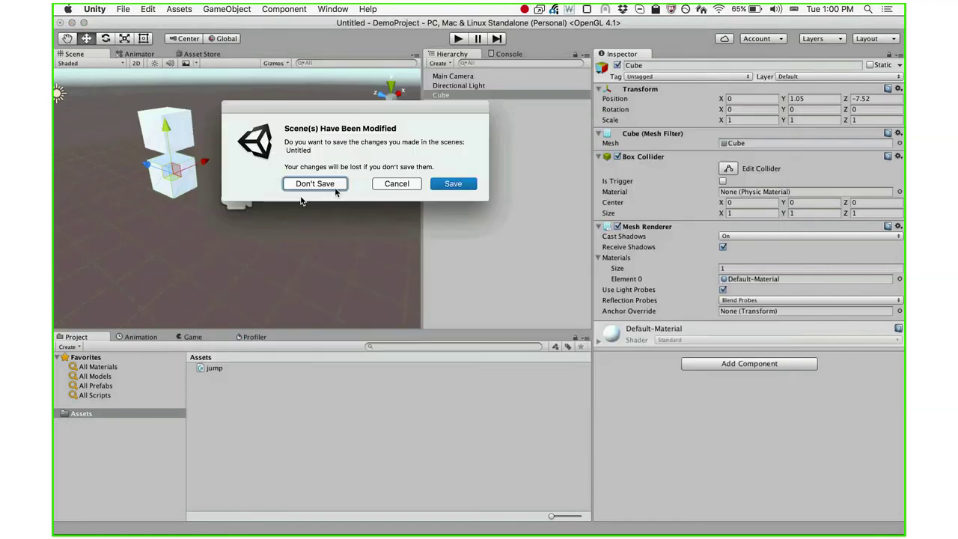
click(329, 184)
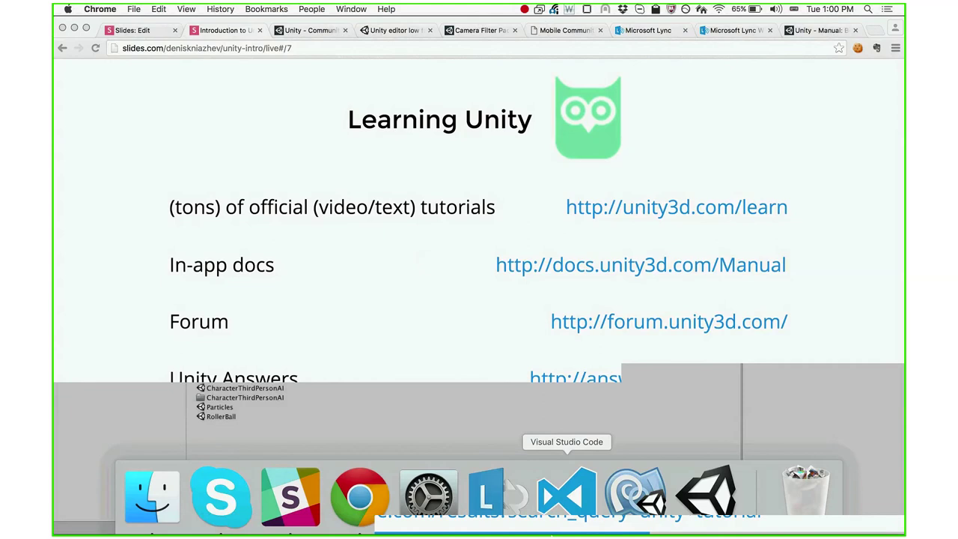
click(703, 495)
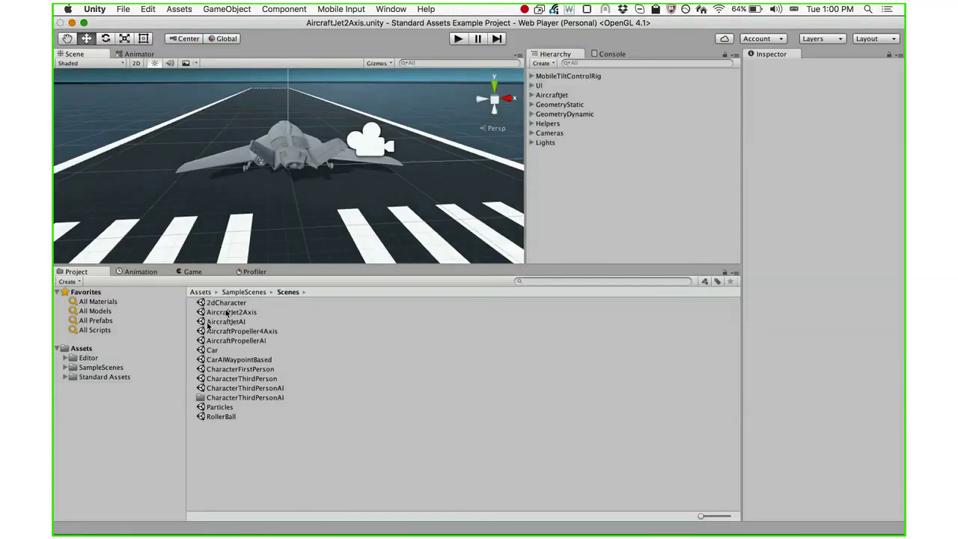
Step: Load the 2dCharacter scene, then zoom out and orbit to see the whole level
click(232, 303)
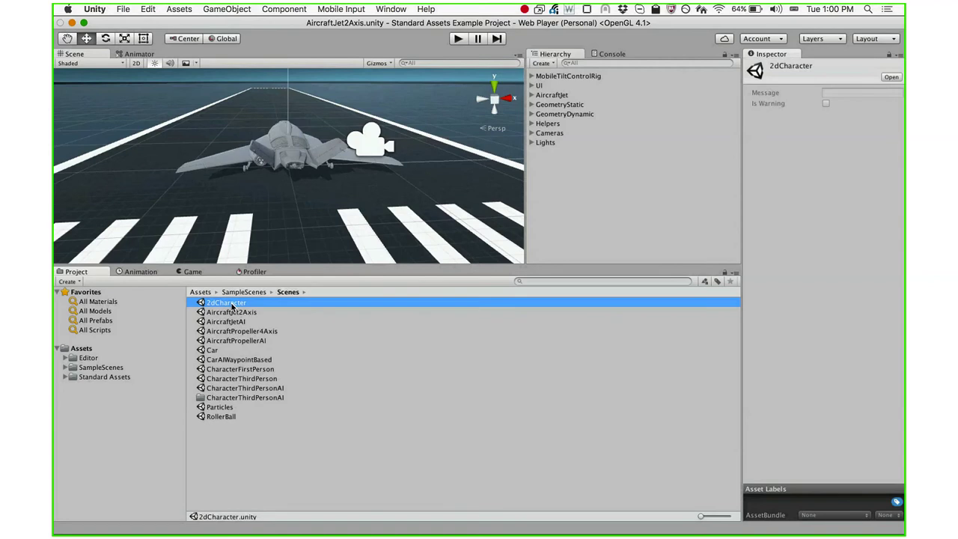
double_click(232, 305)
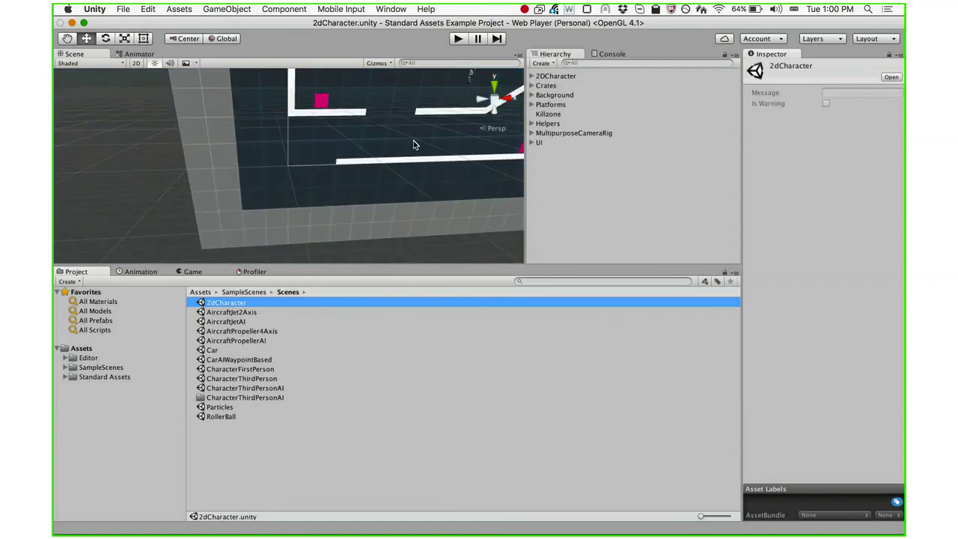
scroll(413, 144, down, 2)
scroll(413, 145, down, 3)
scroll(413, 145, down, 2)
scroll(413, 144, down, 1)
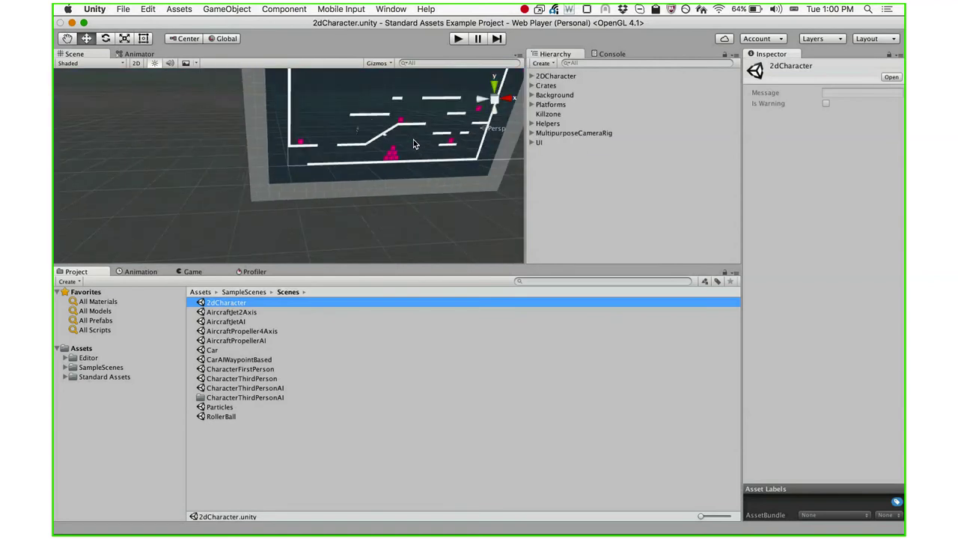
mouse_move(415, 144)
alt+mouse_down()
mouse_move(491, 132)
mouse_move(432, 69)
mouse_move(411, 158)
mouse_move(471, 161)
mouse_move(532, 139)
mouse_move(525, 152)
mouse_move(458, 48)
alt+mouse_up()
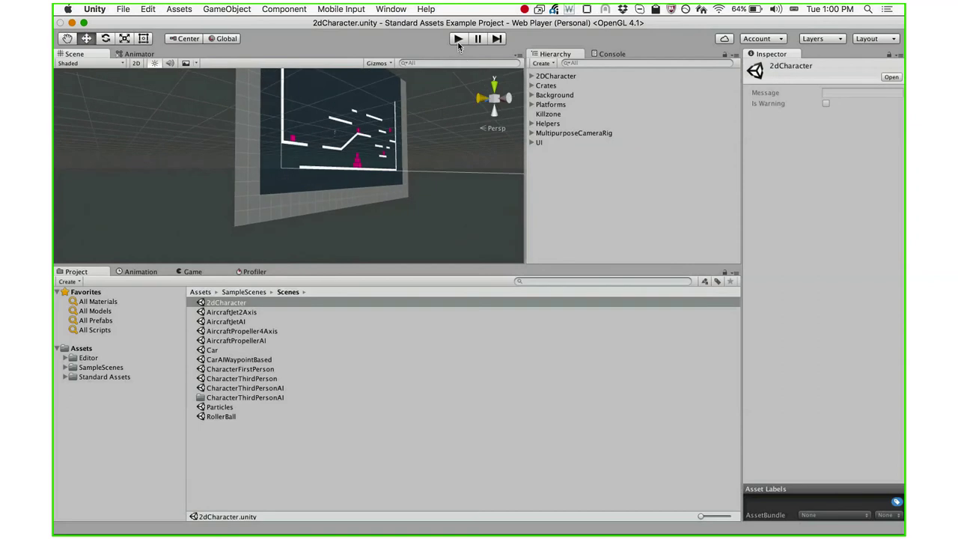
Step: Enter Play mode and run the robot up the ramp, jumping past the pink crate
click(458, 41)
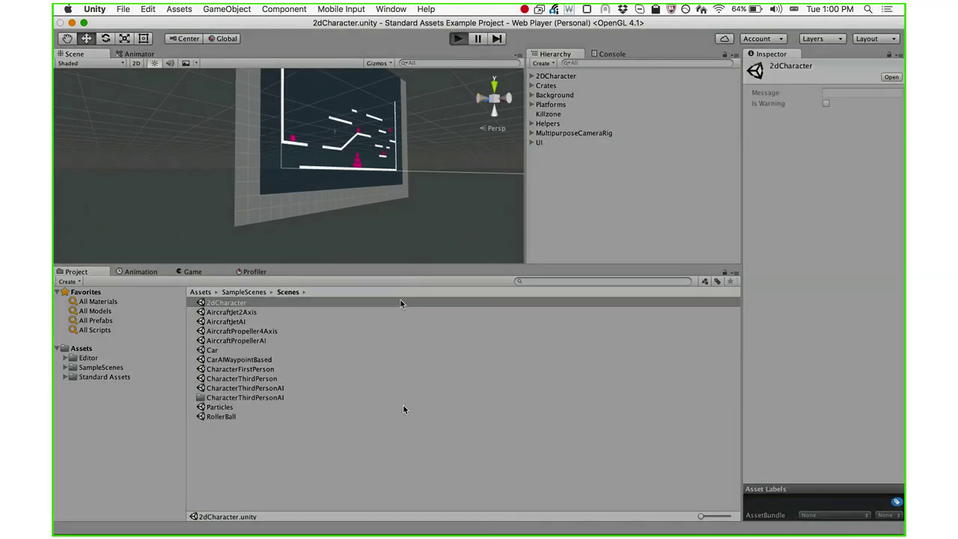
key(Right)
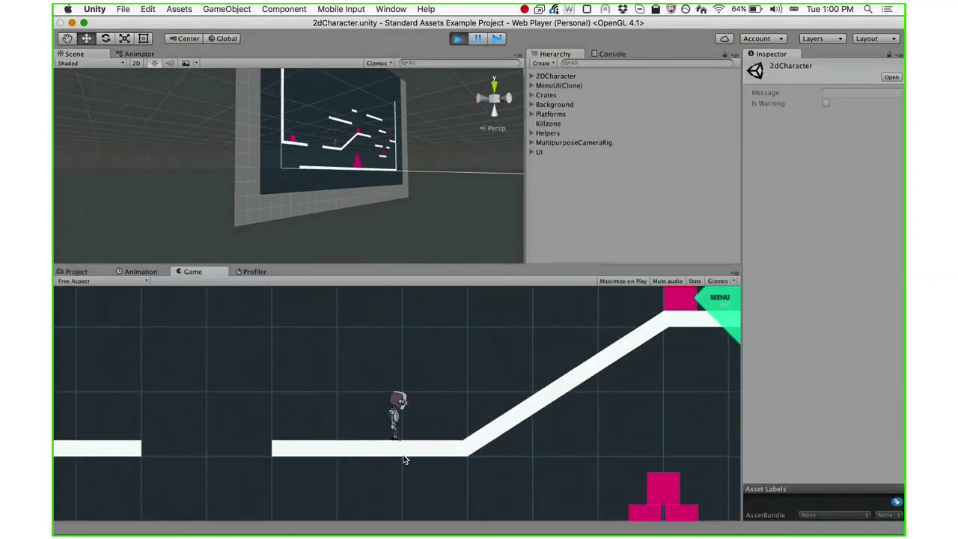
key(space)
key(Right)
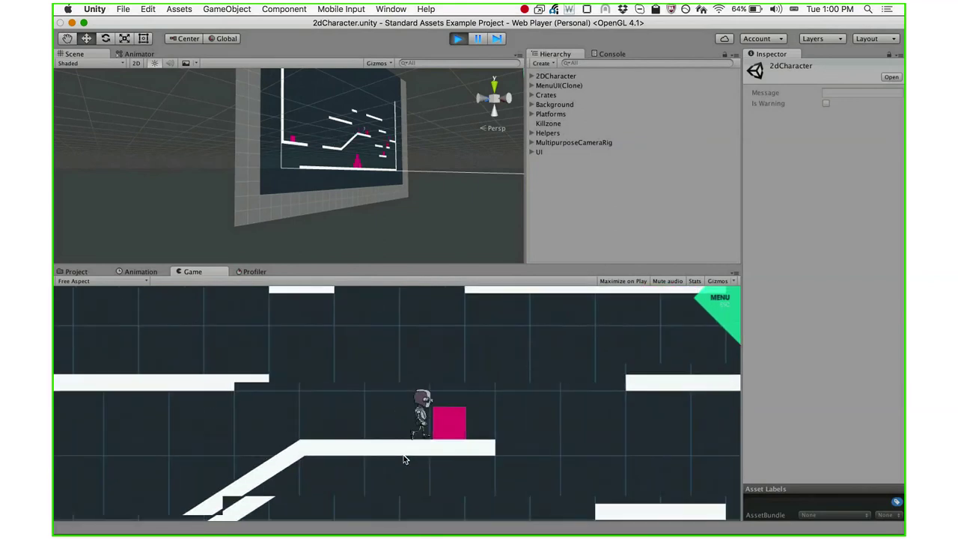
key(space)
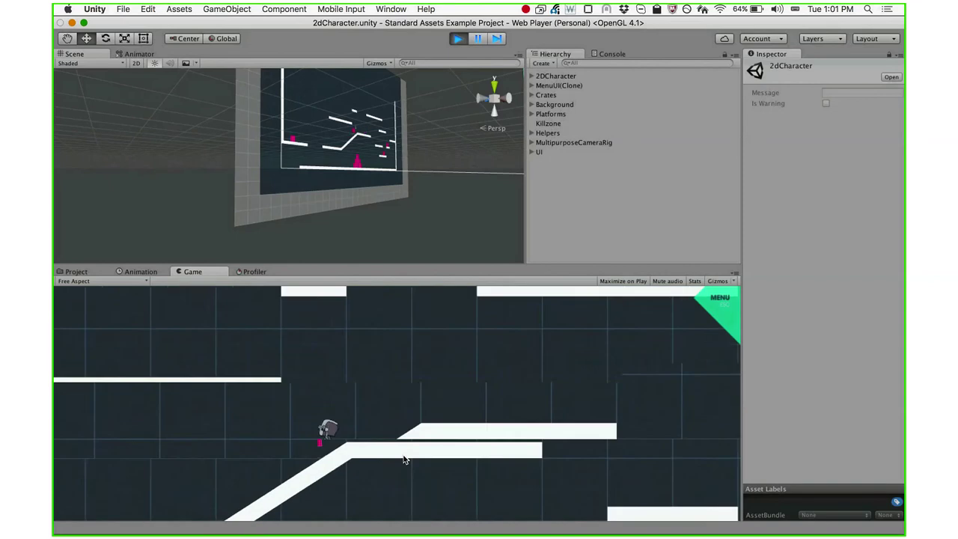
key(Left)
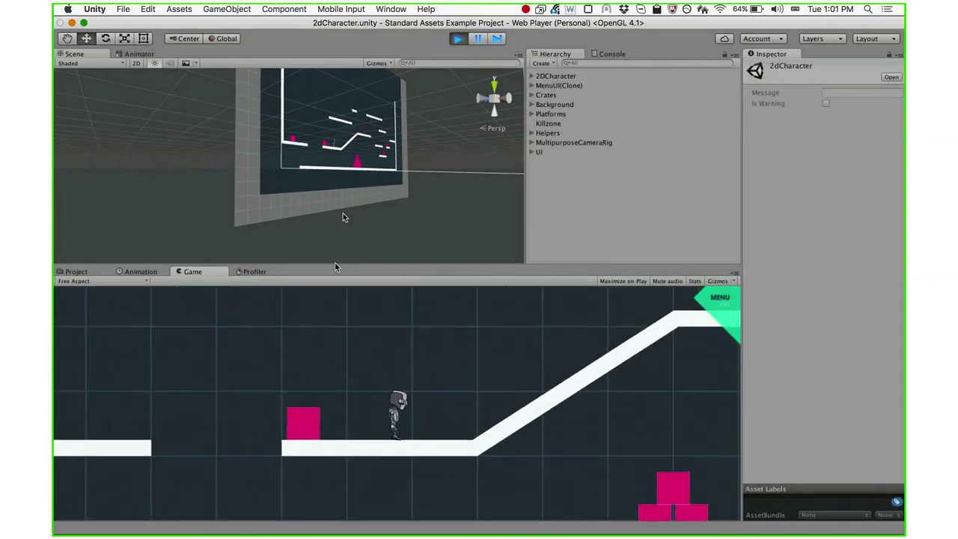
Step: Zoom and orbit the Scene view around the running level
alt+drag(330, 165, 370, 139)
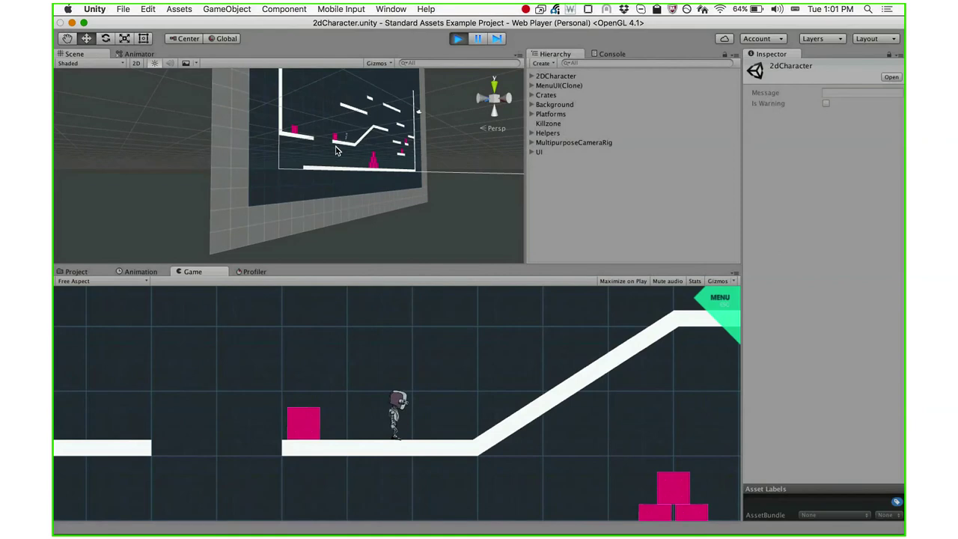
scroll(335, 150, up, 3)
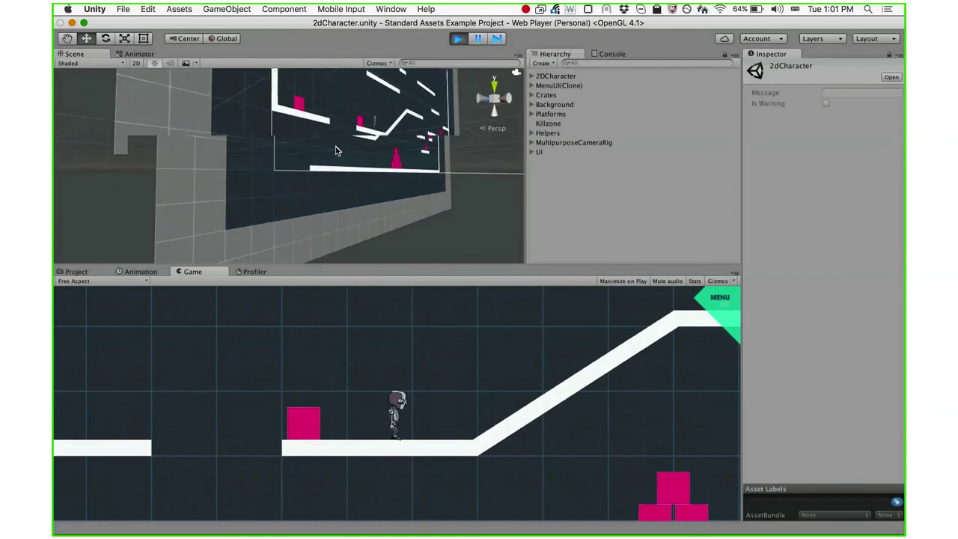
mouse_move(335, 151)
alt+mouse_down()
mouse_move(364, 214)
mouse_move(369, 163)
mouse_move(334, 190)
mouse_move(353, 133)
alt+mouse_up()
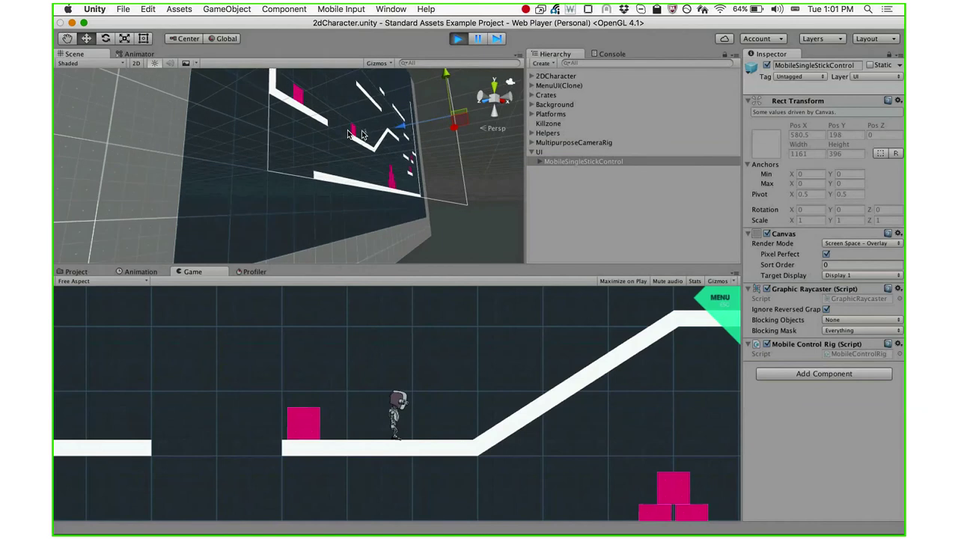
Step: Drag a pink crate onto the platform beside the robot, then exit Play mode
click(354, 133)
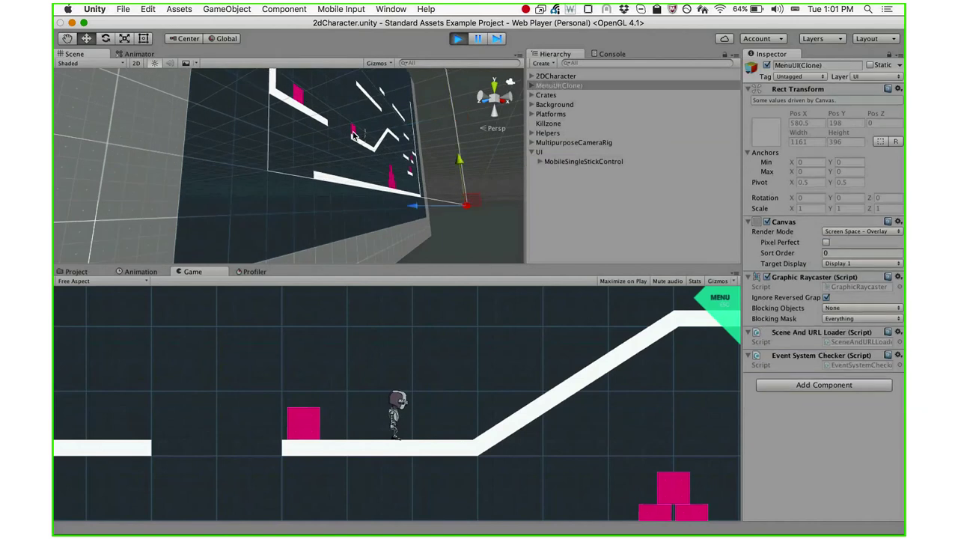
click(354, 133)
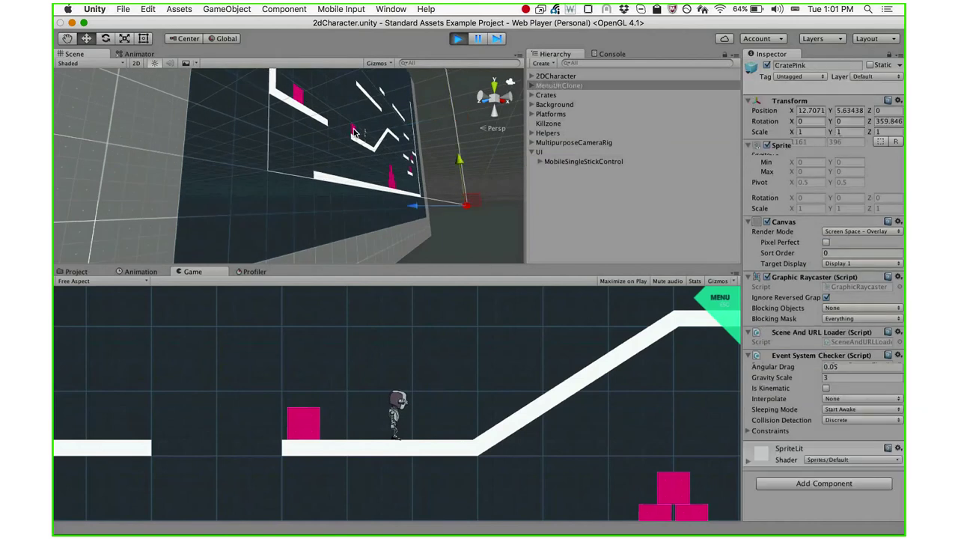
mouse_move(354, 133)
mouse_down()
mouse_move(347, 125)
mouse_move(370, 124)
mouse_up()
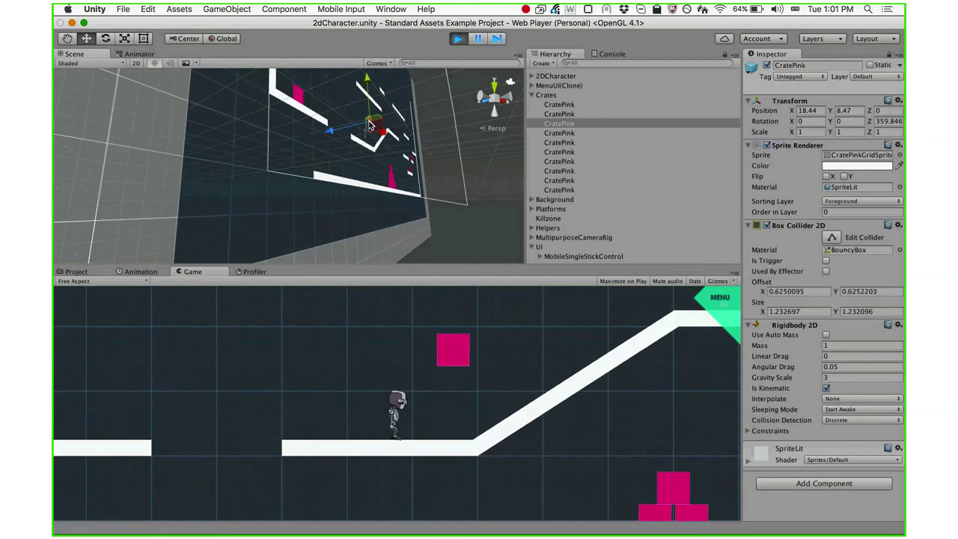
drag(370, 125, 372, 147)
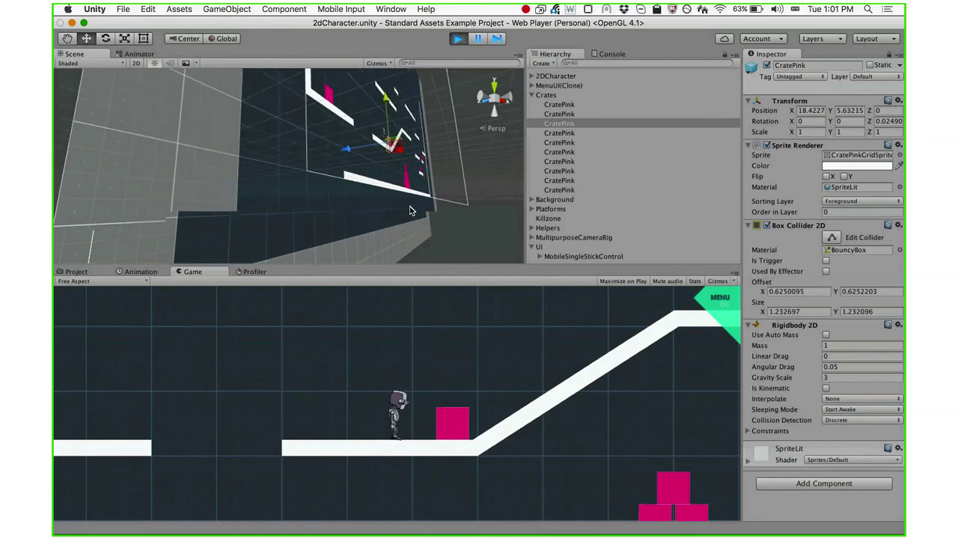
key(super+p)
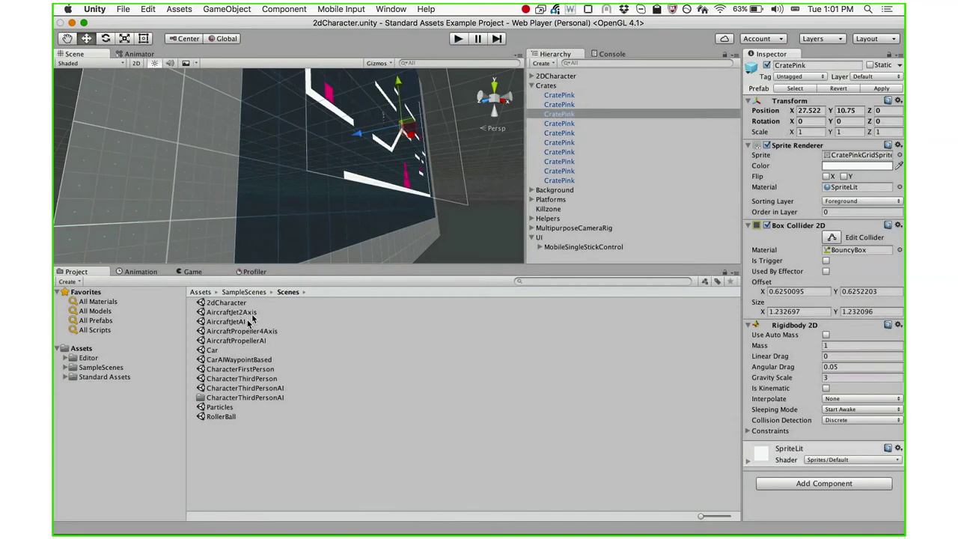
Step: Open the Particles sample scene and start playing it
click(253, 318)
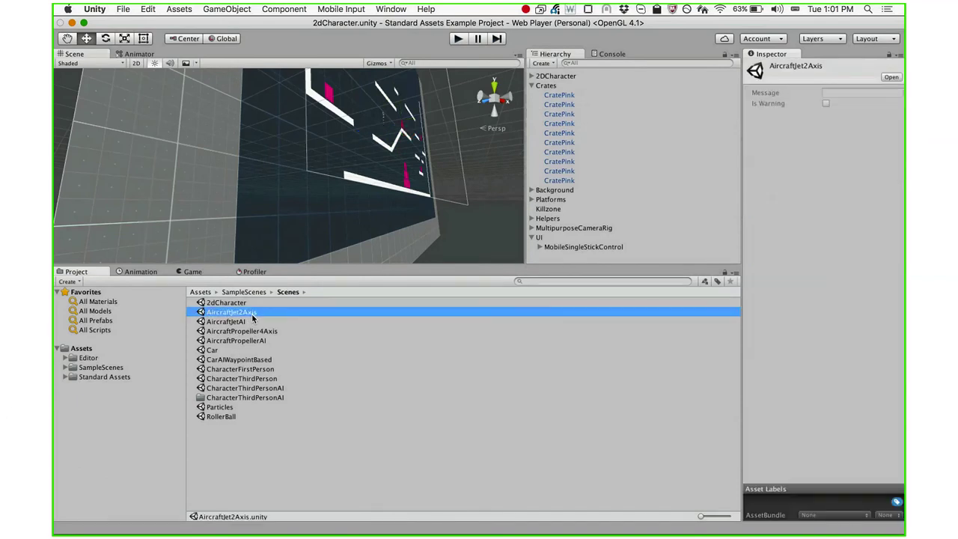
double_click(225, 407)
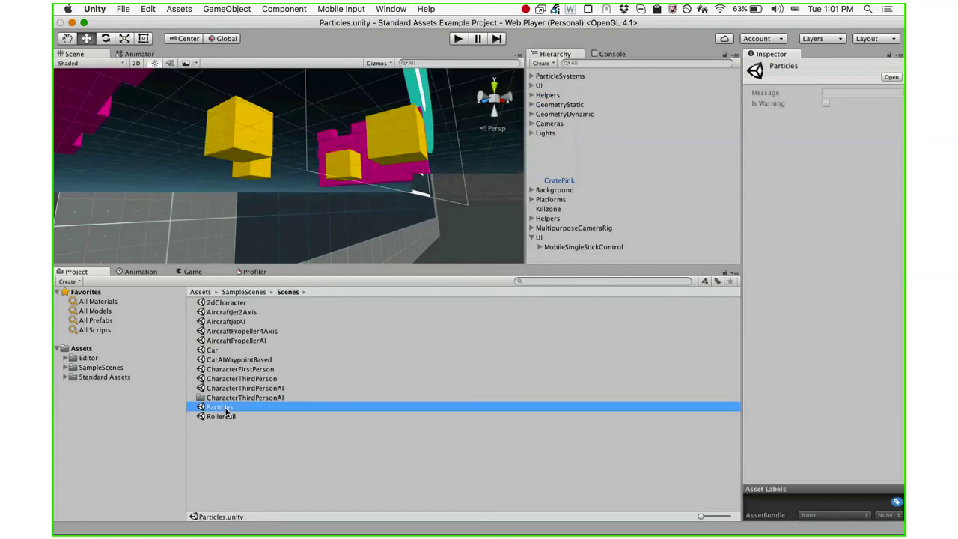
click(457, 40)
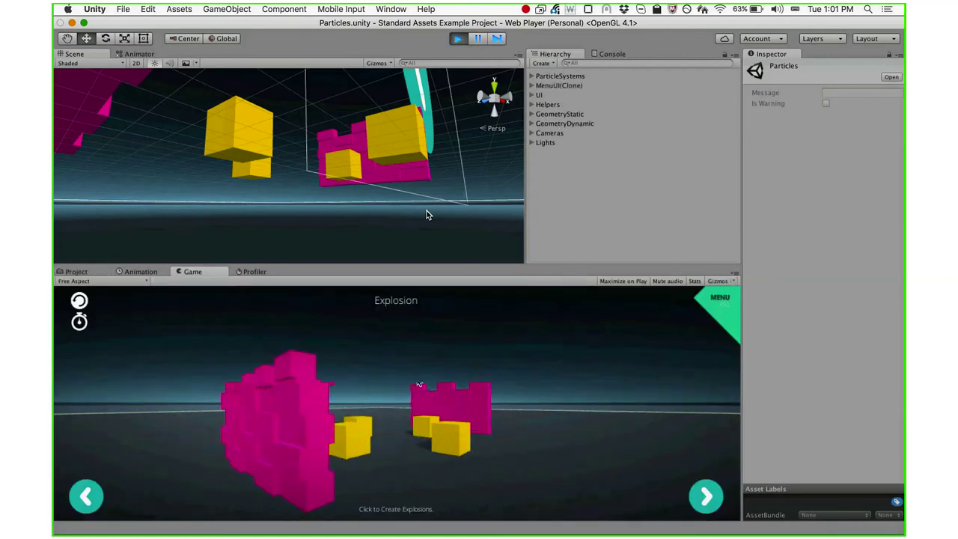
Step: Set off six explosions among the pink and yellow cubes, then stop the scene
click(416, 377)
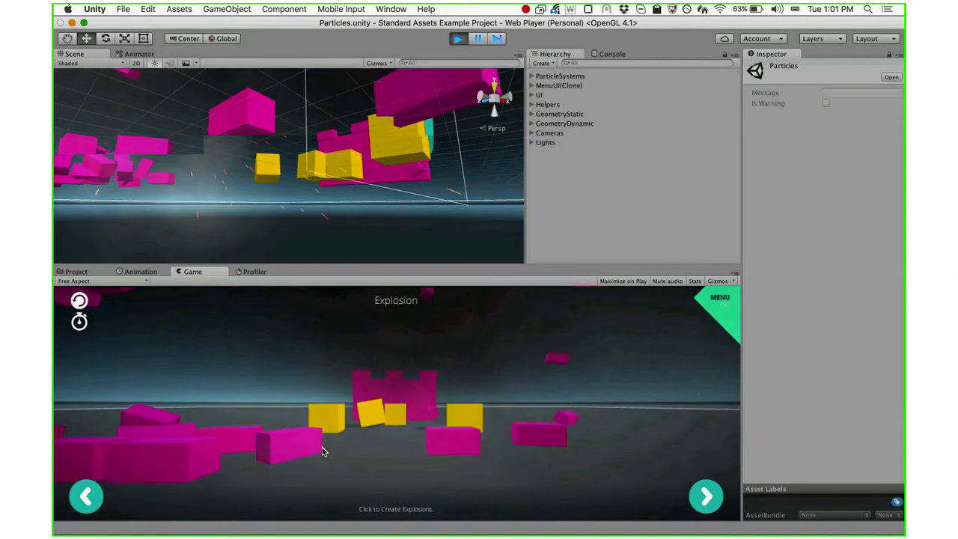
click(359, 413)
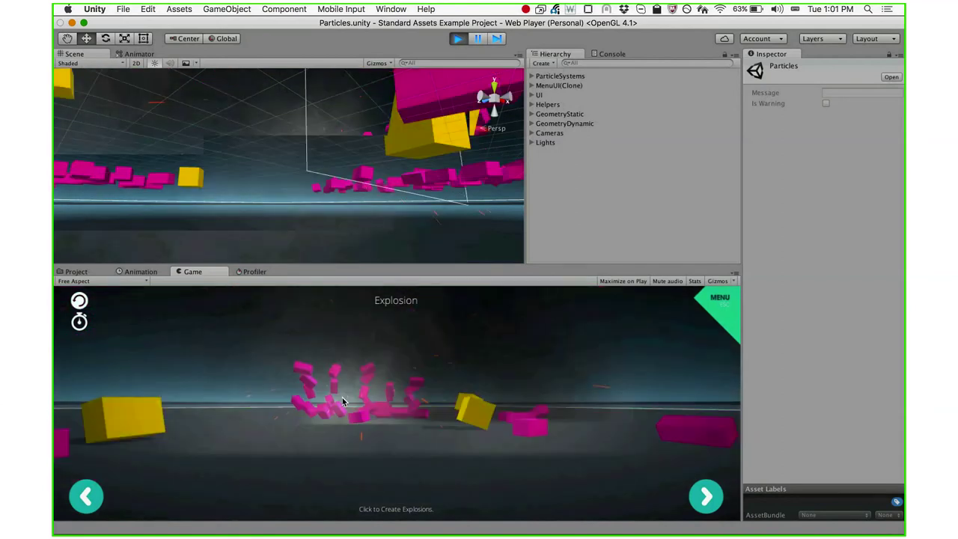
click(359, 416)
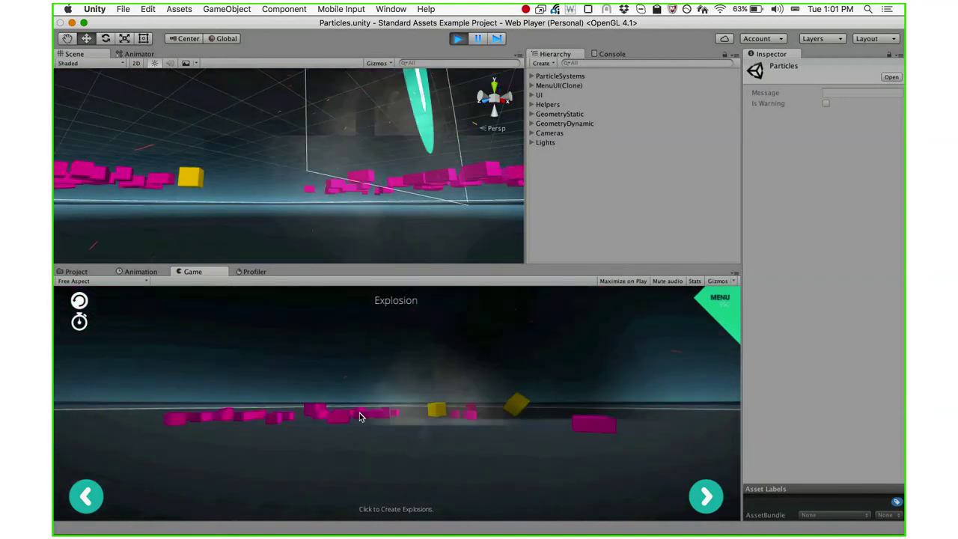
click(359, 416)
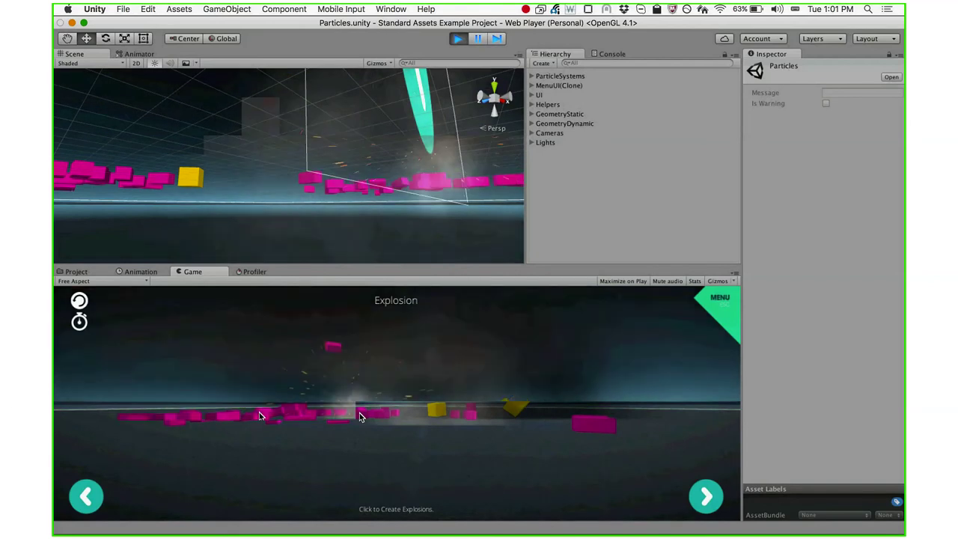
click(307, 415)
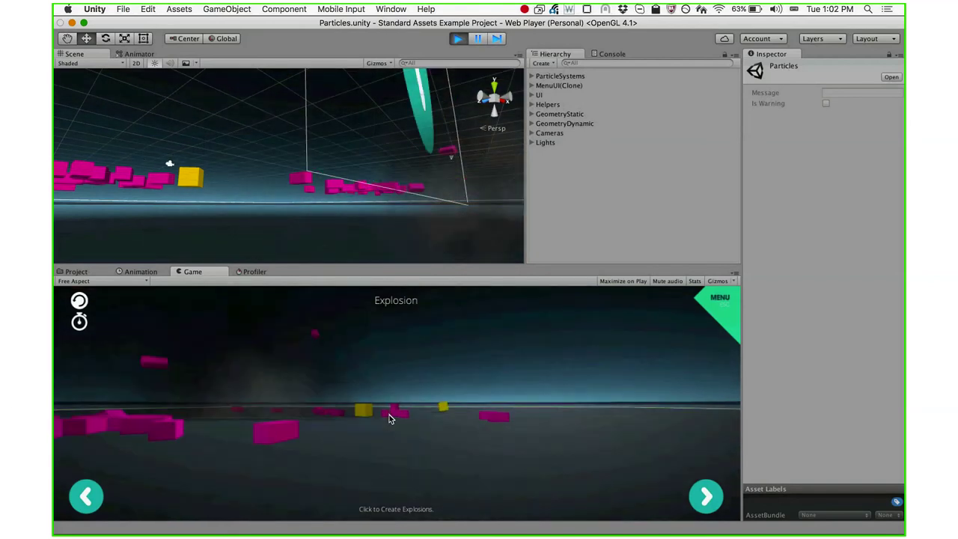
click(389, 415)
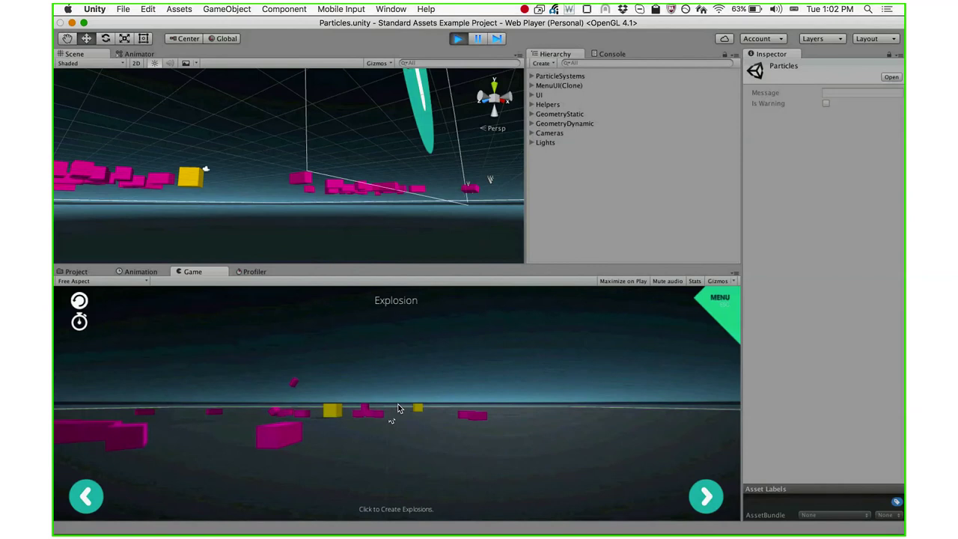
click(459, 39)
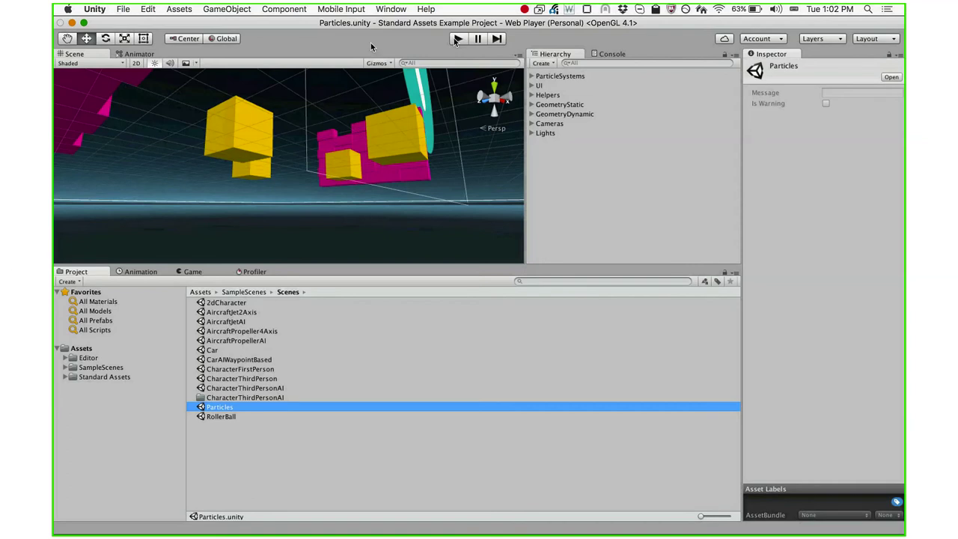
Step: Open the AircraftJet2Axis jet scene, play it briefly, then stop it
click(308, 50)
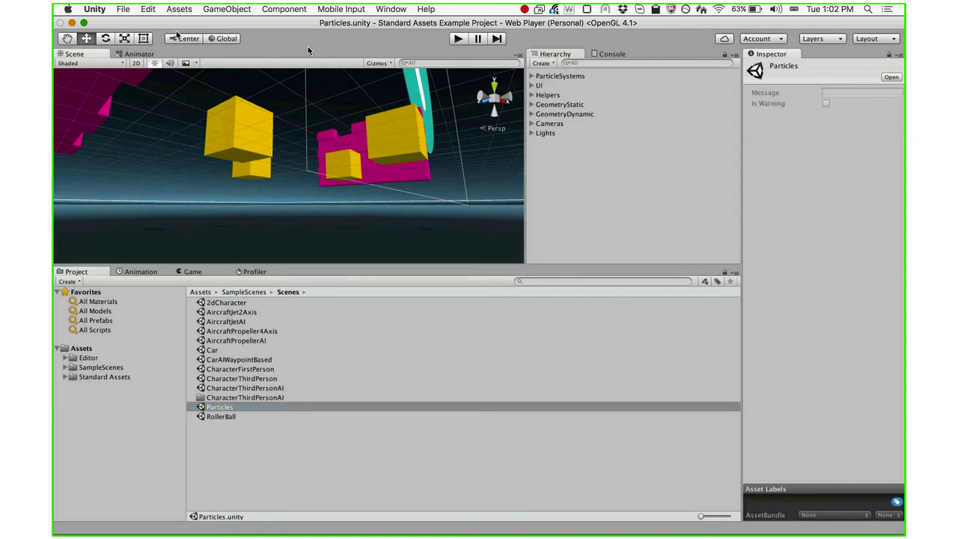
click(230, 313)
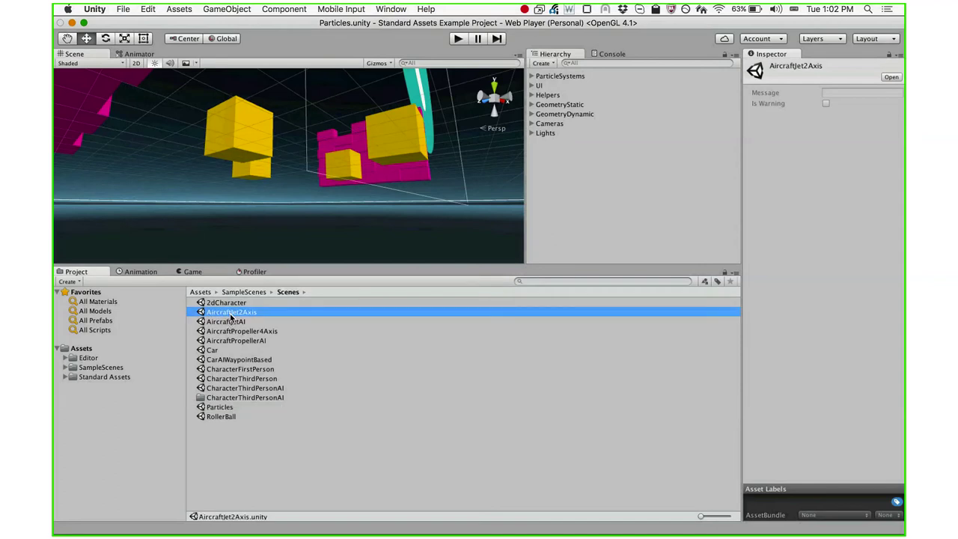
double_click(229, 313)
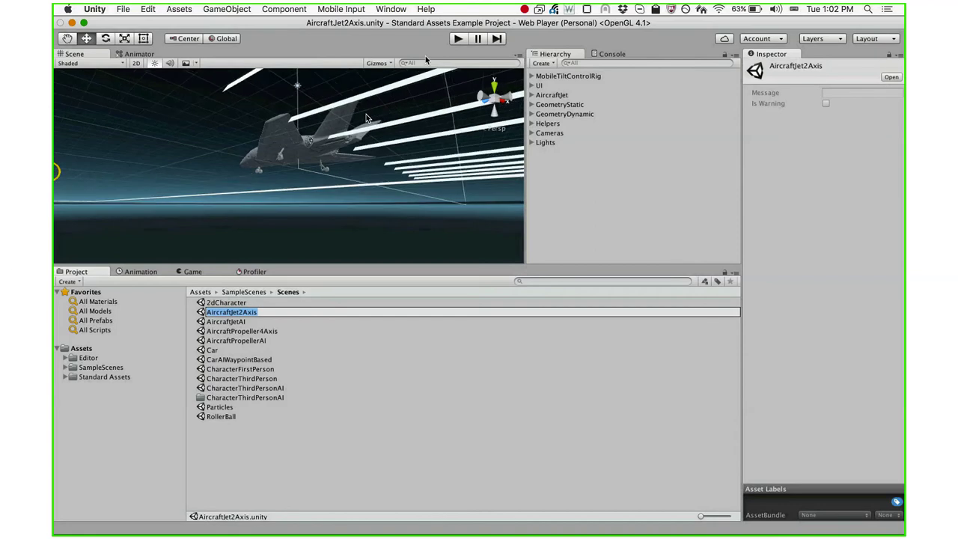
click(458, 39)
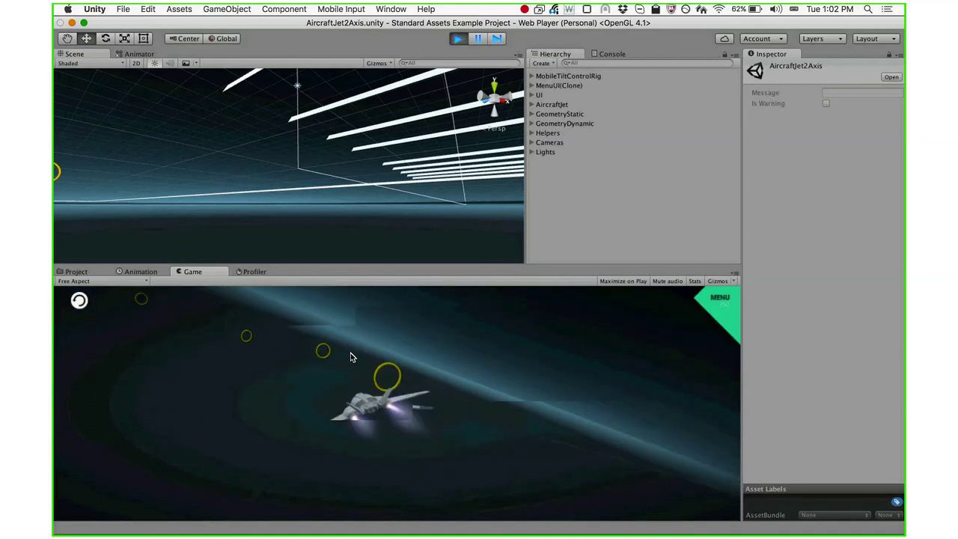
click(458, 38)
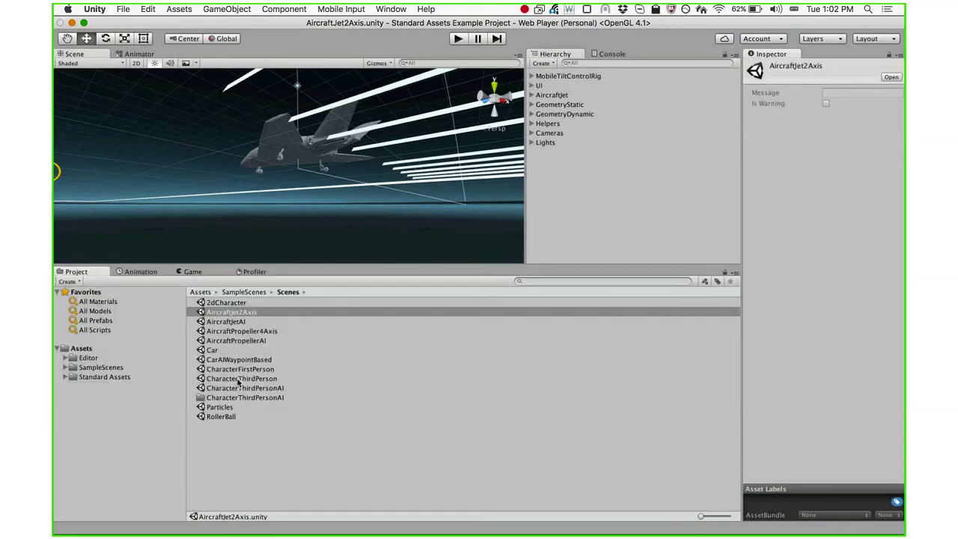
Step: Switch to the browser presentation and advance to the Unity Cloud Build slide
click(212, 352)
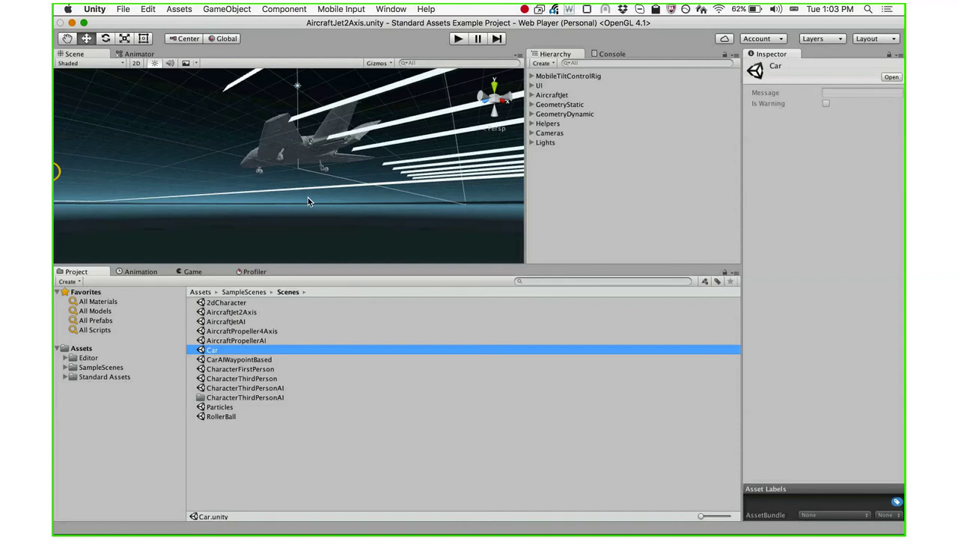
key(super+Tab)
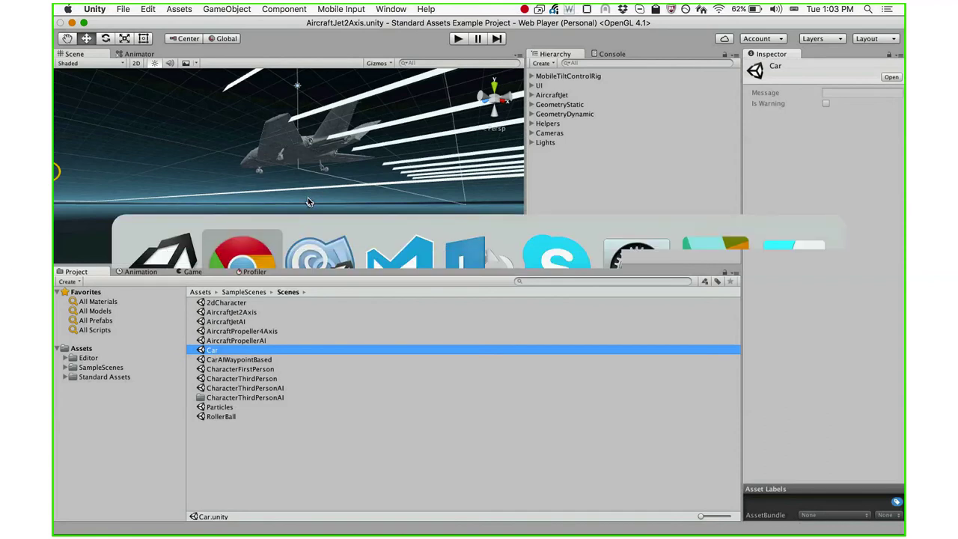
key(Right)
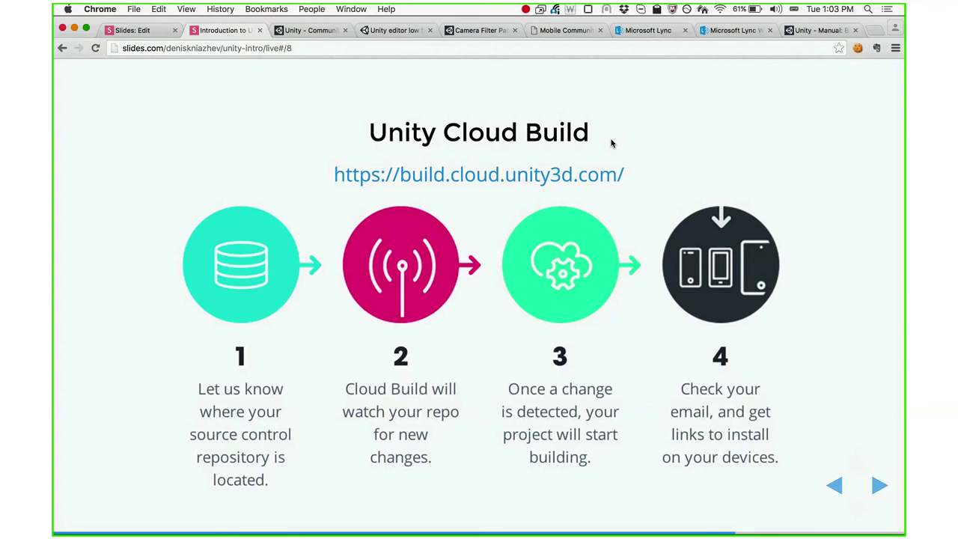
Step: Follow the build.cloud.unity3d.com link on the Cloud Build slide
click(582, 182)
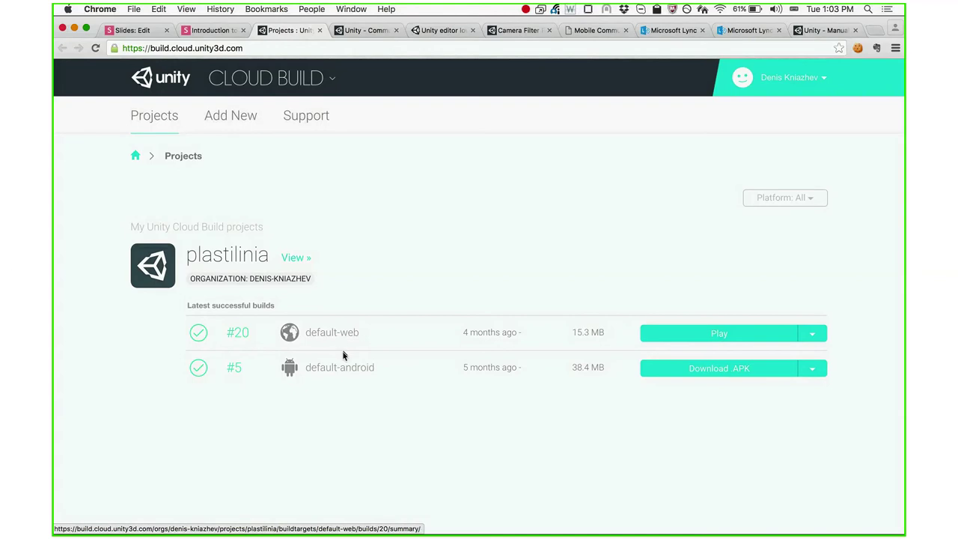
Step: Open the plastilinia project and scroll through its build history
click(243, 260)
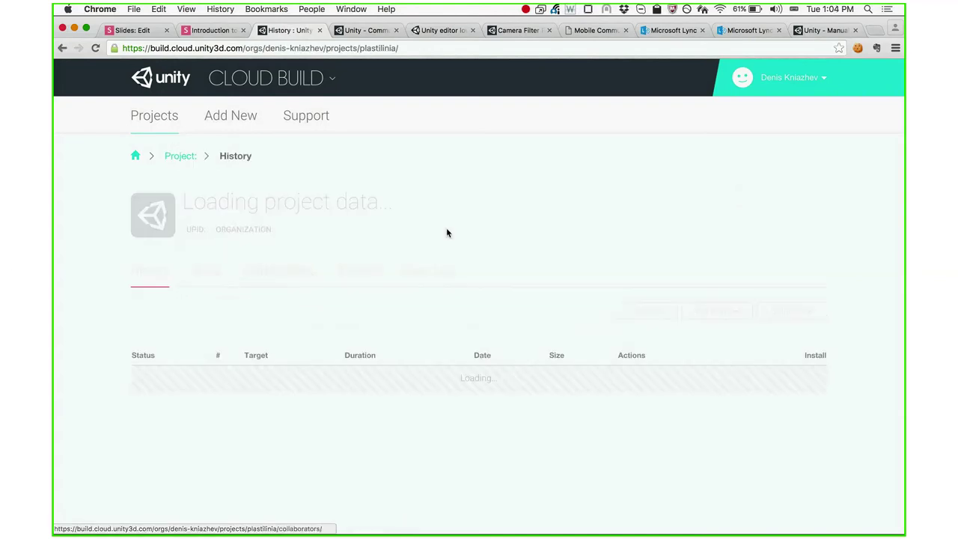
scroll(446, 227, down, 2)
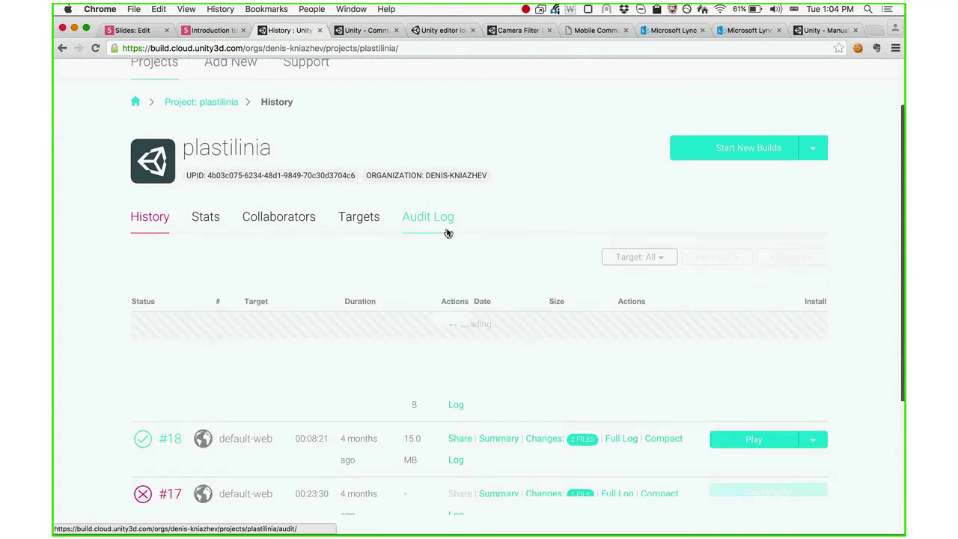
scroll(447, 234, down, 2)
scroll(448, 233, down, 2)
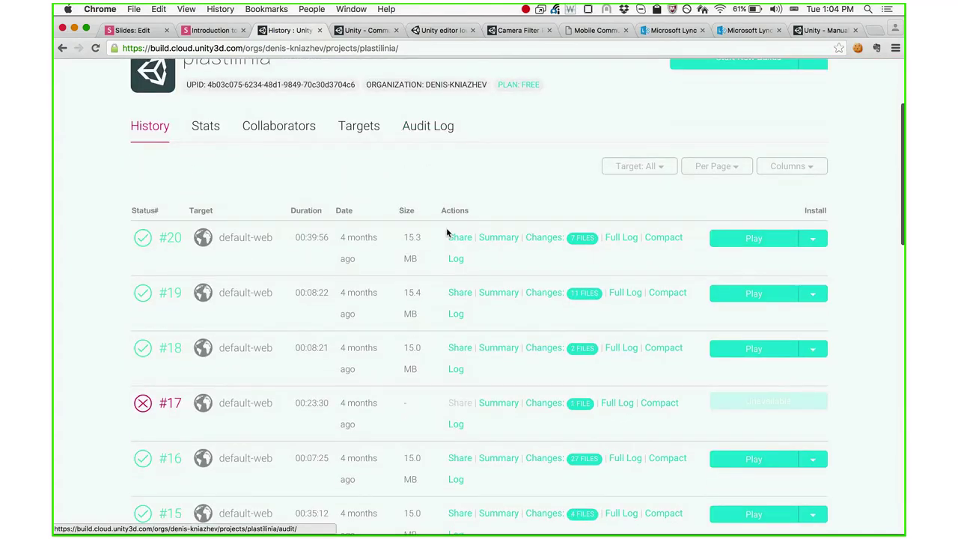
scroll(448, 231, down, 3)
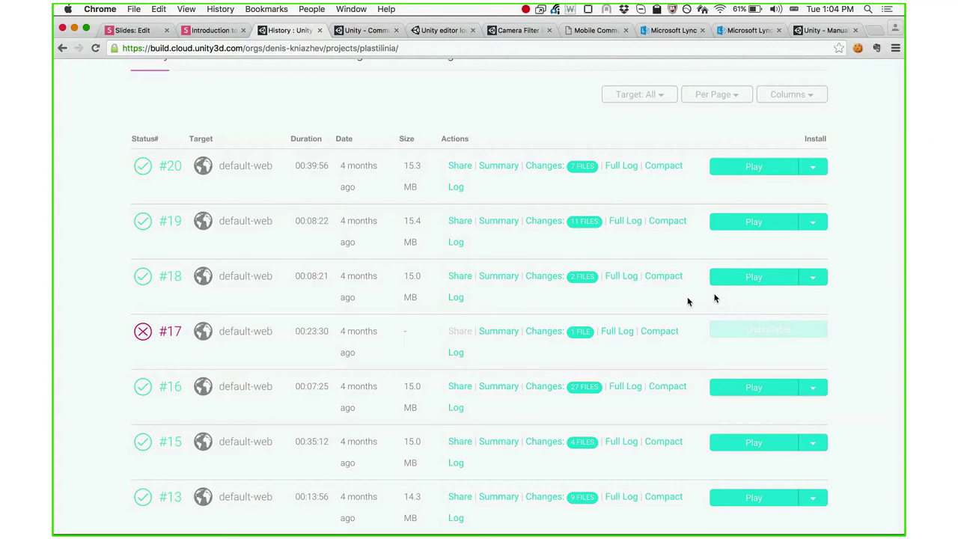
scroll(660, 309, down, 5)
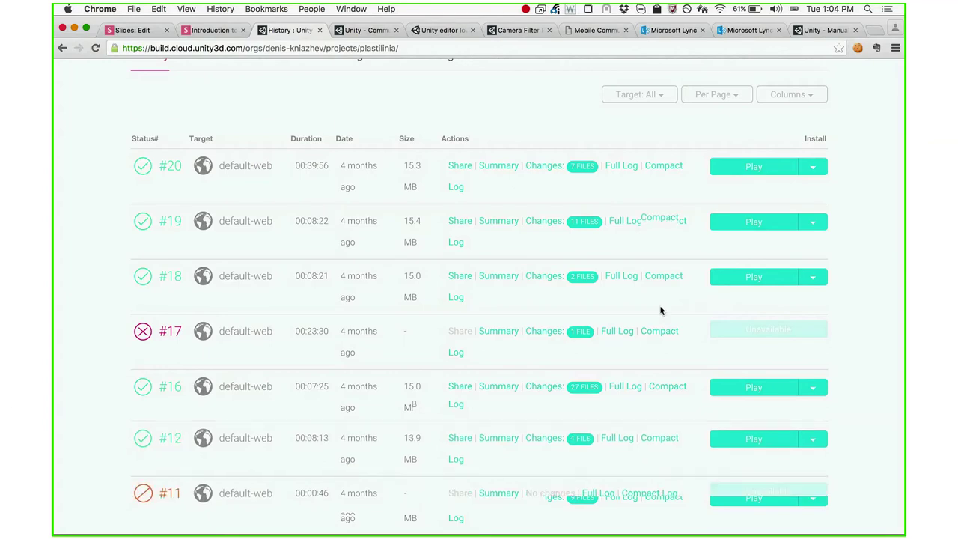
scroll(660, 310, down, 8)
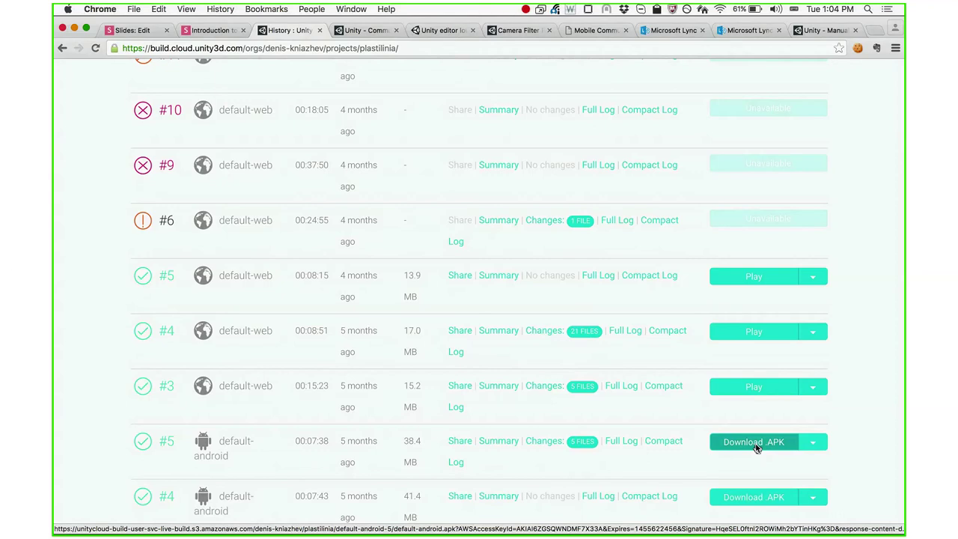
Step: View build #3's changed files, select its revision hash, then return to the slides
click(538, 387)
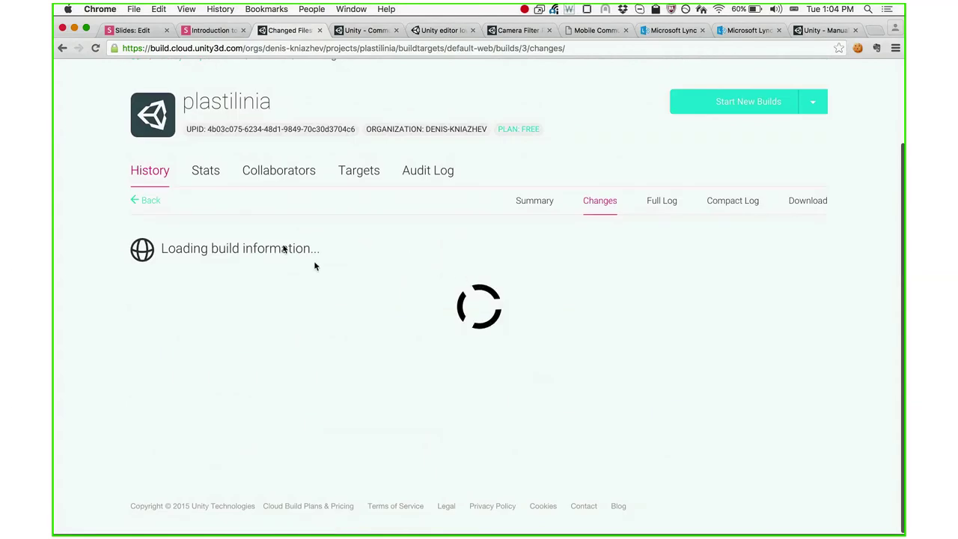
scroll(283, 250, down, 2)
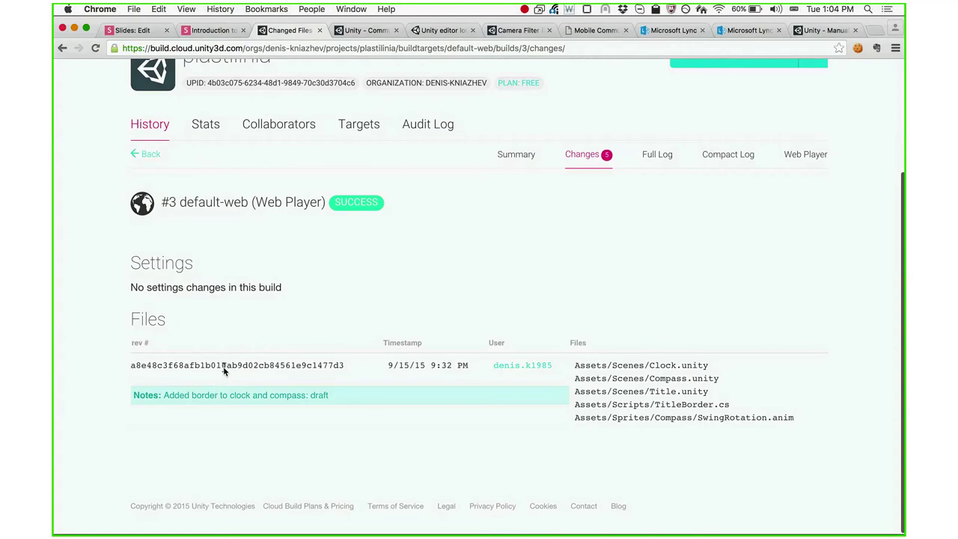
double_click(223, 367)
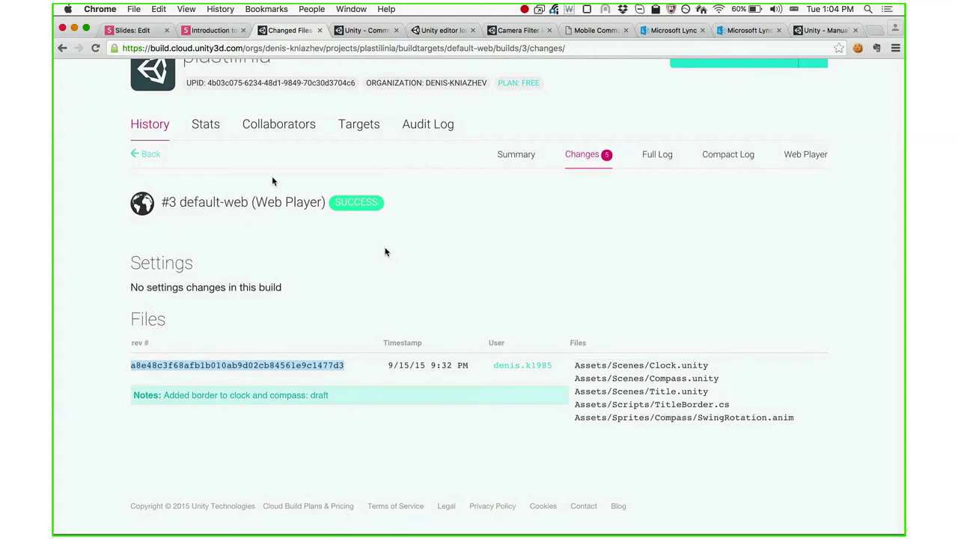
click(217, 31)
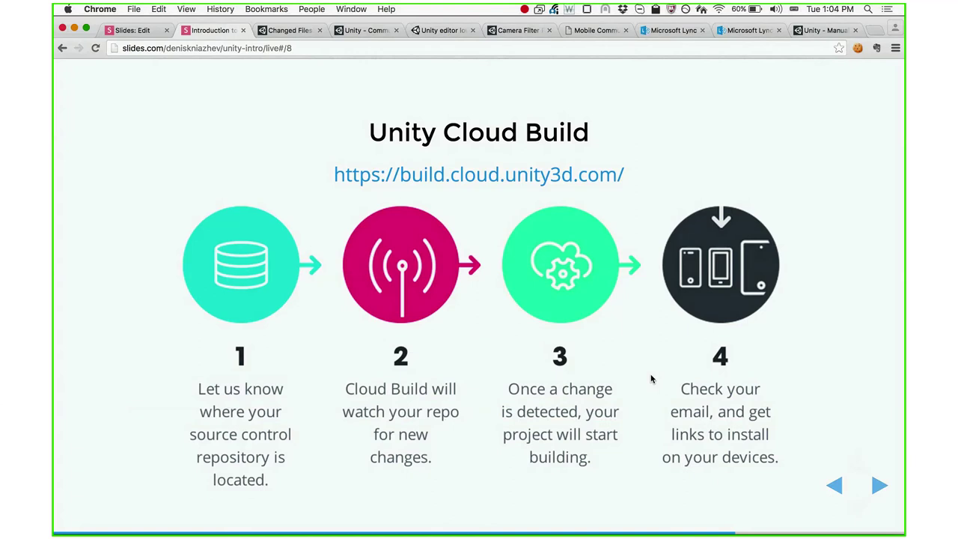
Step: Go to the Conclusion slide and show its Pros list ending with 'So much fun!'
key(Right)
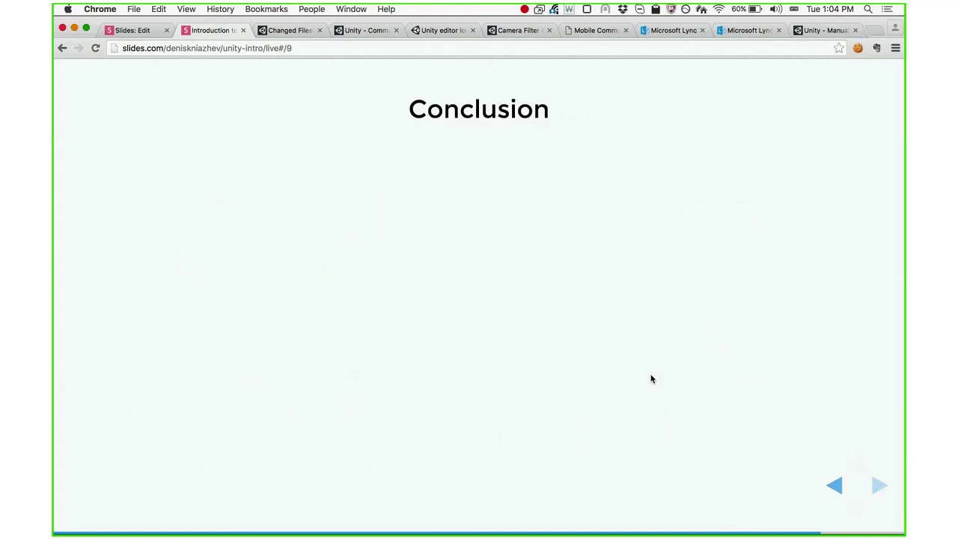
key(Right)
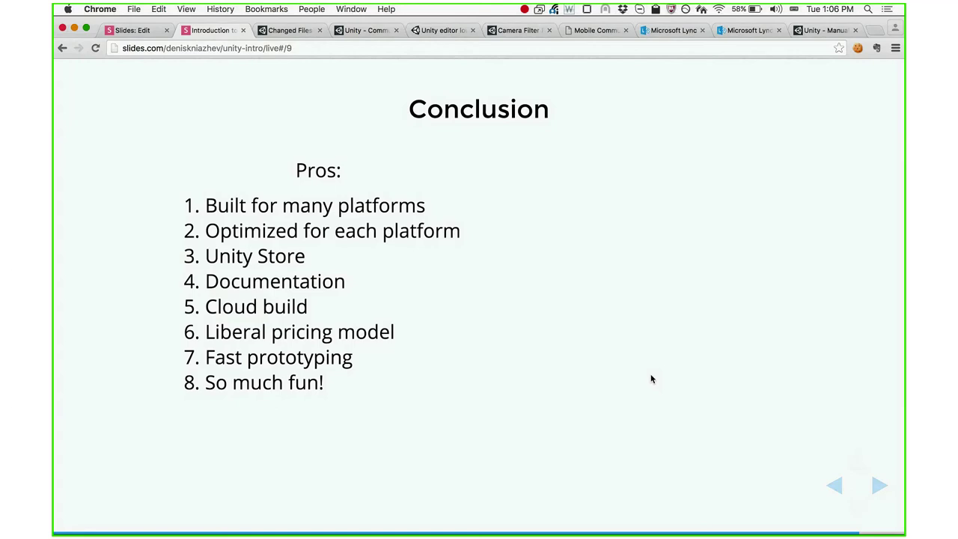
Step: Reveal the Cons list on the Conclusion slide
key(Right)
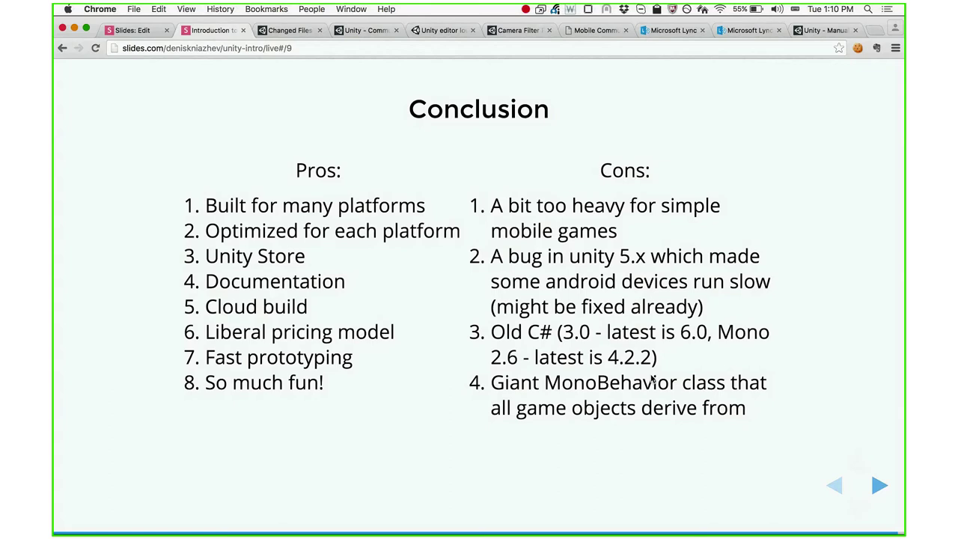
Step: Advance to the Thank you slide, then search Google for 'madewithunity' in a new tab
key(Right)
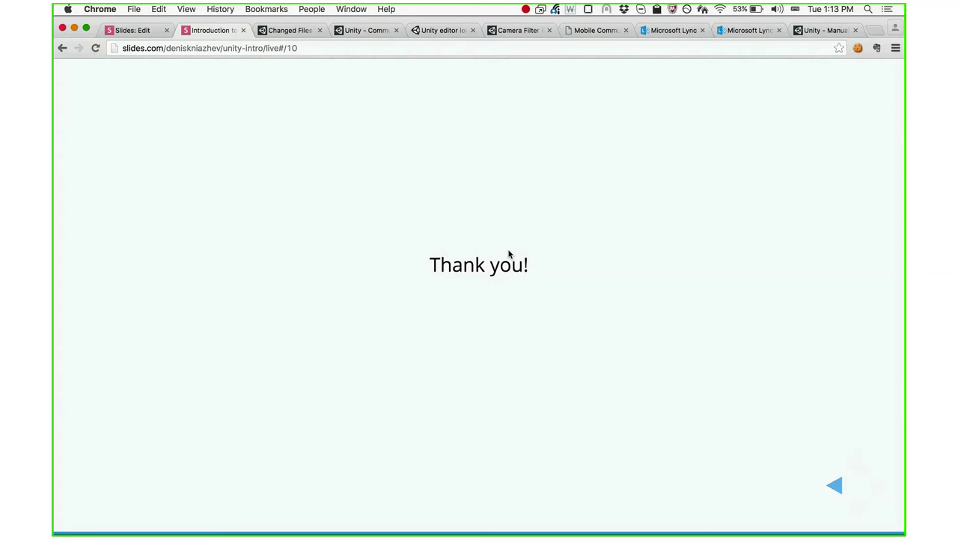
click(876, 31)
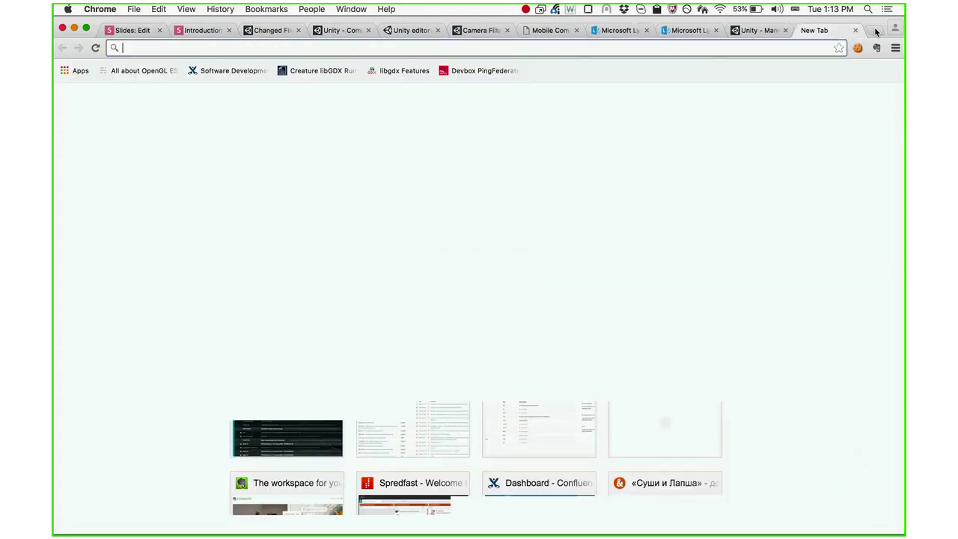
text(madewithunity)
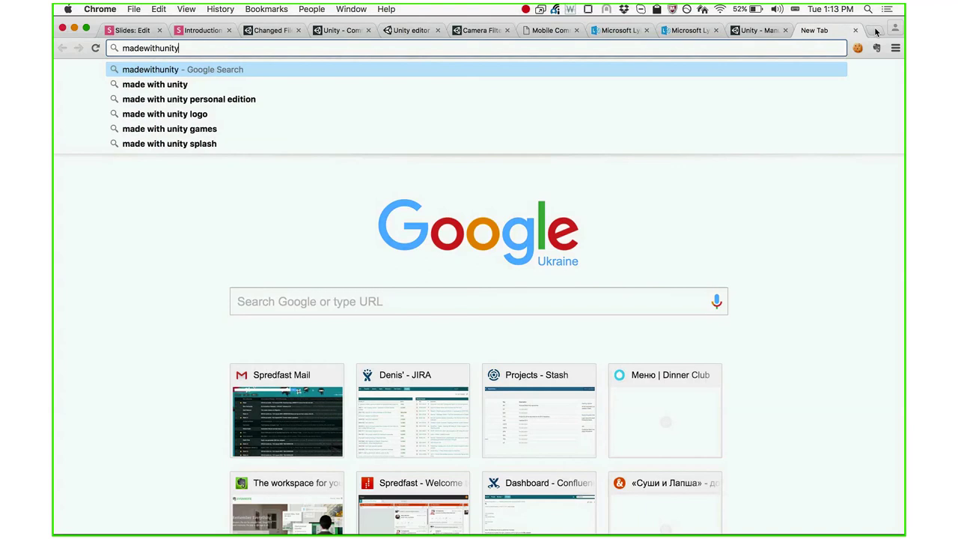
key(Return)
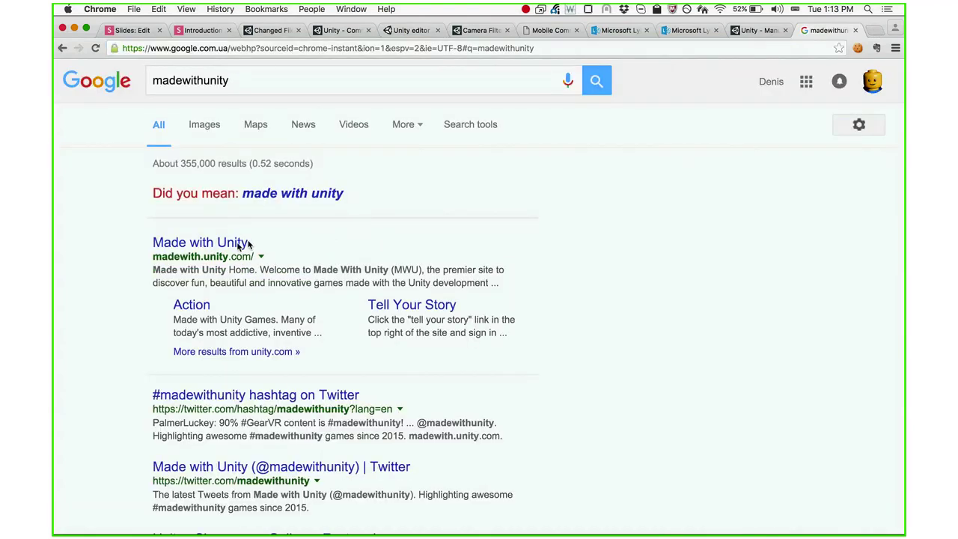
Step: Open the Made with Unity search result and scroll down its games grid
click(233, 246)
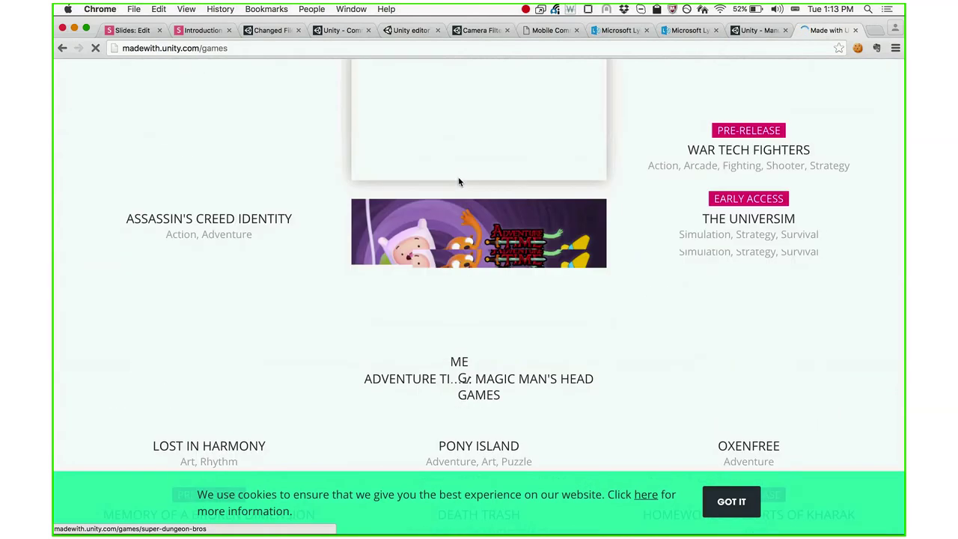
scroll(458, 182, down, 10)
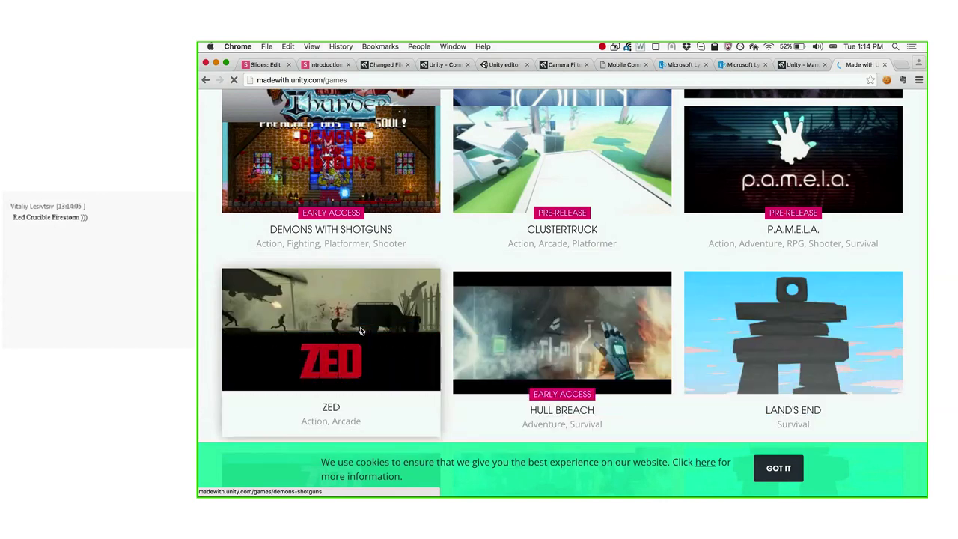
Step: Scroll further down the Made with Unity games grid toward Zed and Land's End
scroll(360, 330, down, 3)
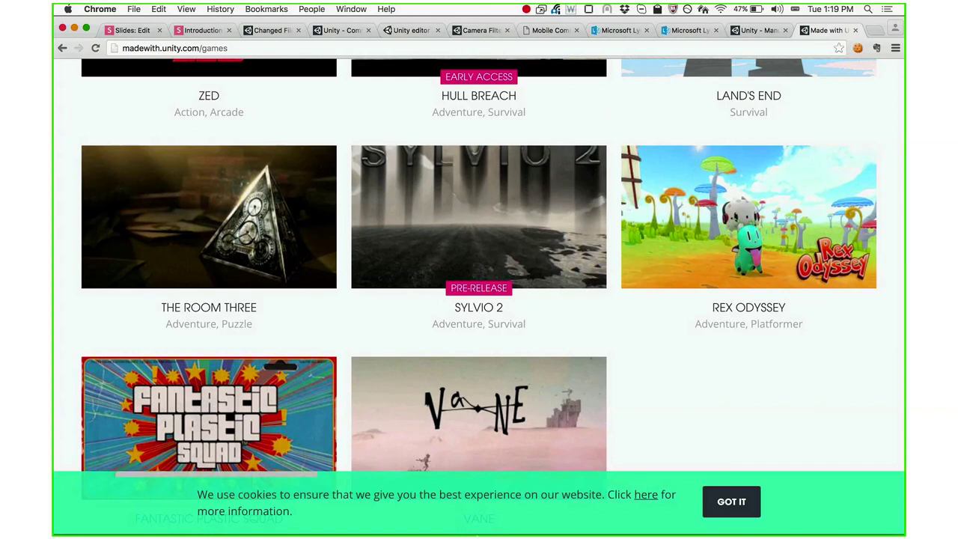
Step: Search 'grass' in the Asset Store results and select the free QS-GRASS-1.1 material
click(708, 498)
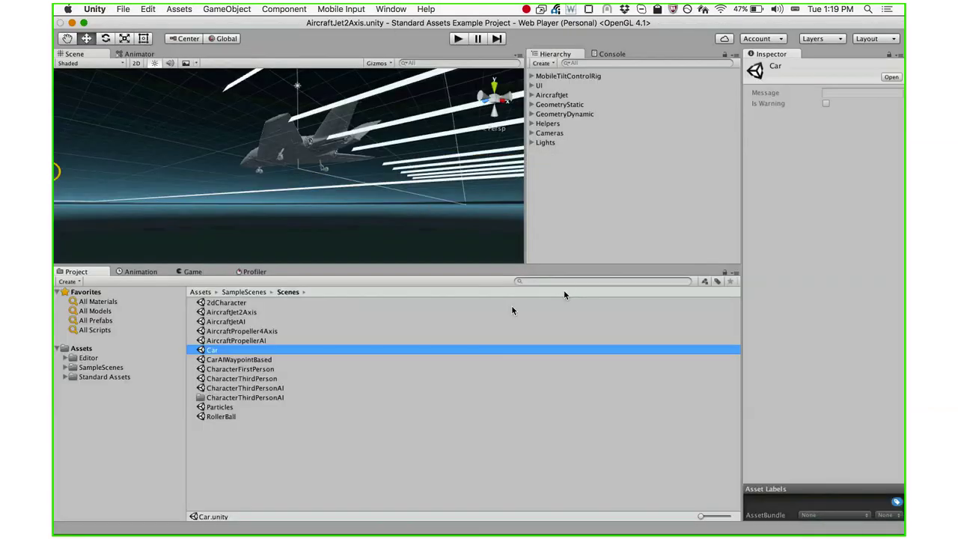
click(558, 280)
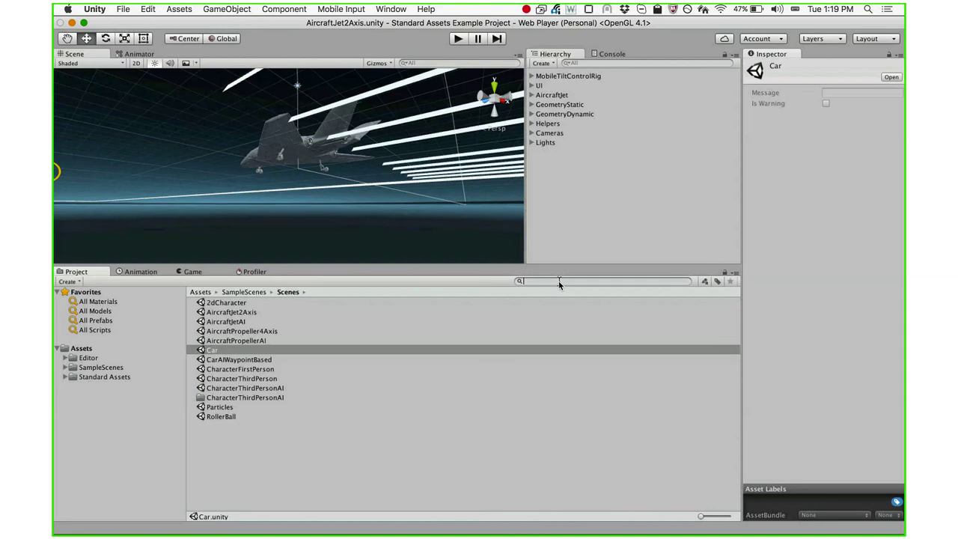
text(grass)
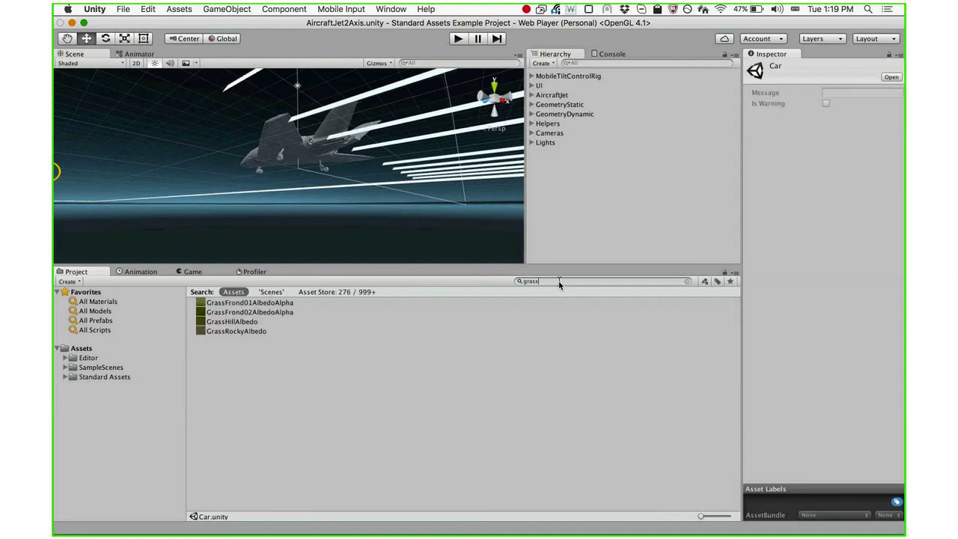
click(365, 292)
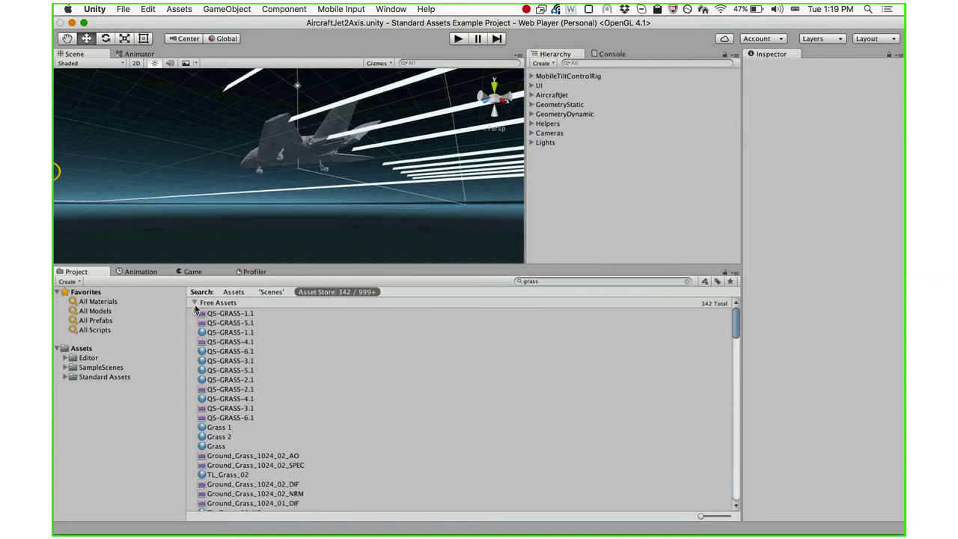
click(220, 334)
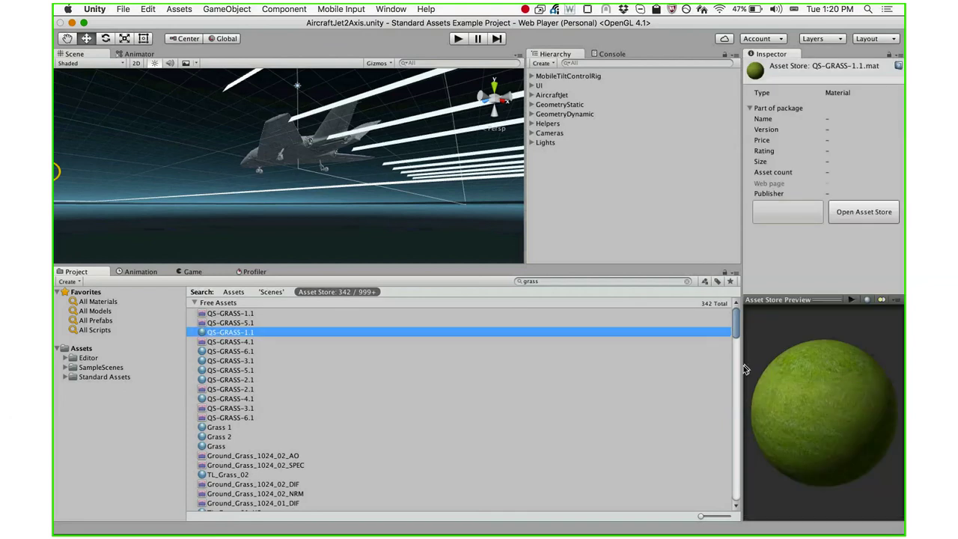
Step: Import the QS Materials Nature – Pack Grass vol.1 package and open the new QS folder
drag(743, 365, 706, 365)
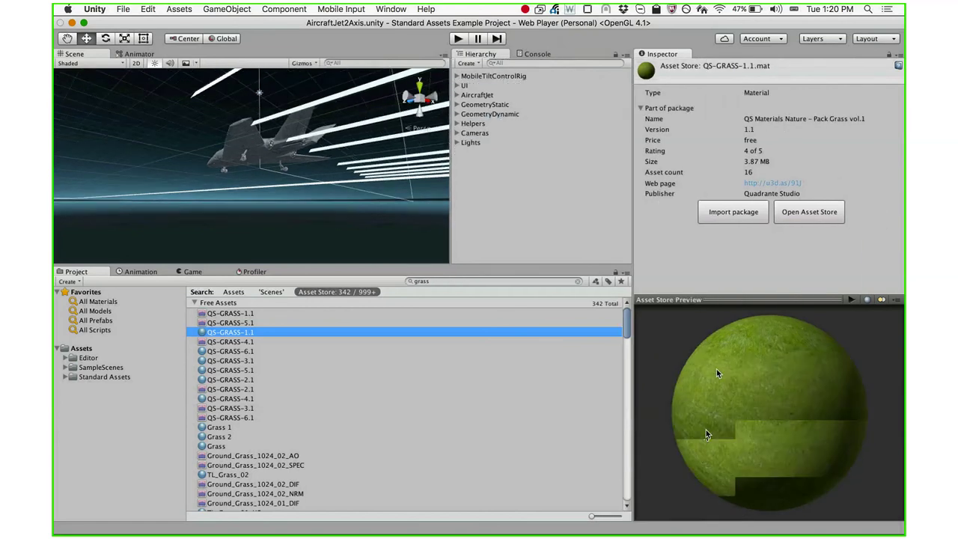
click(732, 213)
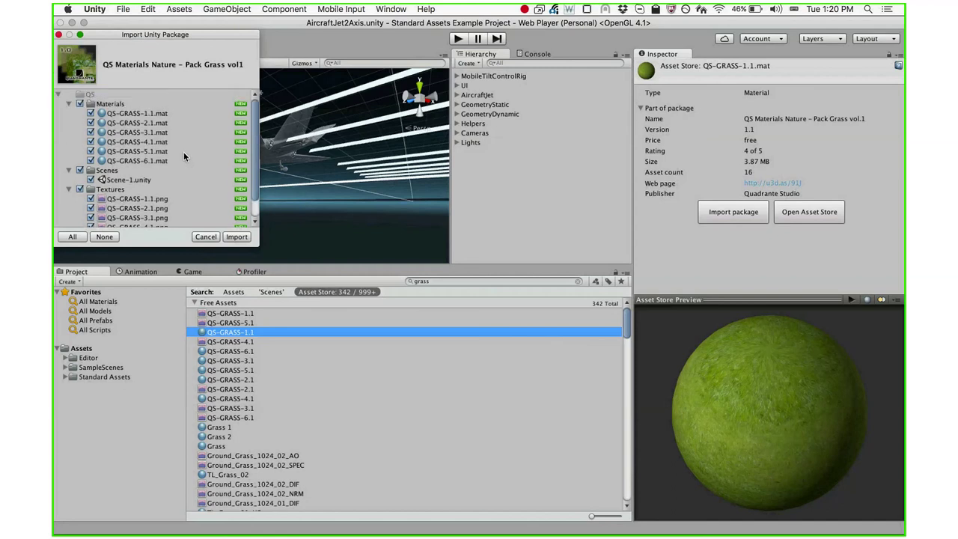
click(134, 131)
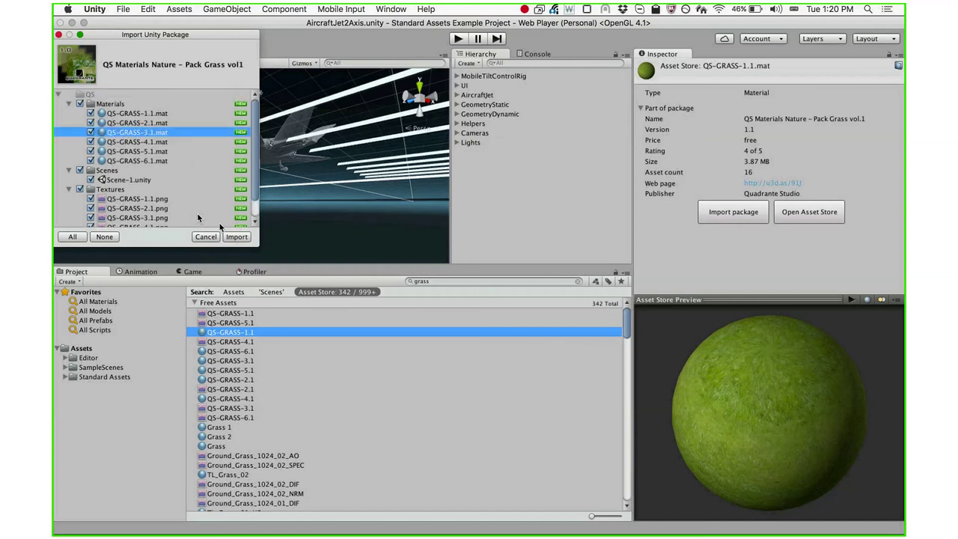
click(236, 236)
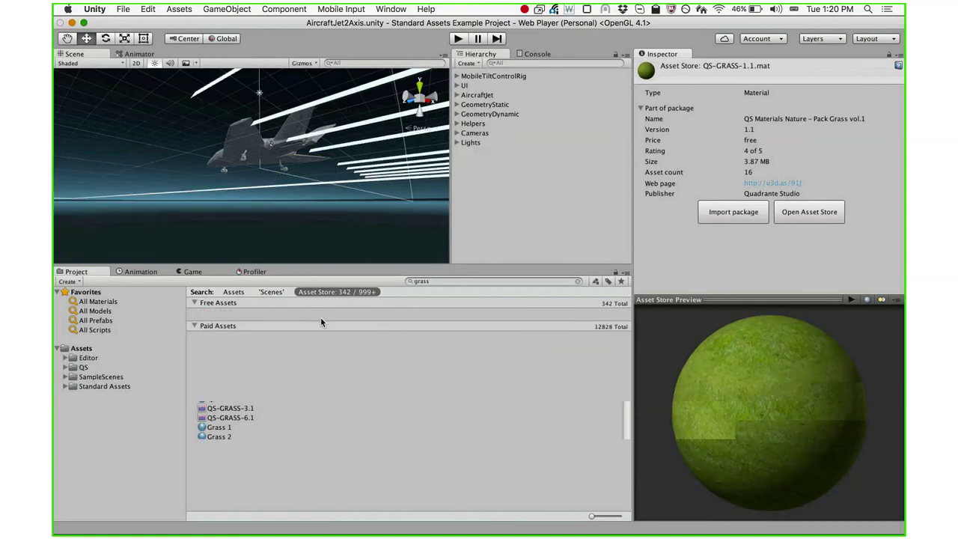
click(83, 367)
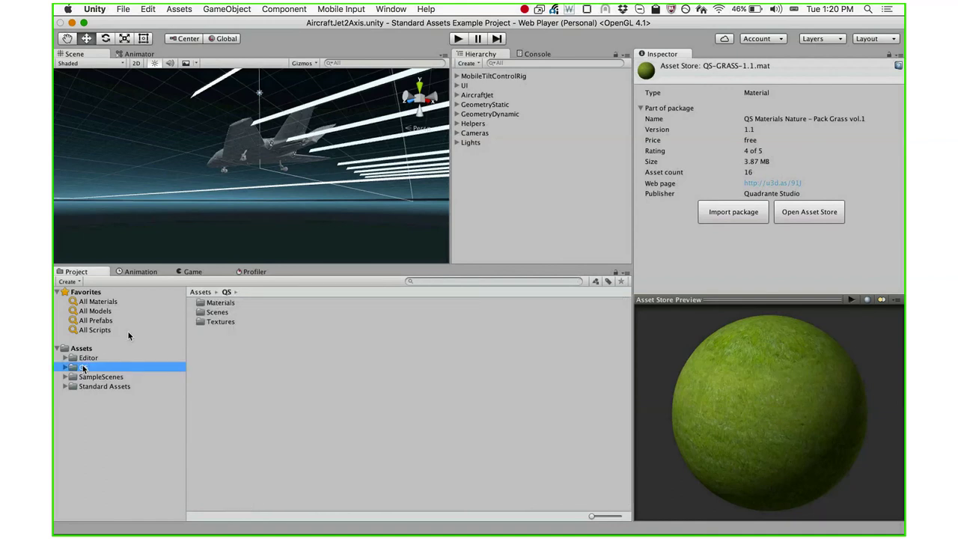
Step: Select the jet's wing object in the Scene view
click(248, 144)
click(249, 144)
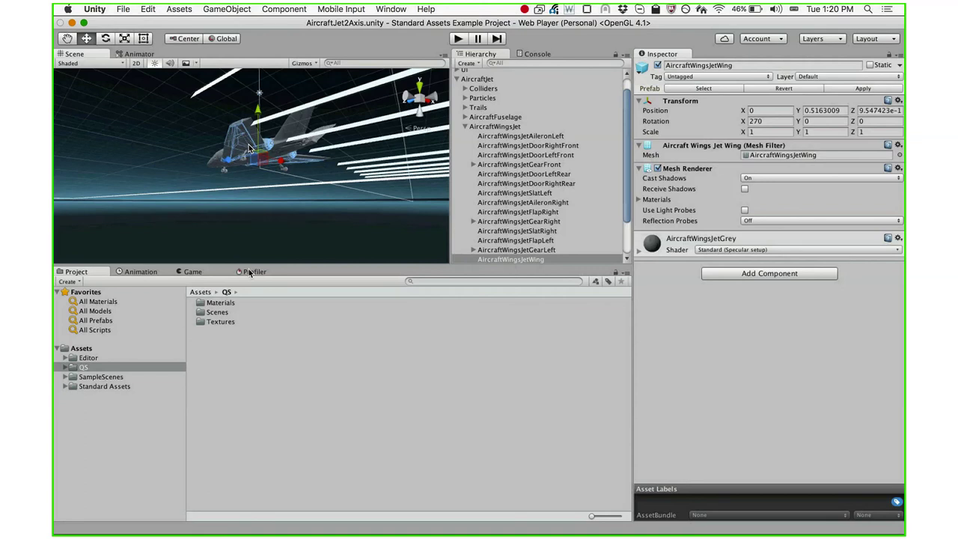
mouse_move(428, 520)
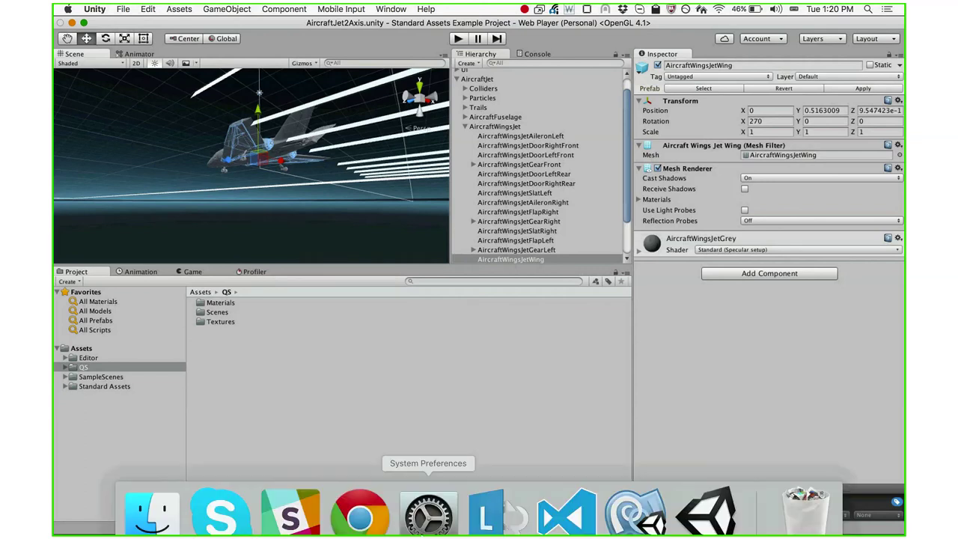
Step: Check the Lync meeting presenting the desktop, raise the volume, then return to Unity
click(494, 498)
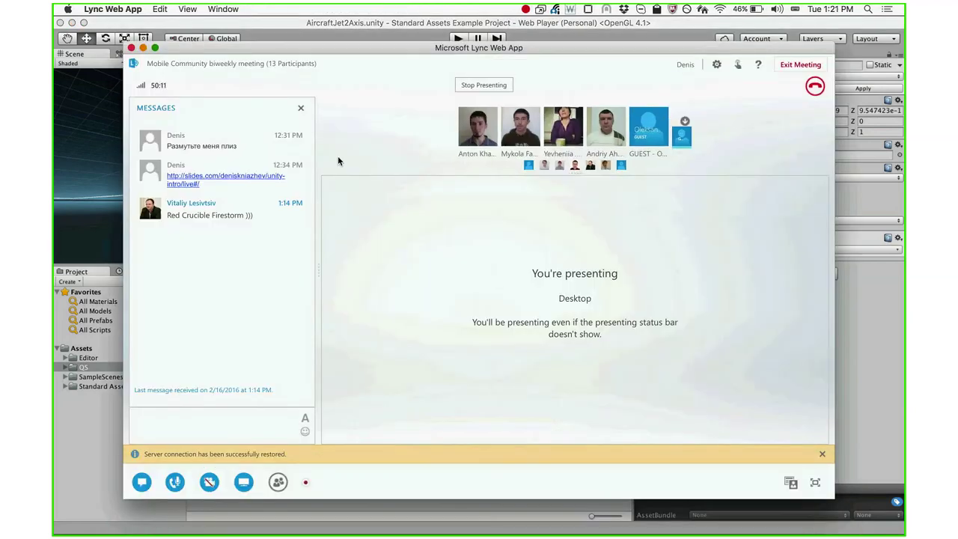
key(XF86AudioRaiseVolume)
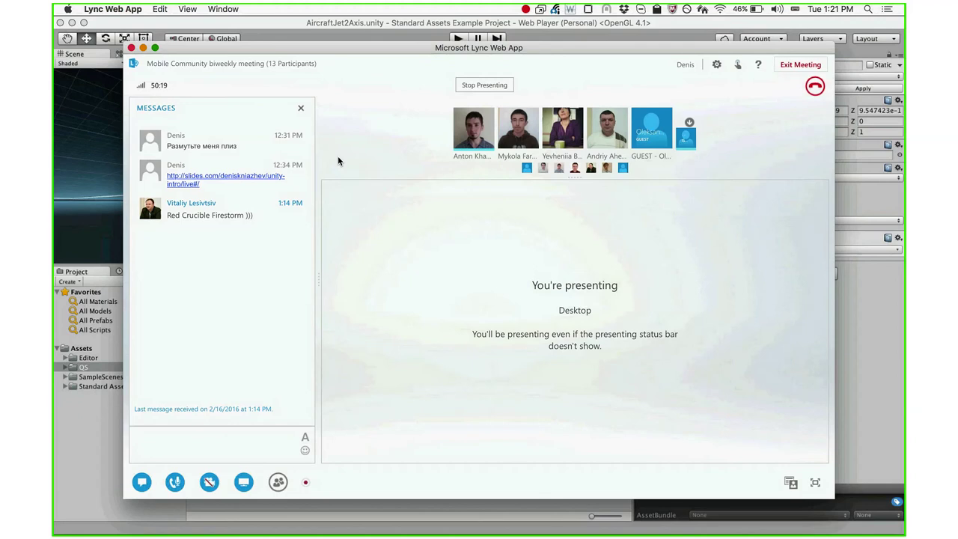
click(86, 366)
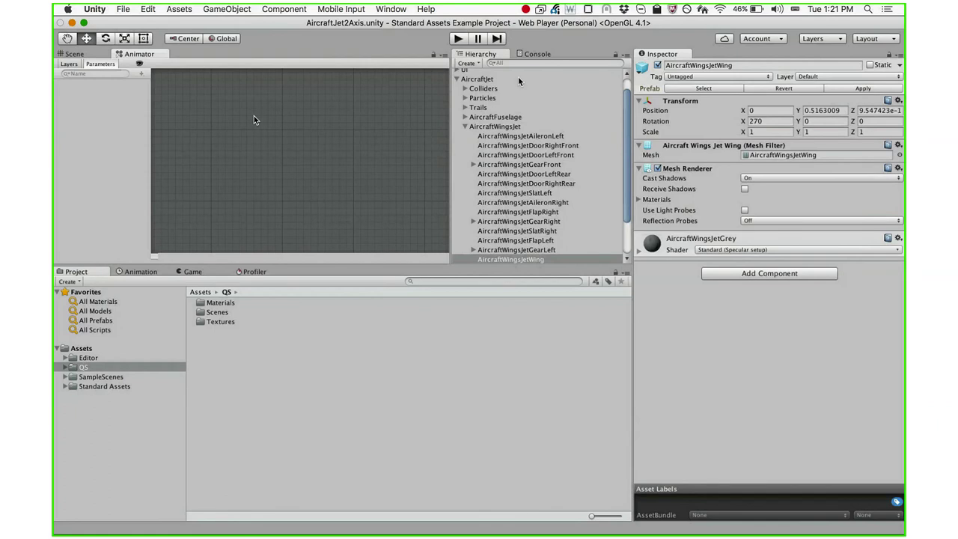
Step: Inspect AircraftWingsJet and its DoorRightFront, DoorRightRear and FlapRight parts in the Hierarchy
click(490, 127)
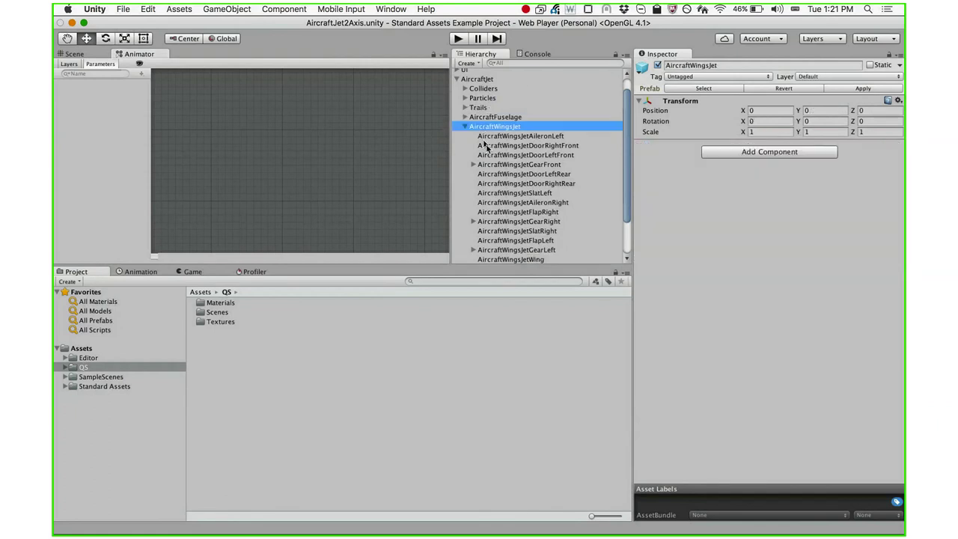
click(486, 146)
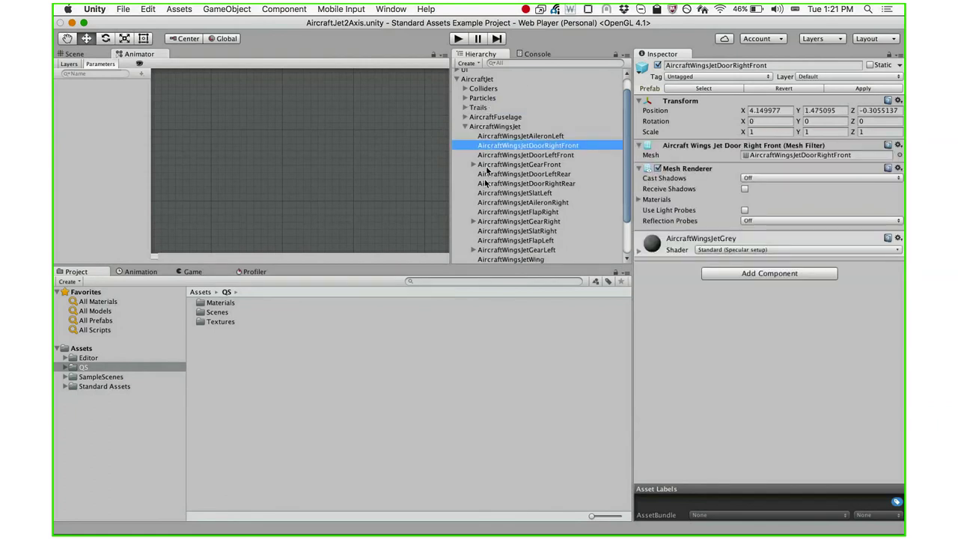
click(486, 182)
click(485, 212)
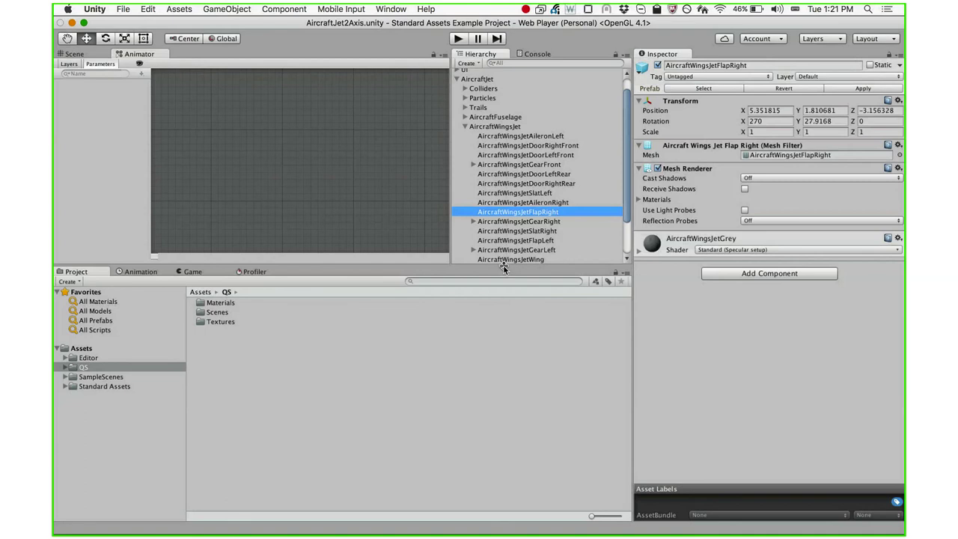
Step: Make the Hierarchy list taller and reselect AircraftWingsJetDoorRightRear
drag(503, 267, 505, 363)
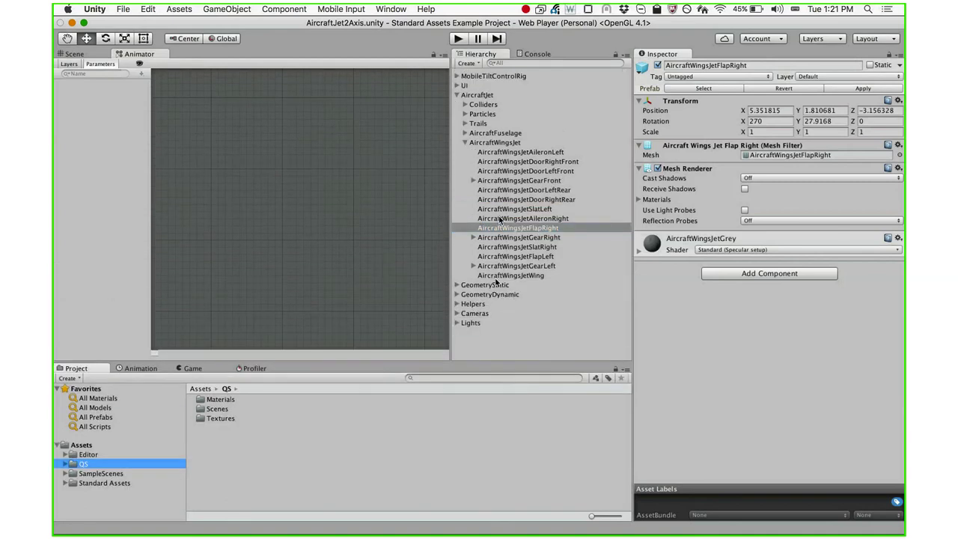
click(508, 200)
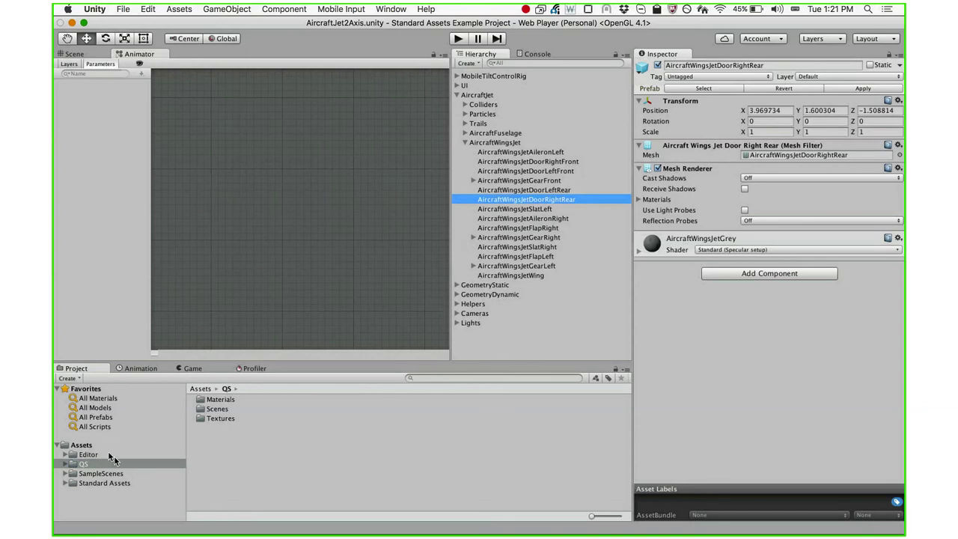
click(437, 378)
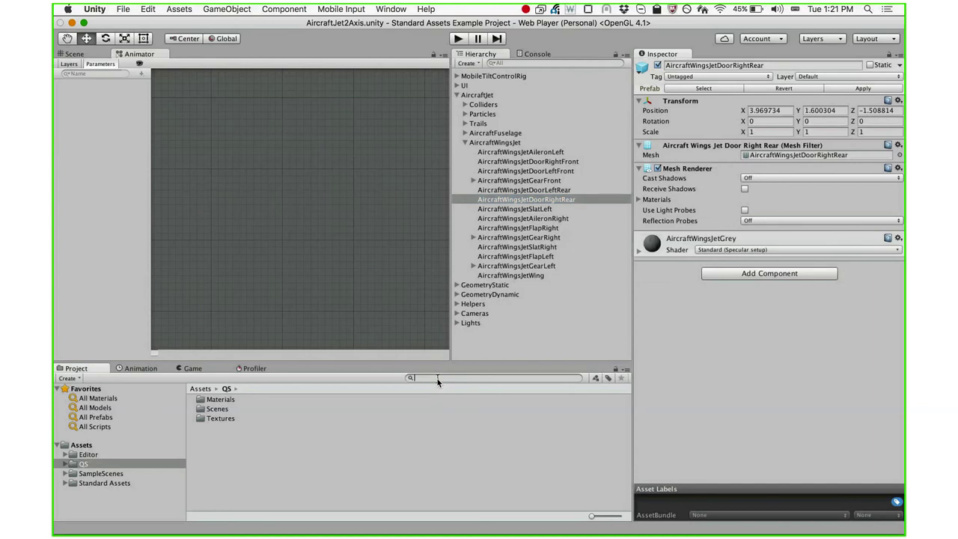
Step: Find the aircraft Animation folder via an 'anim' search and show JetPlane's state graph widened
text(anim)
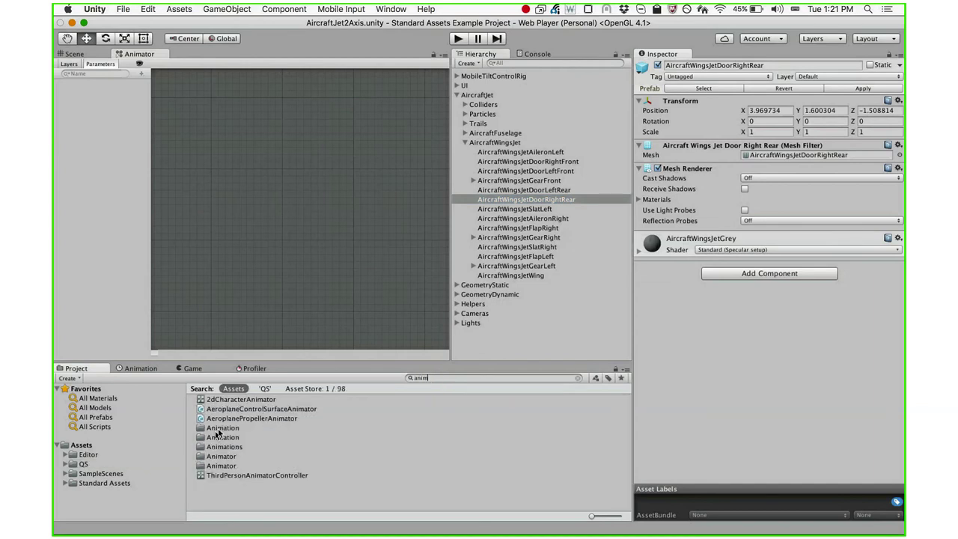
click(220, 430)
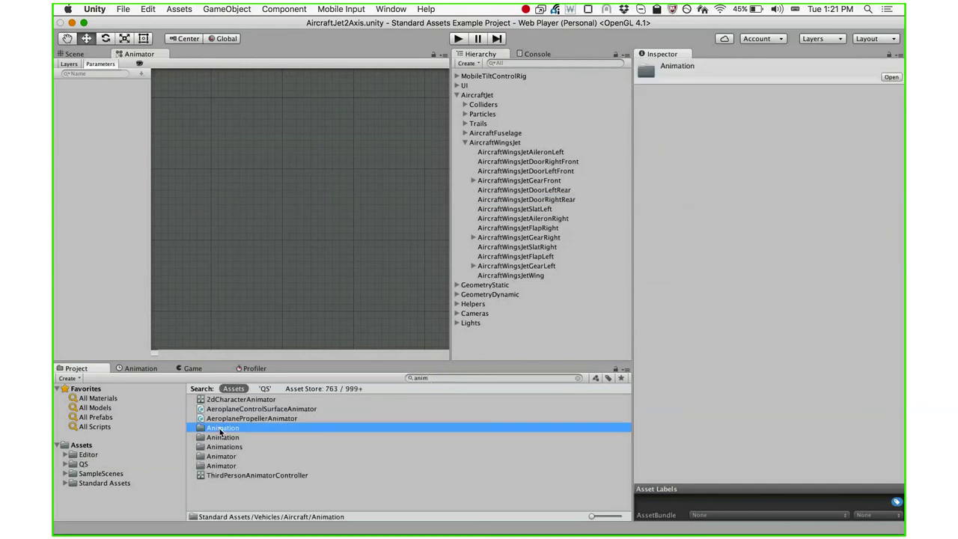
double_click(220, 429)
click(241, 400)
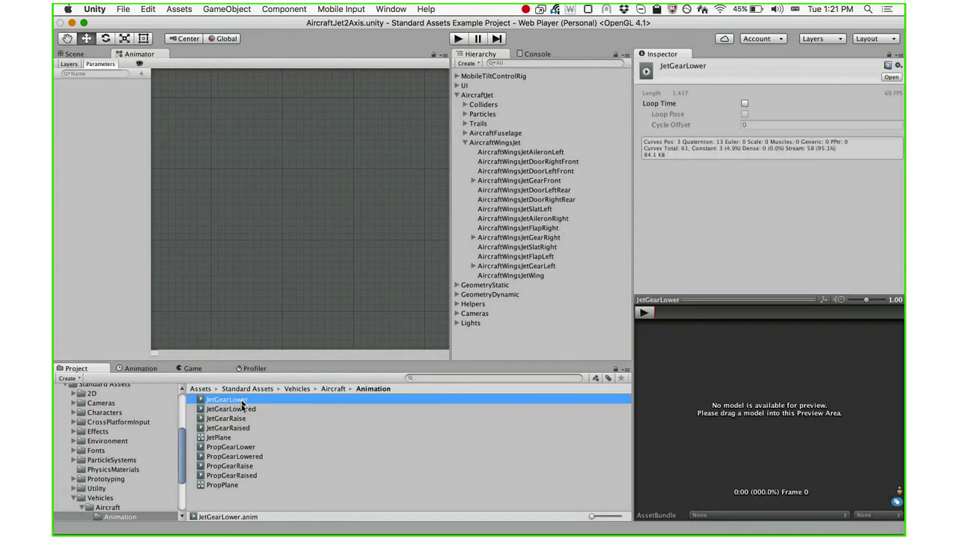
click(218, 436)
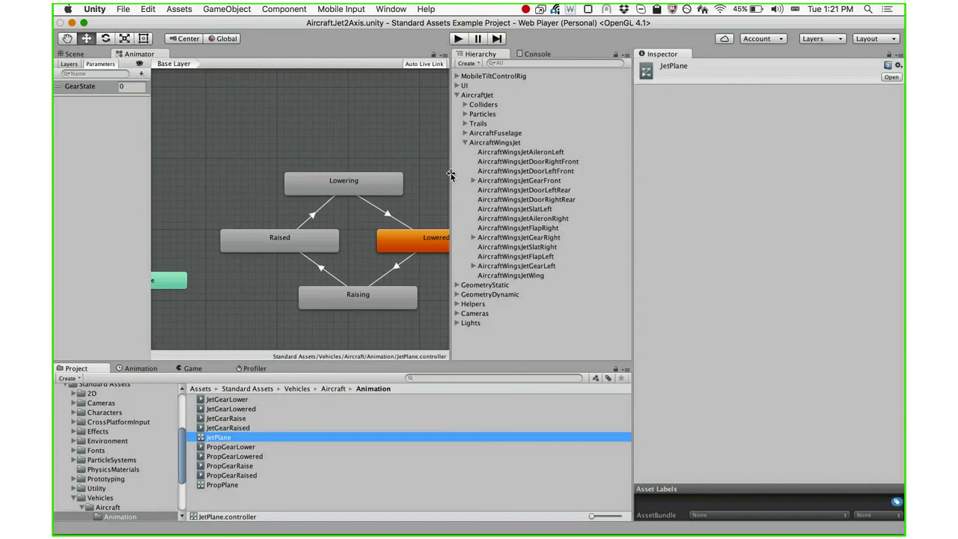
drag(450, 173, 513, 178)
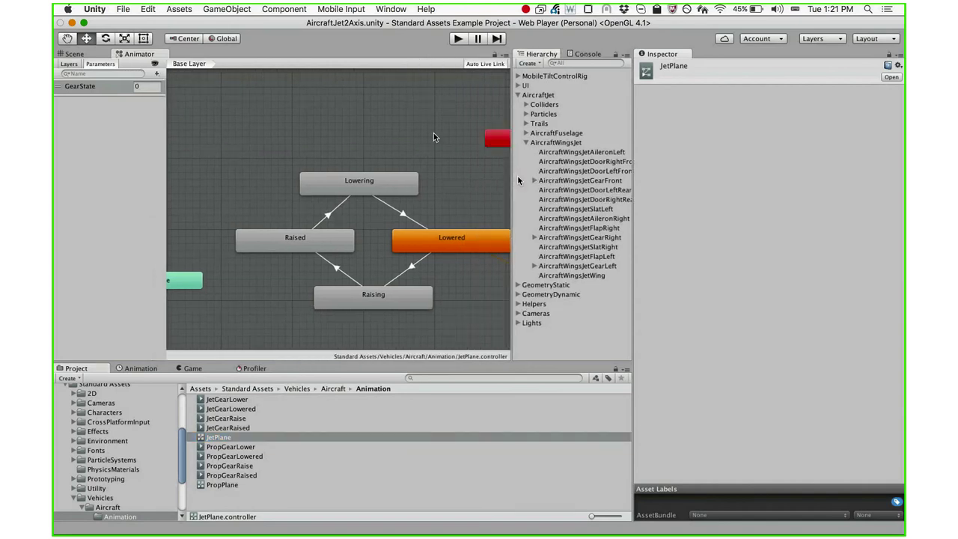
click(129, 372)
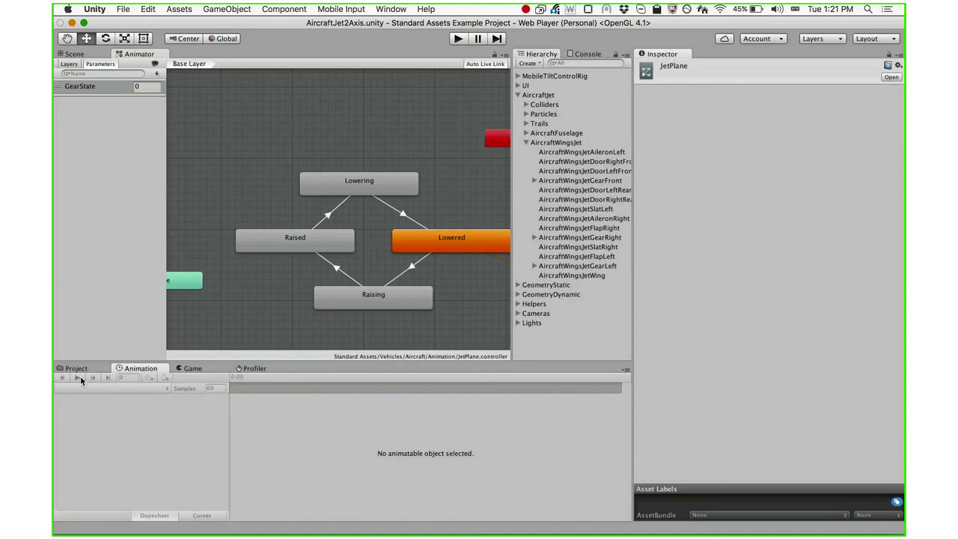